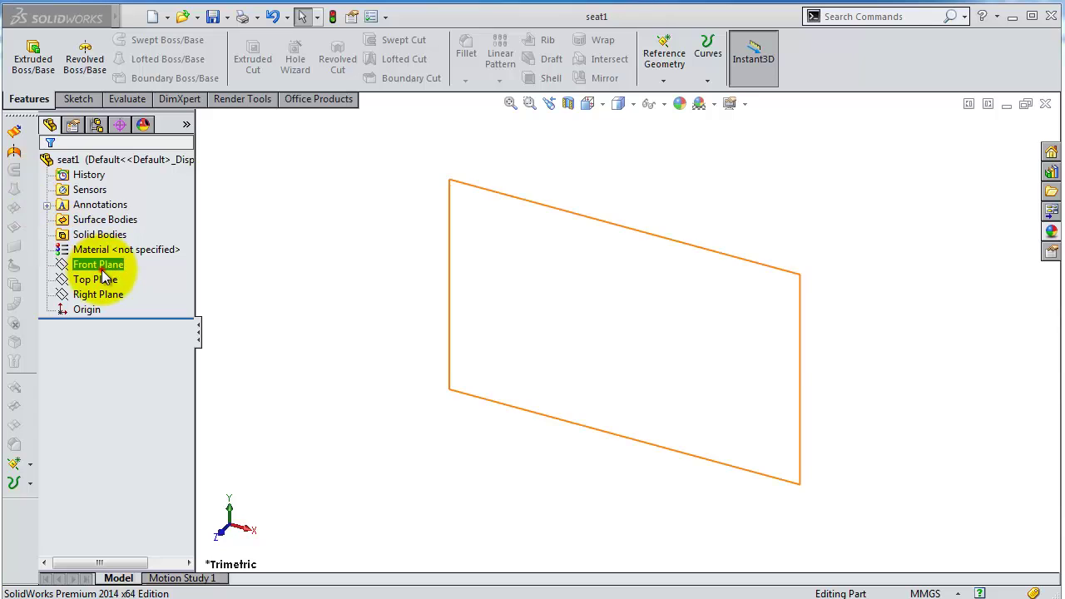
Start a sketch on the Front Plane and draw a center rectangle at the origin
{"action": "left_click", "coordinate": [117, 264]}
{"action": "left_click", "coordinate": [117, 249]}
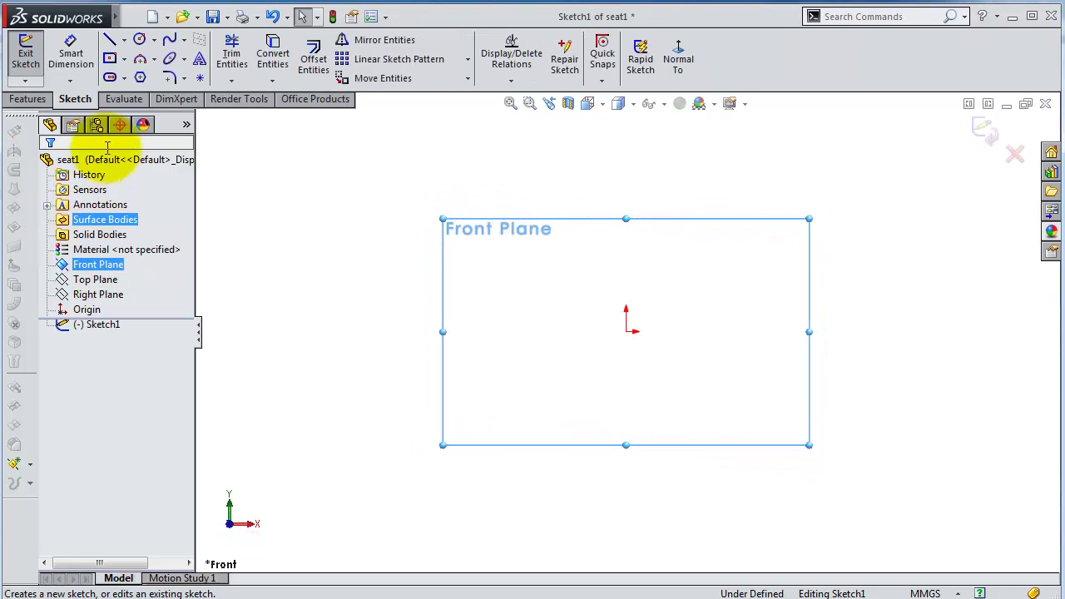
{"action": "left_click", "coordinate": [109, 59]}
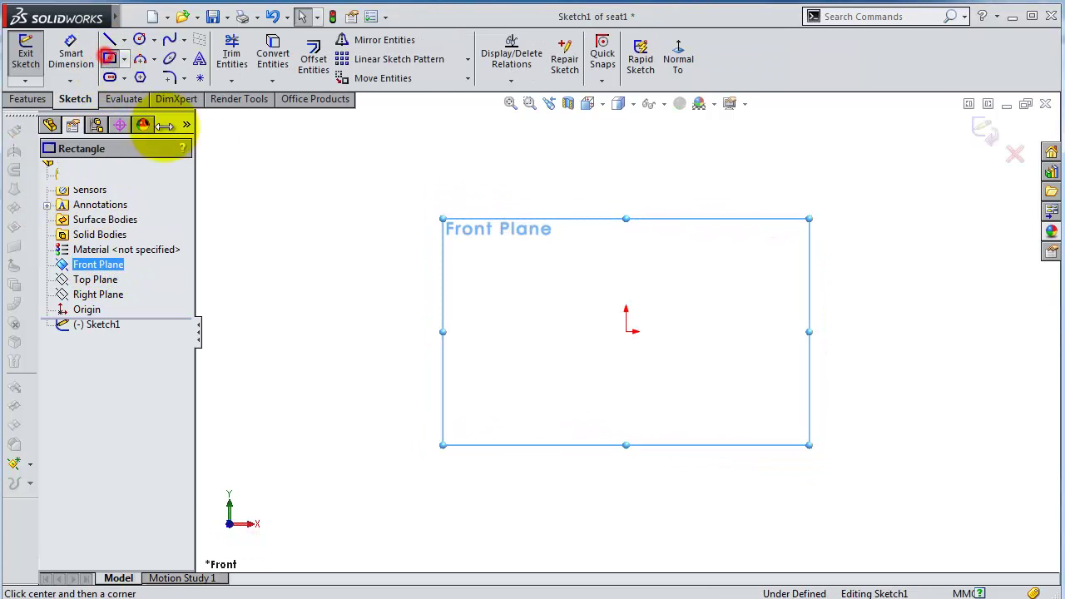
{"action": "left_click", "coordinate": [626, 331]}
{"action": "left_click", "coordinate": [371, 277]}
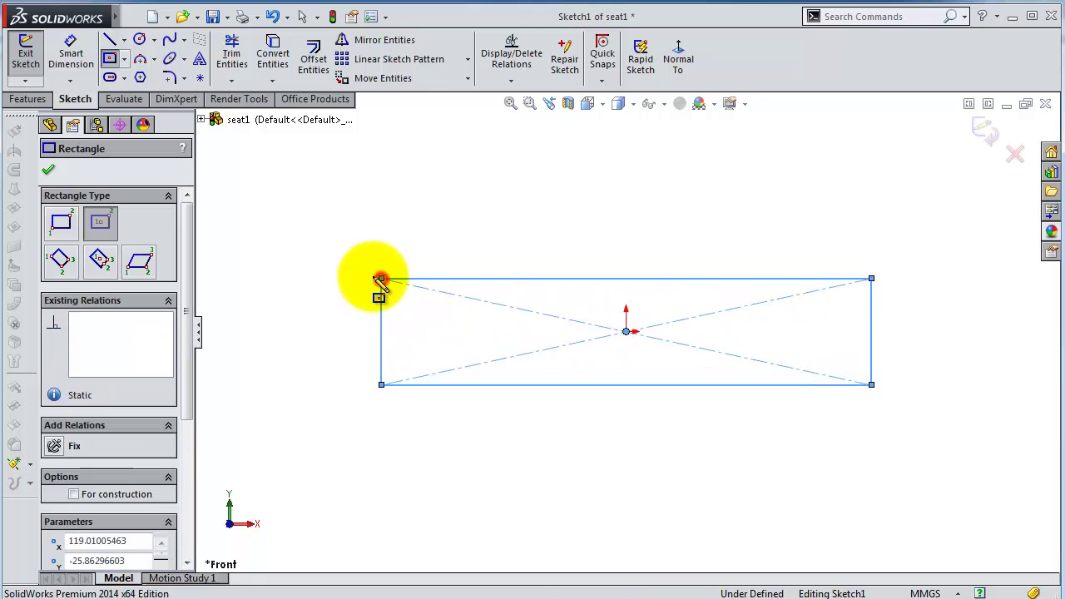
Dimension the center rectangle 300 mm wide and 90 mm tall
{"action": "left_click", "coordinate": [71, 52]}
{"action": "left_click", "coordinate": [569, 281]}
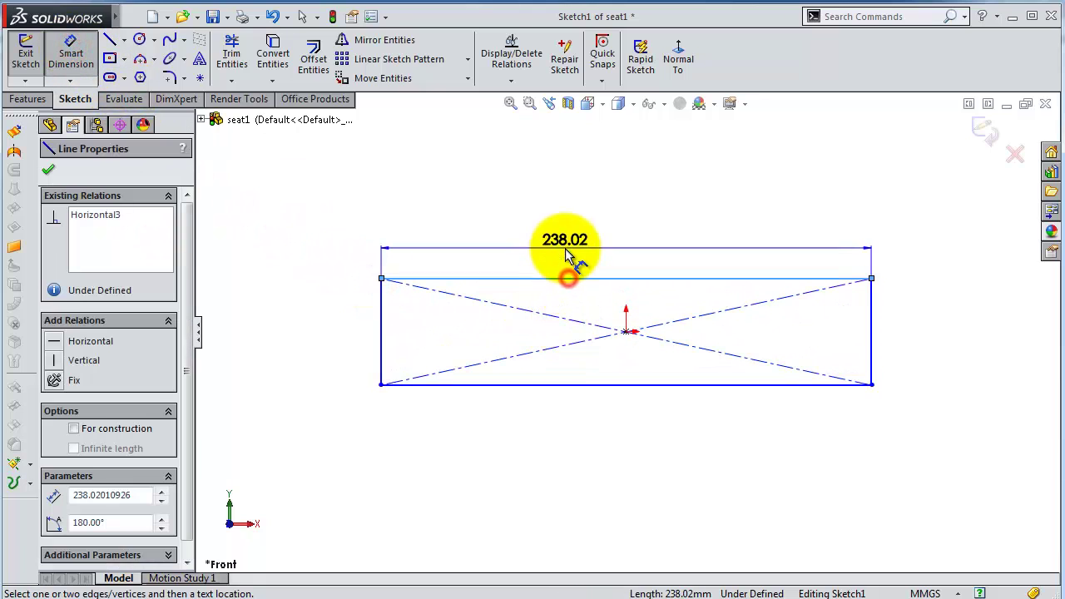
{"action": "left_click", "coordinate": [565, 254]}
{"action": "type", "text": "33"}
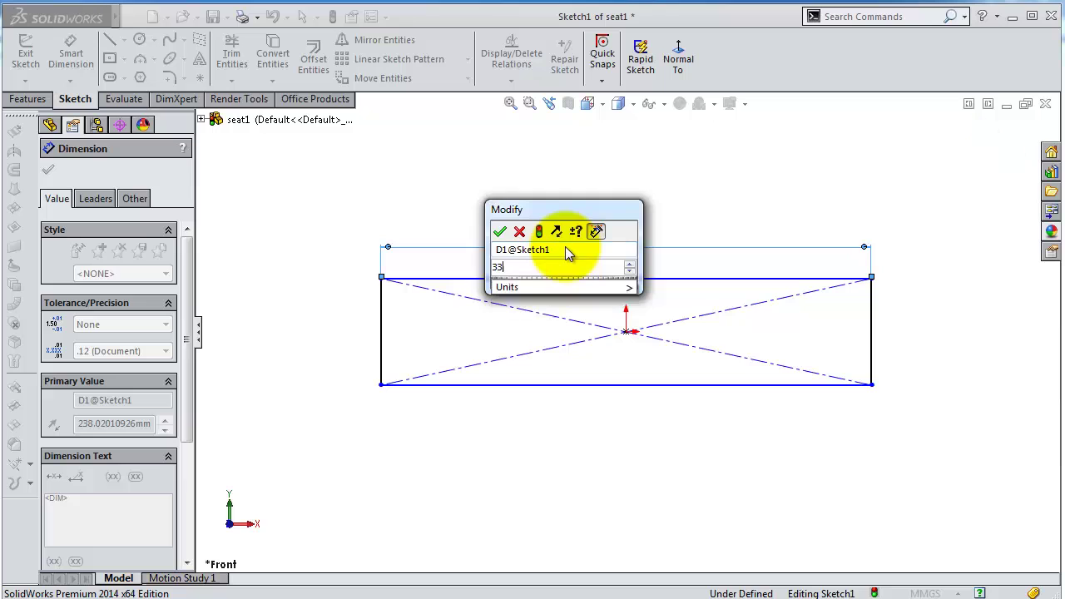
{"action": "type", "text": "00"}
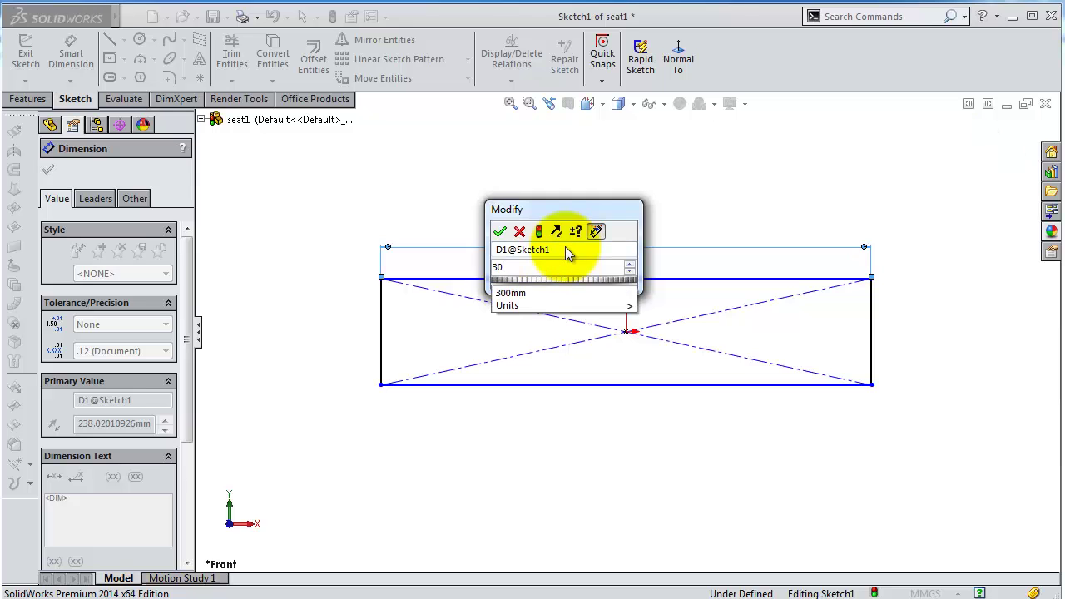
{"action": "key", "text": "Return"}
{"action": "left_click", "coordinate": [383, 324]}
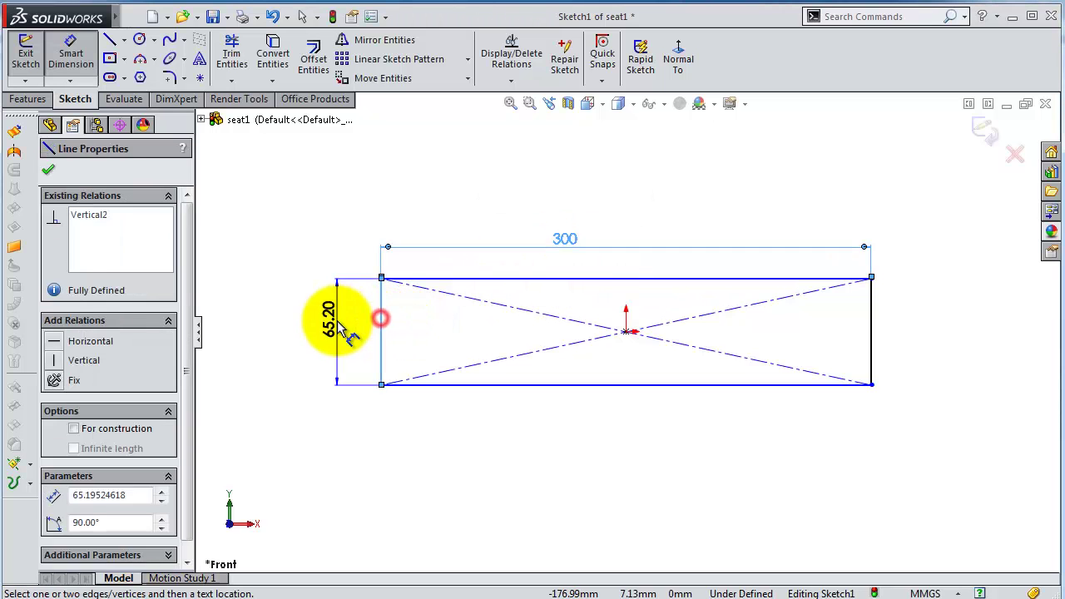
{"action": "left_click", "coordinate": [339, 327]}
{"action": "type", "text": "90"}
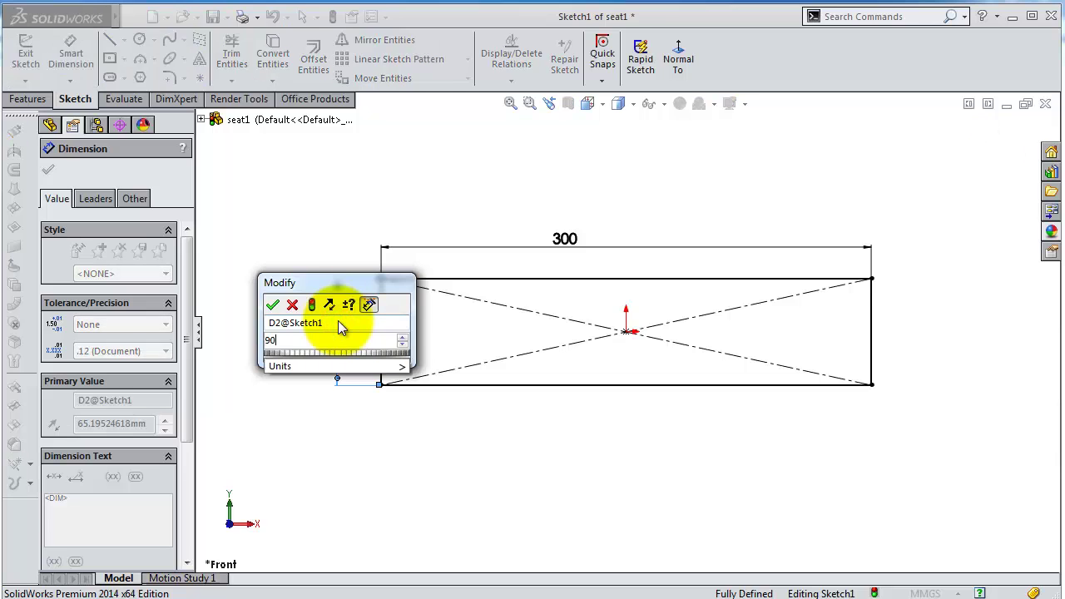
{"action": "key", "text": "Return"}
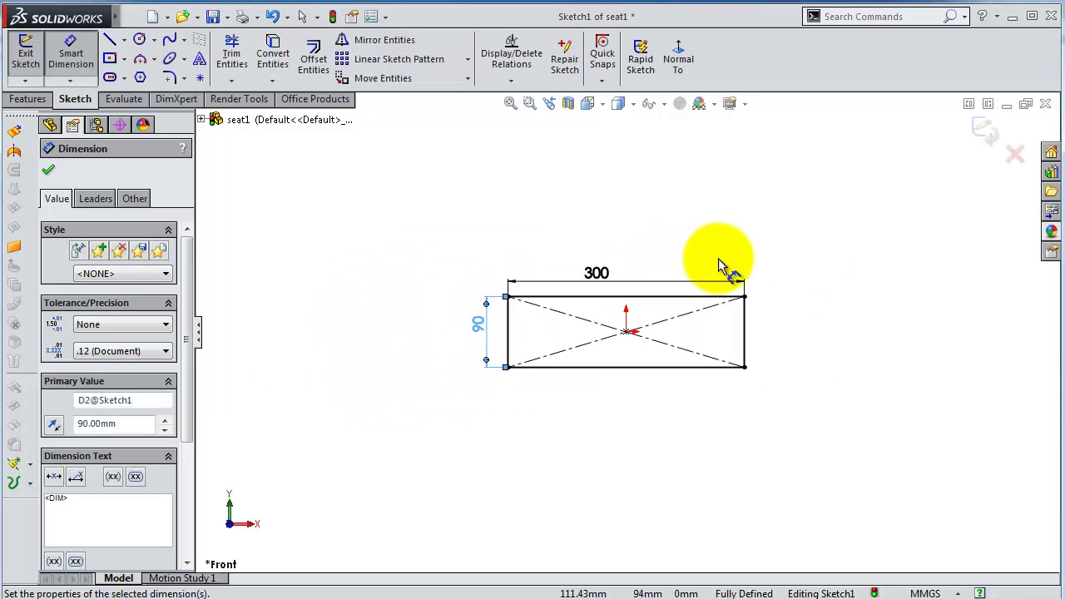
{"action": "left_click", "coordinate": [124, 58]}
Draw a tilted 3 Point Corner Rectangle up and right of the seat rectangle
{"action": "left_click", "coordinate": [141, 112]}
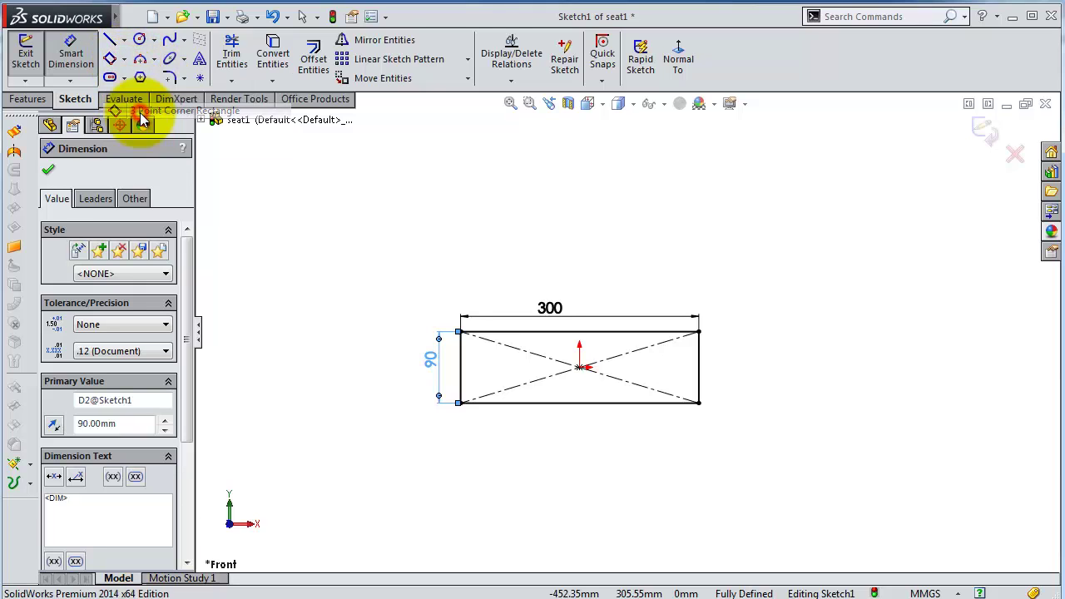
{"action": "left_click", "coordinate": [660, 314]}
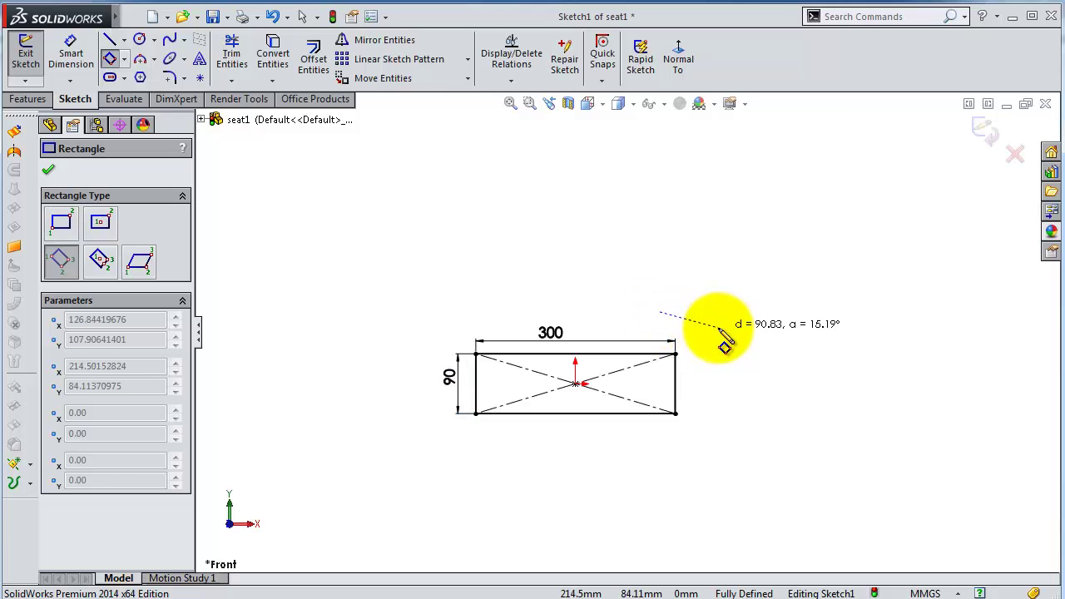
{"action": "left_click", "coordinate": [718, 327]}
{"action": "left_click", "coordinate": [761, 155]}
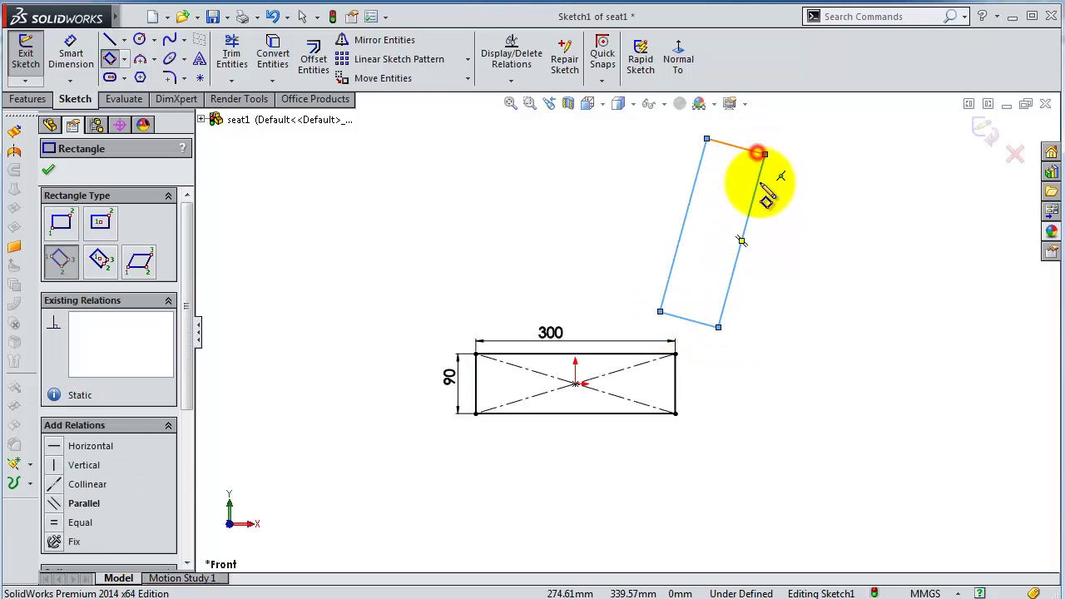
Dimension the tilted rectangle's long side to 250 mm and short side to 60 mm
{"action": "left_click", "coordinate": [71, 53]}
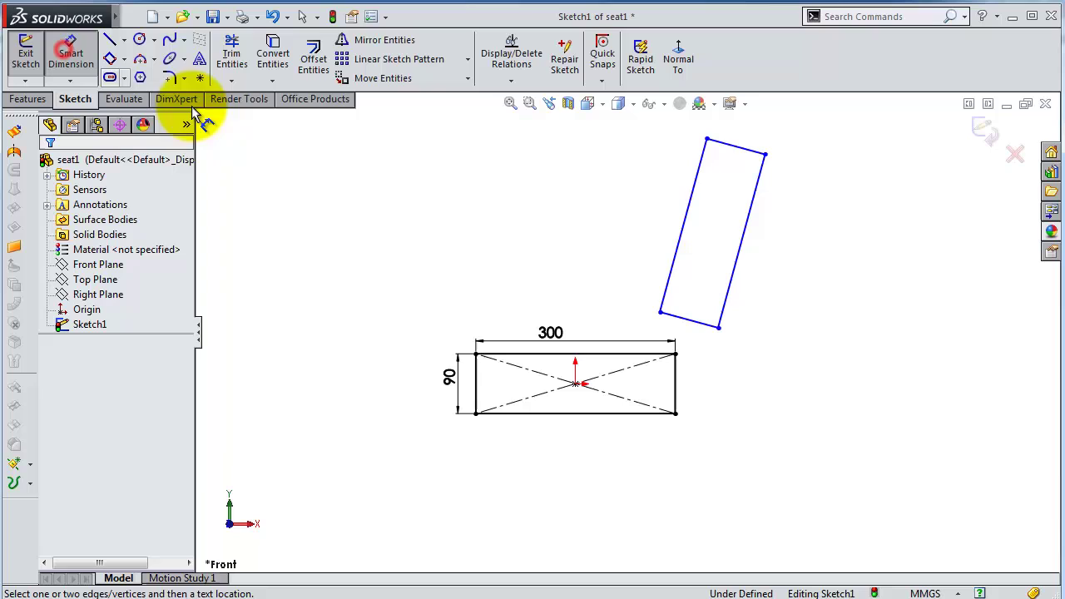
{"action": "left_click", "coordinate": [747, 241]}
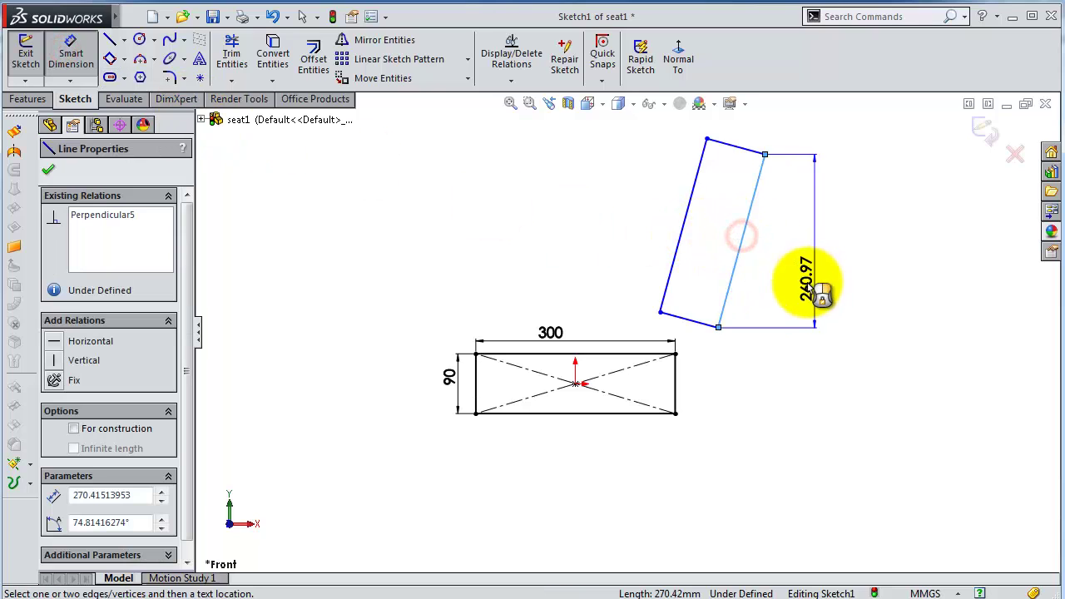
{"action": "left_click", "coordinate": [775, 376]}
{"action": "type", "text": "25"}
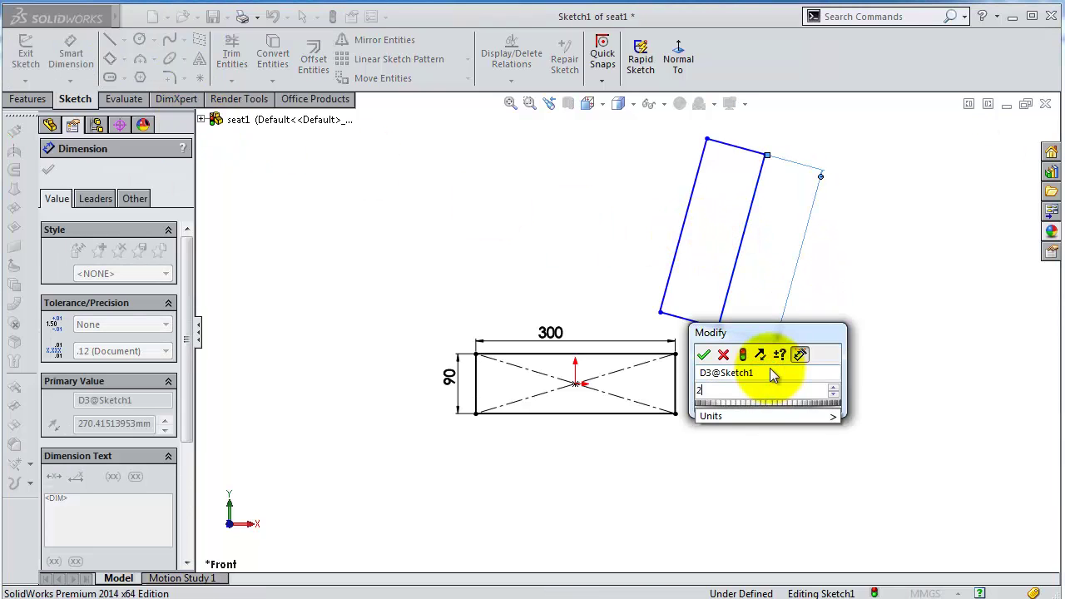
{"action": "key", "text": "Return"}
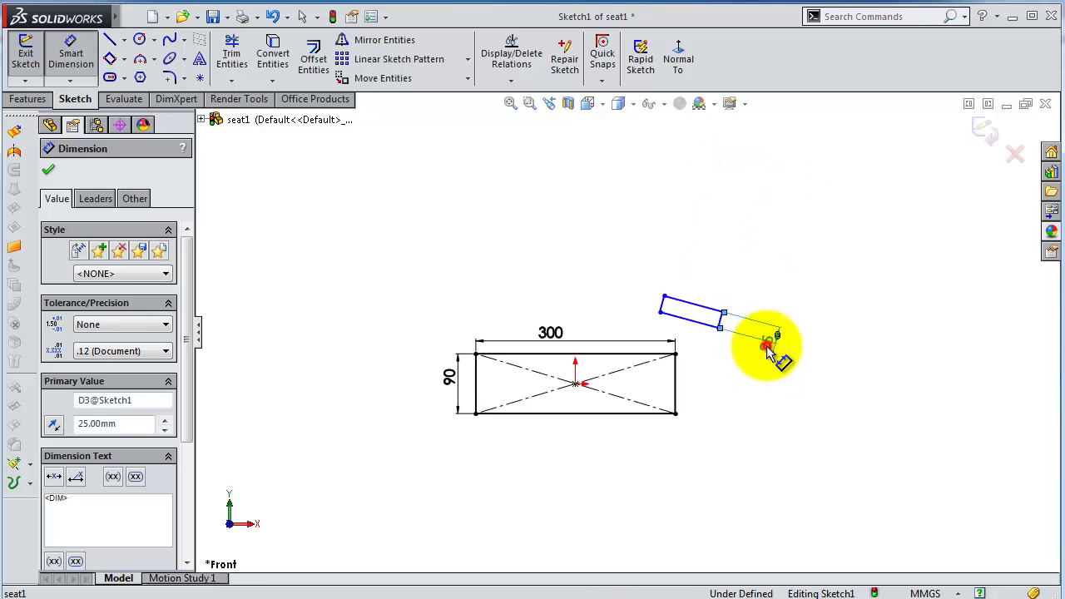
{"action": "double_click", "coordinate": [768, 348]}
{"action": "type", "text": "5"}
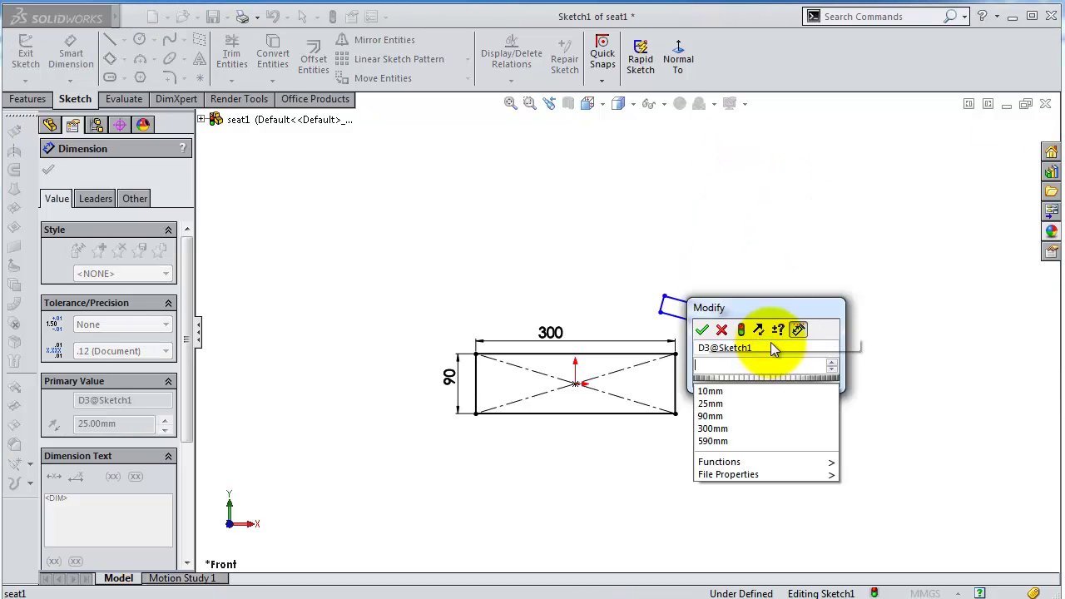
{"action": "type", "text": "250"}
{"action": "key", "text": "Return"}
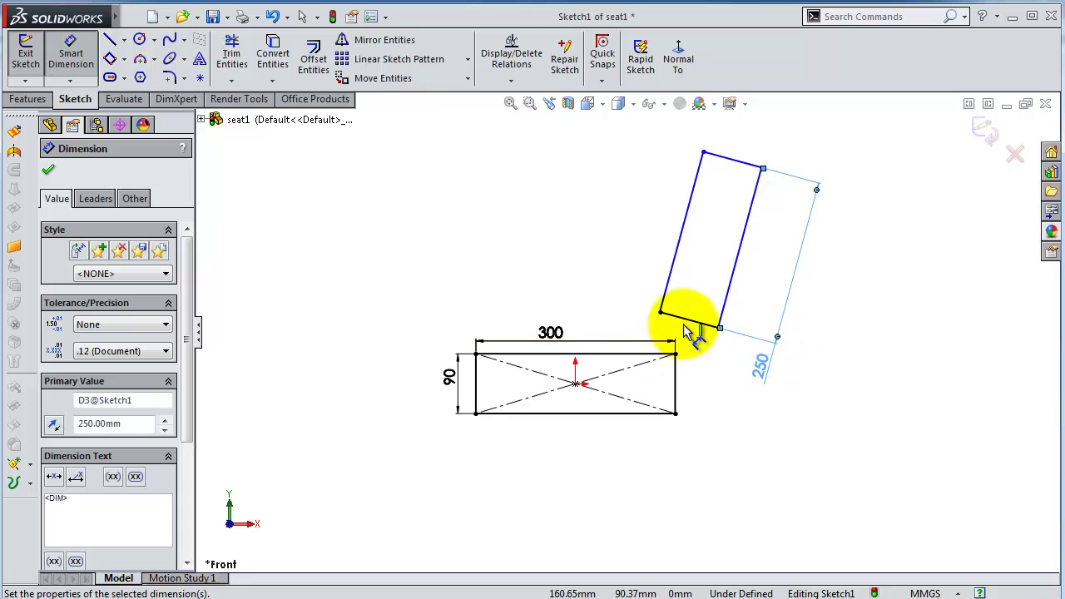
{"action": "left_click", "coordinate": [687, 327]}
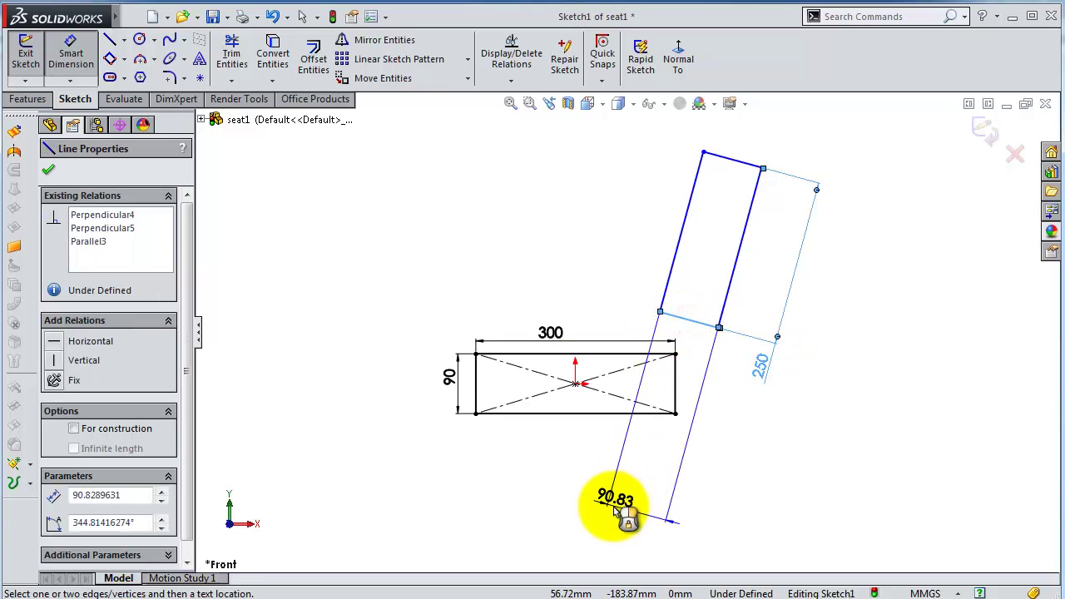
{"action": "left_click", "coordinate": [616, 511]}
{"action": "type", "text": "6"}
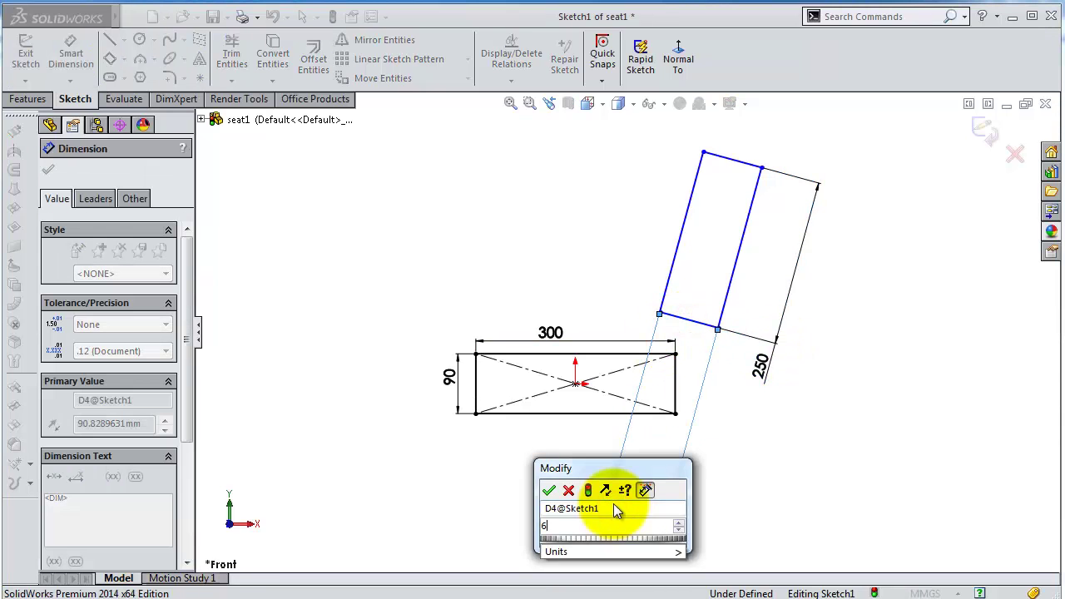
{"action": "type", "text": "0"}
{"action": "key", "text": "Return"}
{"action": "scroll", "coordinate": [671, 324], "scroll_direction": "down", "scroll_amount": 2}
Add a 5 mm horizontal dimension from the seat's top-right corner to the tilted rectangle's lower corner
{"action": "scroll", "coordinate": [597, 398], "scroll_direction": "down", "scroll_amount": 2}
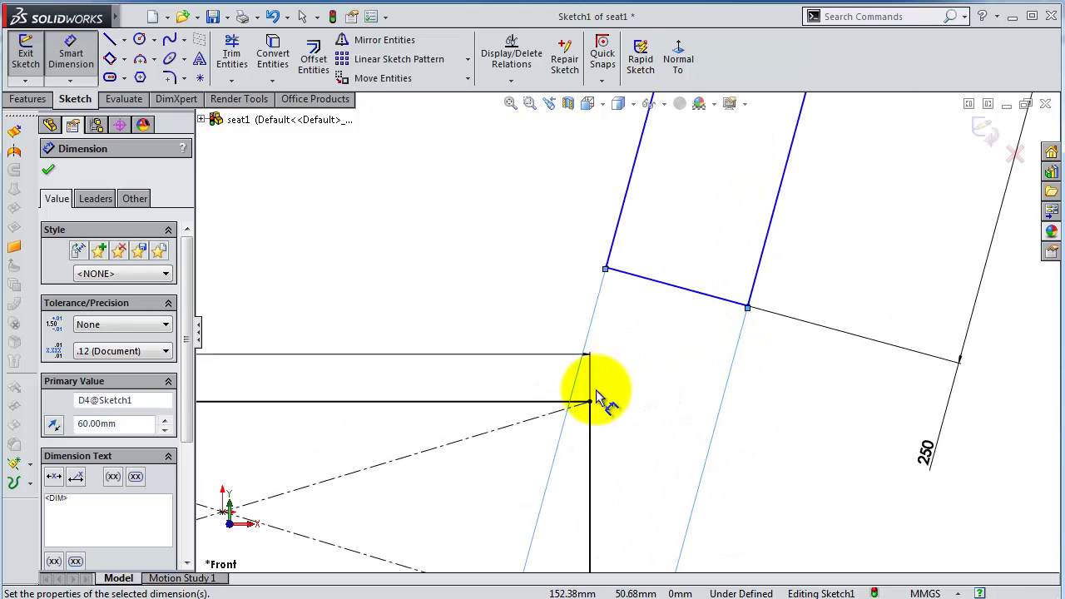
{"action": "left_click", "coordinate": [589, 403]}
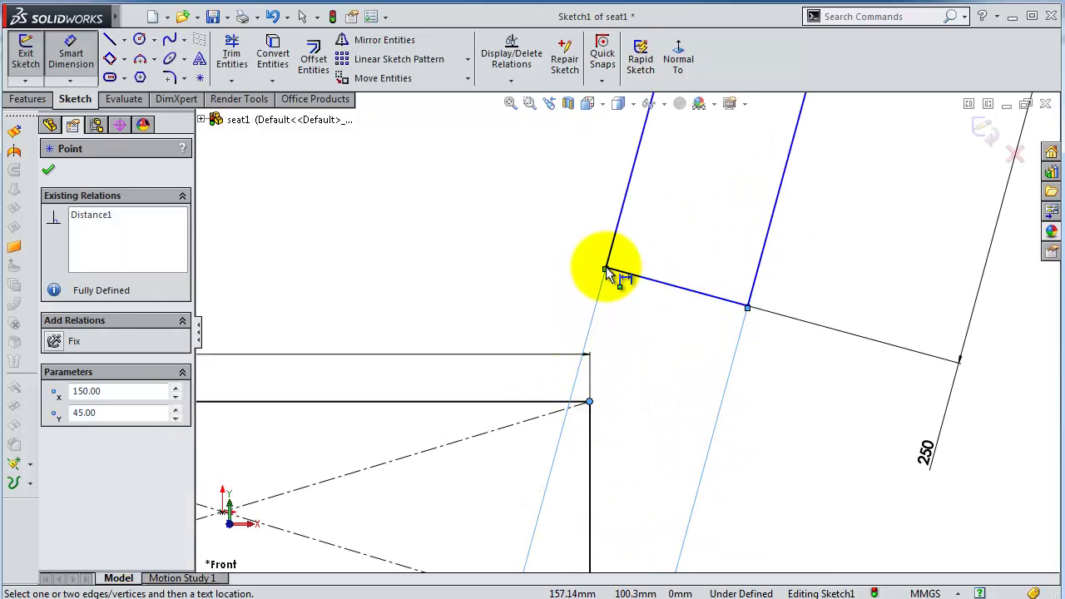
{"action": "scroll", "coordinate": [607, 269], "scroll_direction": "down", "scroll_amount": 2}
{"action": "scroll", "coordinate": [607, 299], "scroll_direction": "down", "scroll_amount": 2}
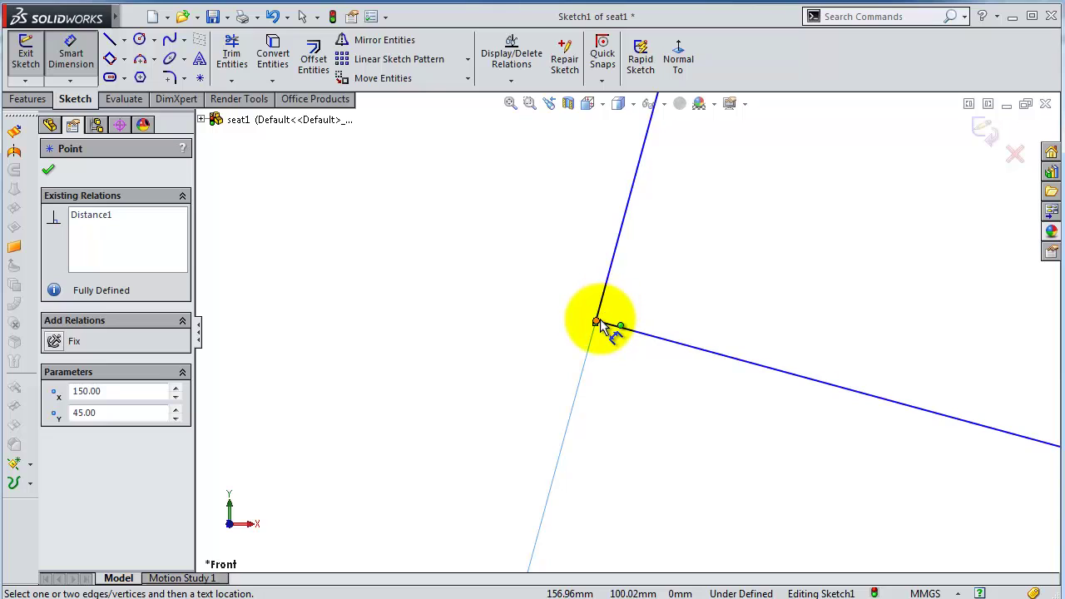
{"action": "scroll", "coordinate": [616, 320], "scroll_direction": "up", "scroll_amount": 3}
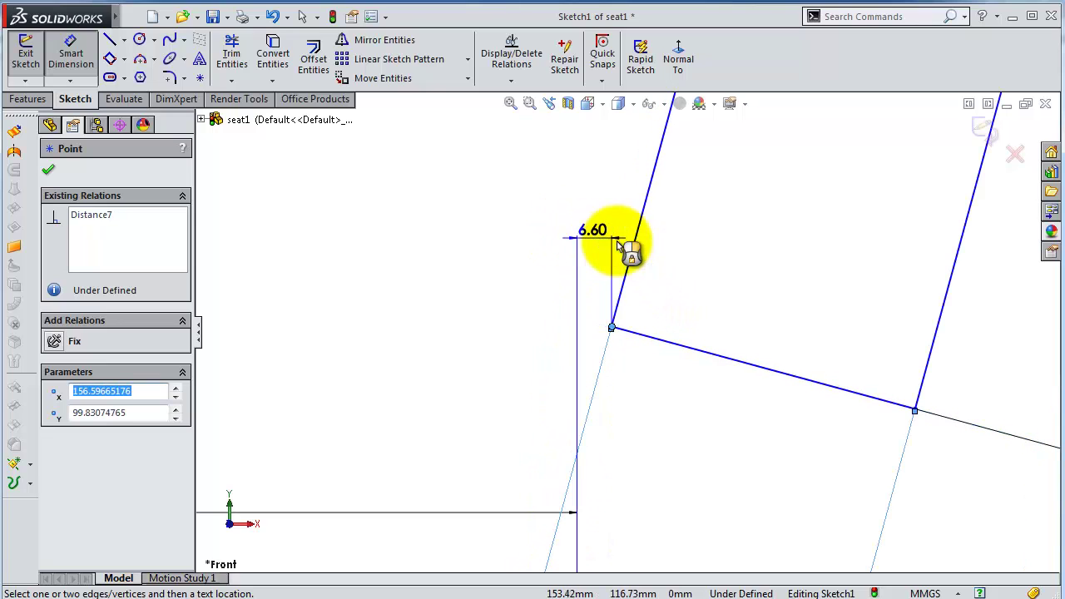
{"action": "left_click", "coordinate": [587, 240]}
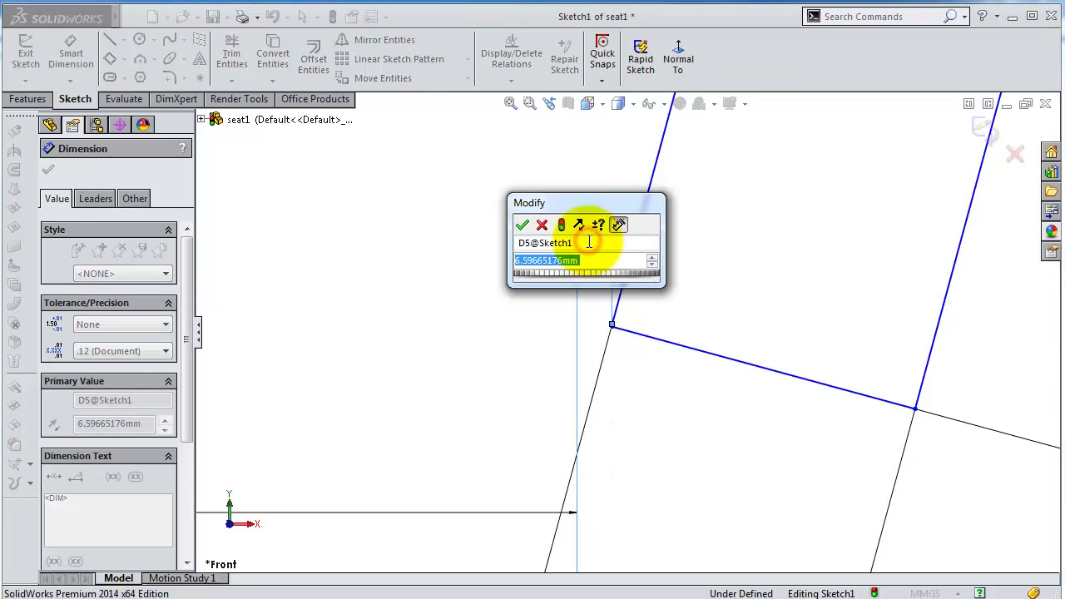
{"action": "type", "text": "5"}
{"action": "key", "text": "Return"}
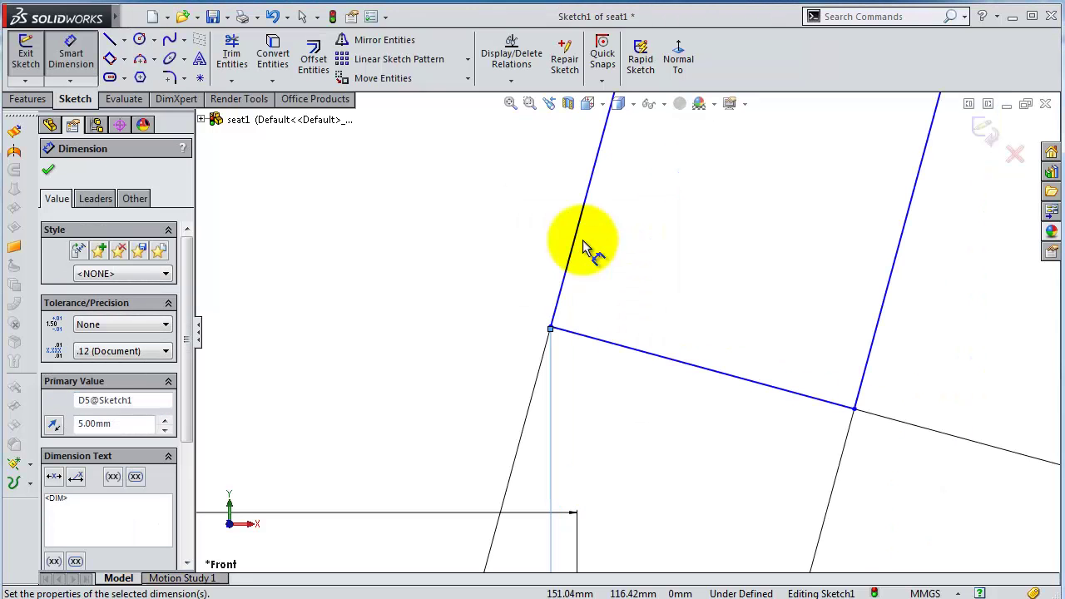
{"action": "scroll", "coordinate": [705, 348], "scroll_direction": "up", "scroll_amount": 1}
{"action": "scroll", "coordinate": [708, 348], "scroll_direction": "up", "scroll_amount": 1}
{"action": "scroll", "coordinate": [707, 349], "scroll_direction": "up", "scroll_amount": 1}
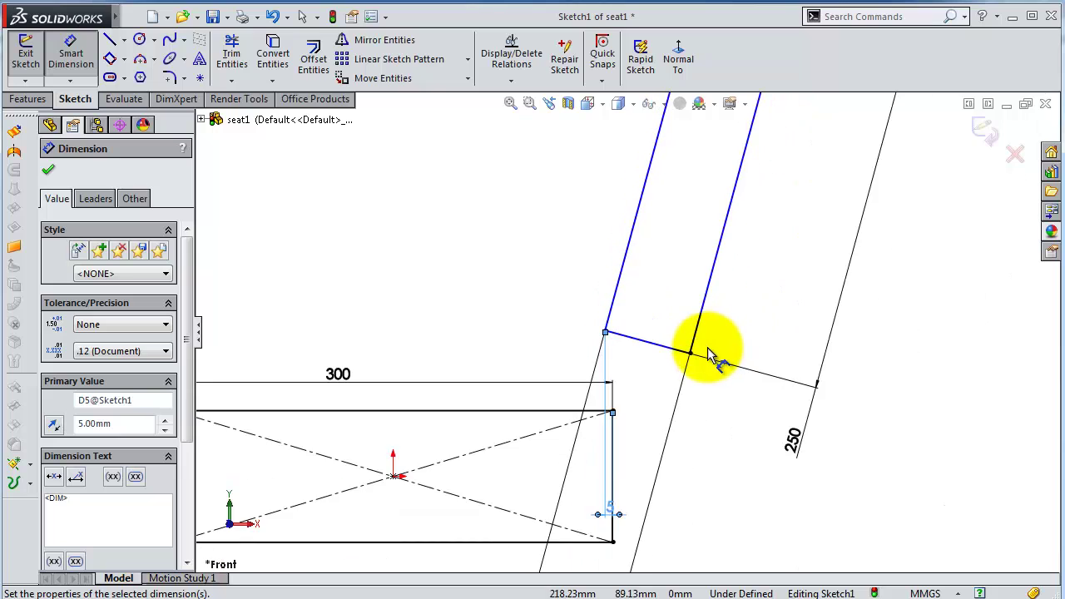
{"action": "scroll", "coordinate": [695, 356], "scroll_direction": "up", "scroll_amount": 1}
{"action": "scroll", "coordinate": [690, 250], "scroll_direction": "down", "scroll_amount": 1}
{"action": "scroll", "coordinate": [684, 237], "scroll_direction": "down", "scroll_amount": 1}
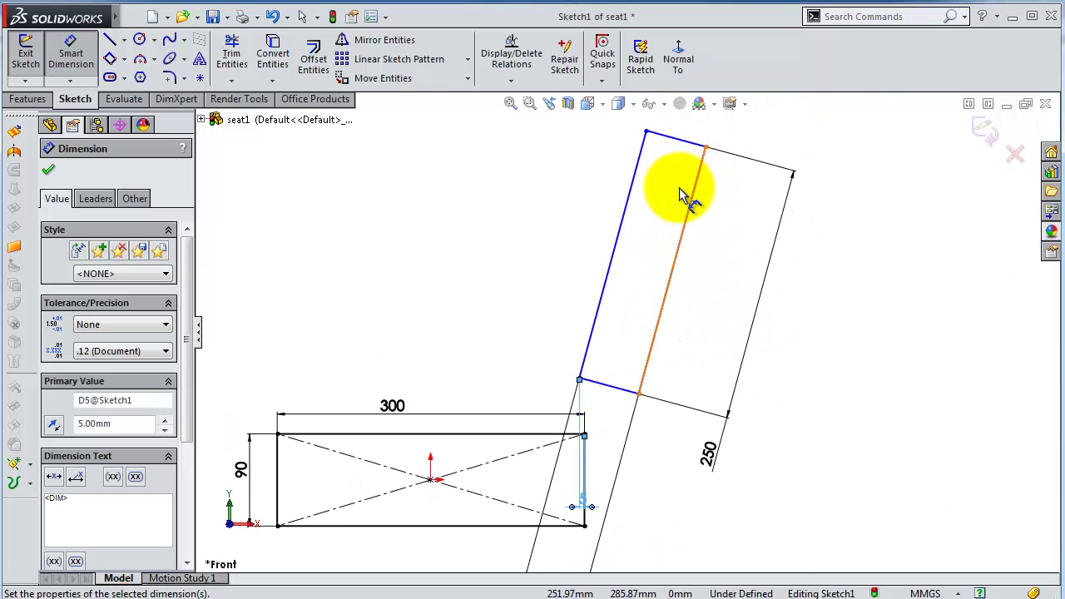
Set the angle between the backrest side and the seat top to 95°
{"action": "left_click", "coordinate": [622, 219]}
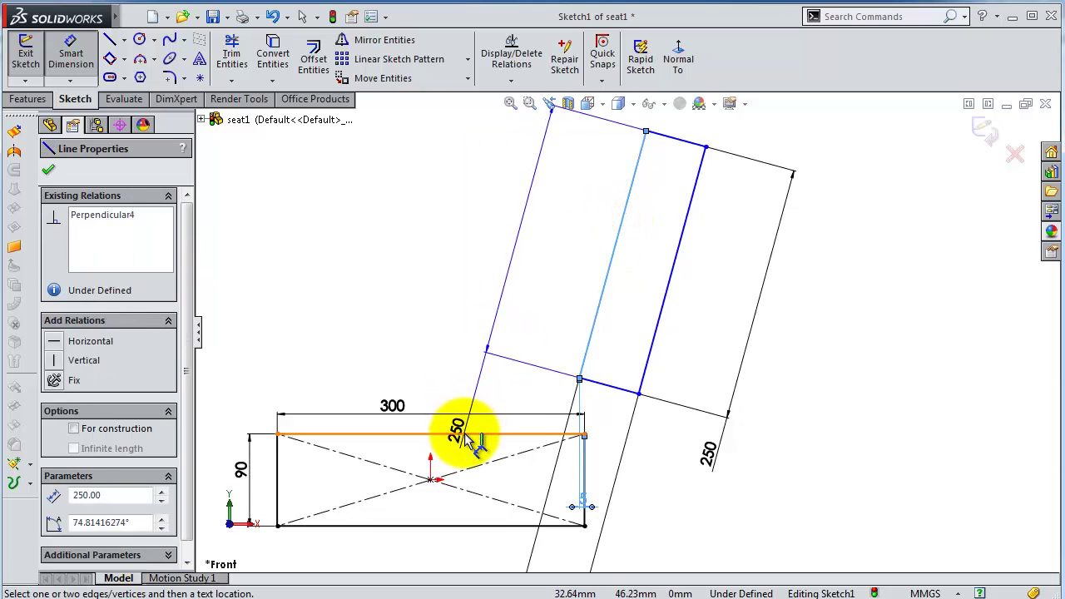
{"action": "left_click", "coordinate": [468, 434]}
{"action": "left_click", "coordinate": [418, 321]}
{"action": "type", "text": "9"}
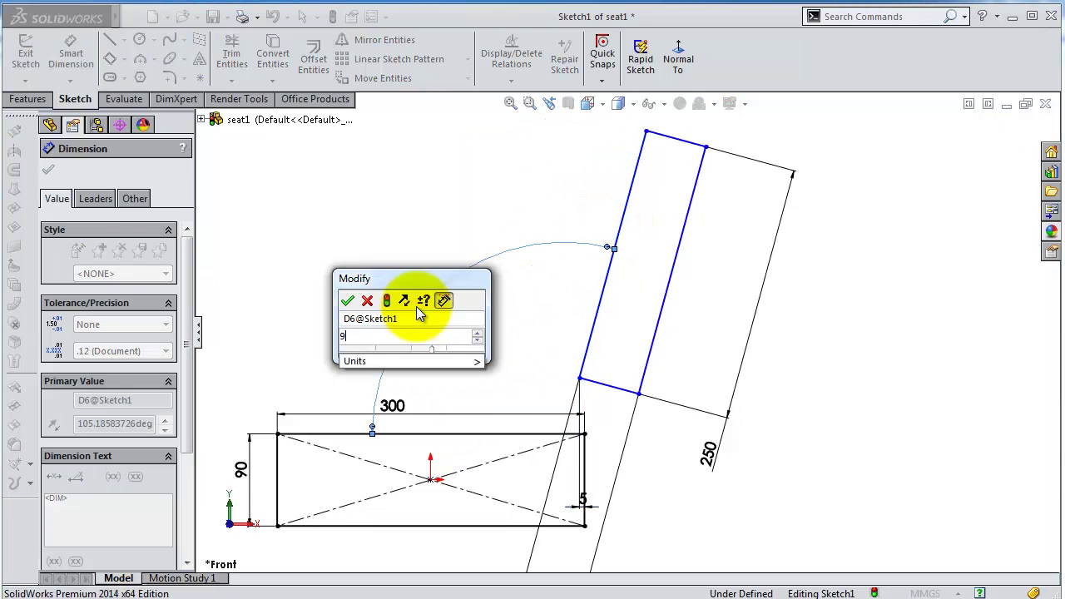
{"action": "type", "text": "5"}
{"action": "key", "text": "Return"}
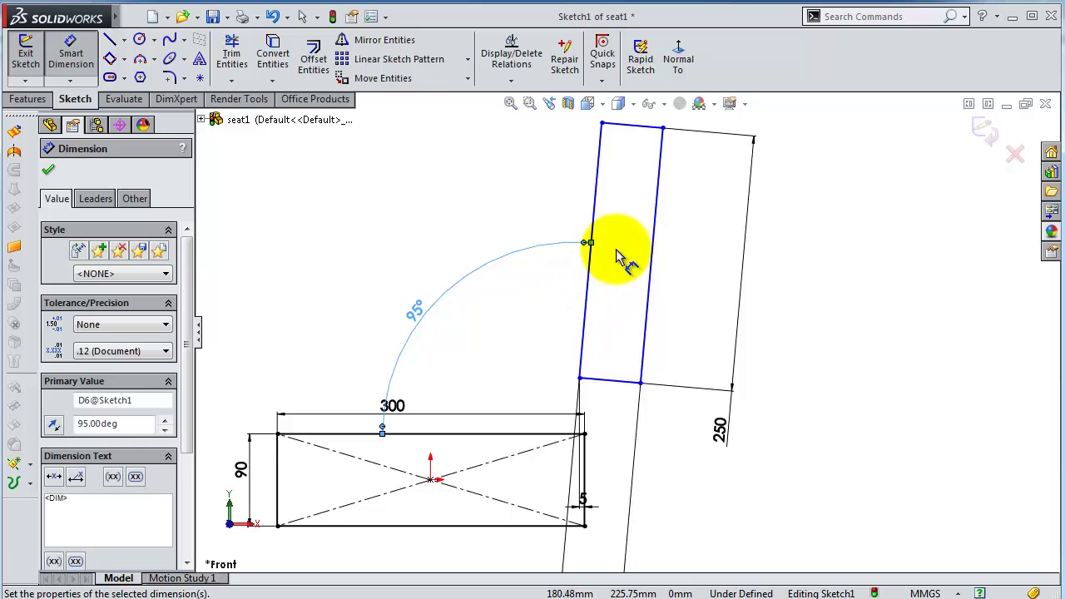
Dimension the backrest's lower corner 5 mm from the seat corner
{"action": "scroll", "coordinate": [611, 317], "scroll_direction": "down", "scroll_amount": 1}
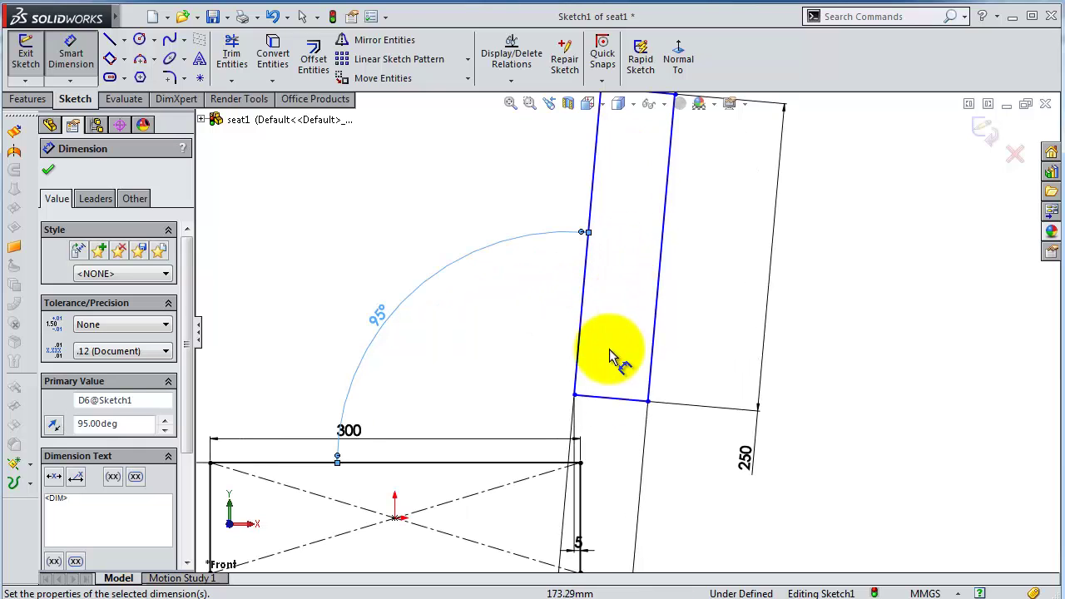
{"action": "scroll", "coordinate": [610, 405], "scroll_direction": "down", "scroll_amount": 1}
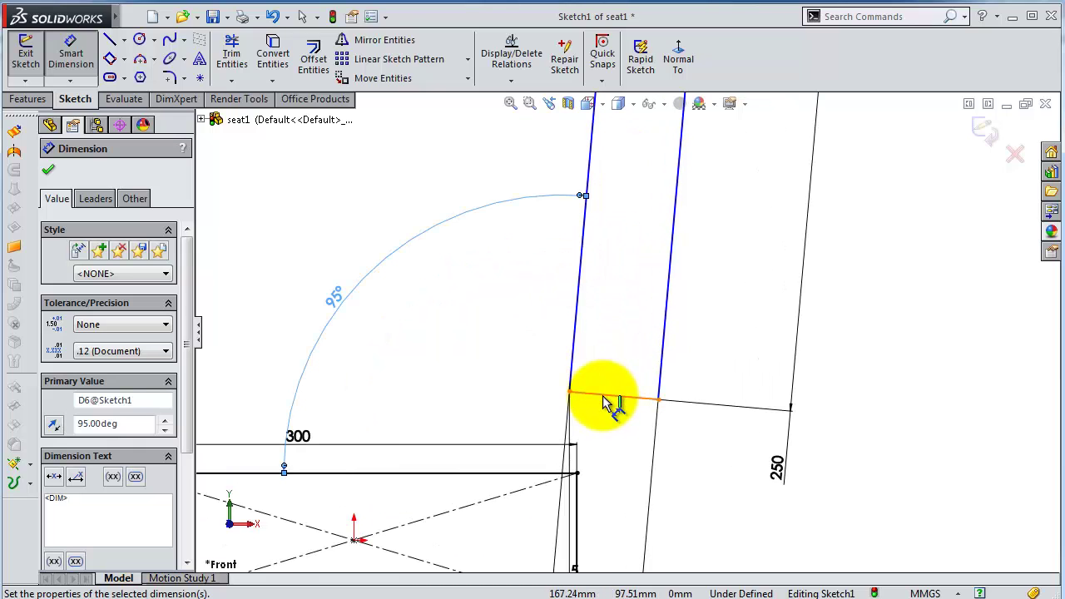
{"action": "scroll", "coordinate": [610, 404], "scroll_direction": "down", "scroll_amount": 1}
{"action": "scroll", "coordinate": [610, 405], "scroll_direction": "down", "scroll_amount": 1}
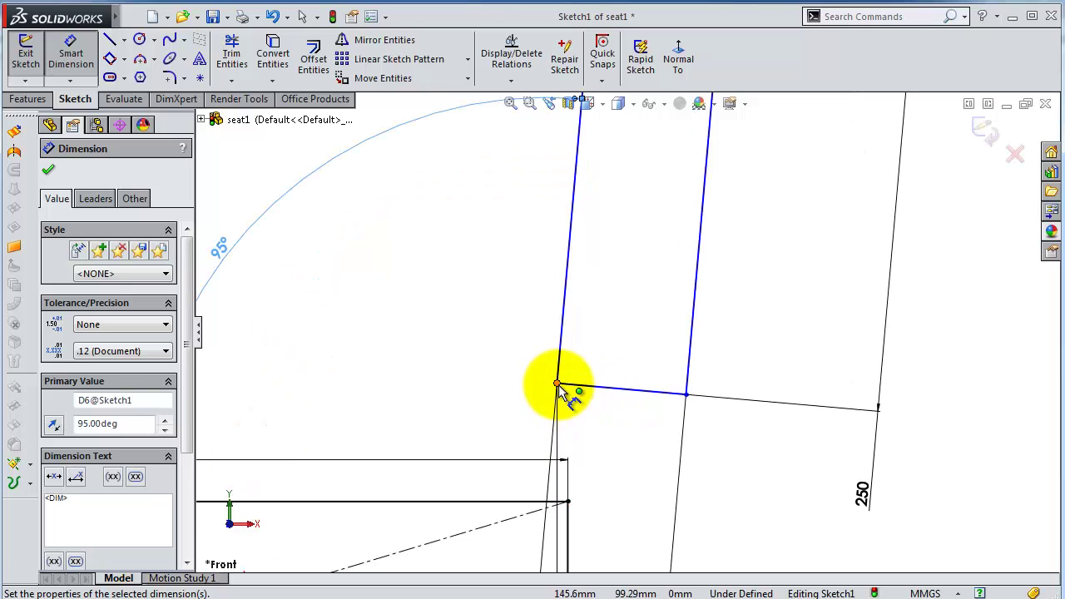
{"action": "left_click", "coordinate": [558, 385]}
{"action": "left_click", "coordinate": [567, 501]}
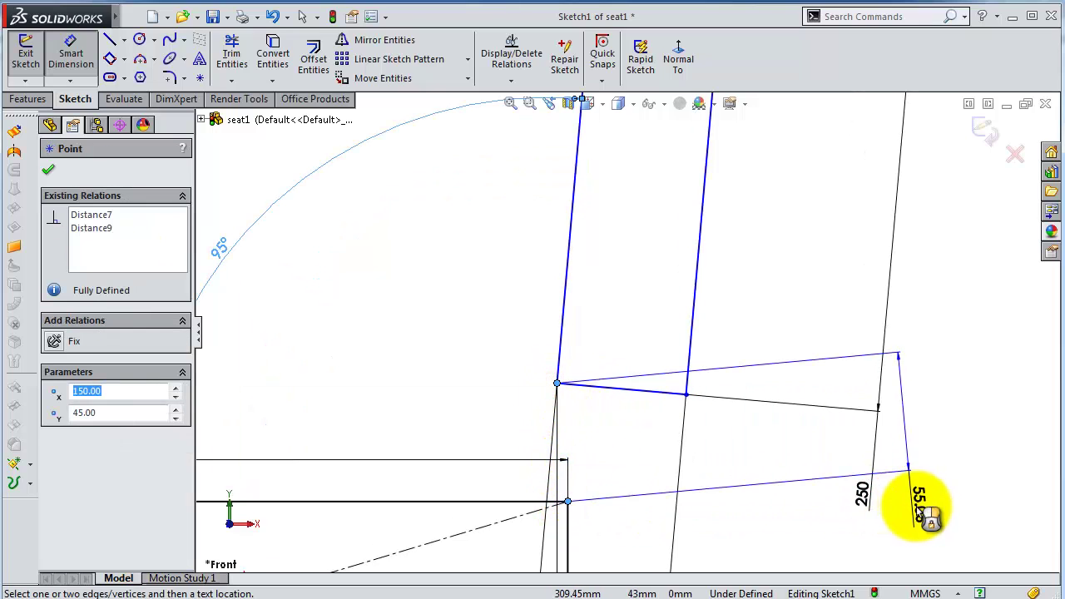
{"action": "scroll", "coordinate": [883, 420], "scroll_direction": "up", "scroll_amount": 1}
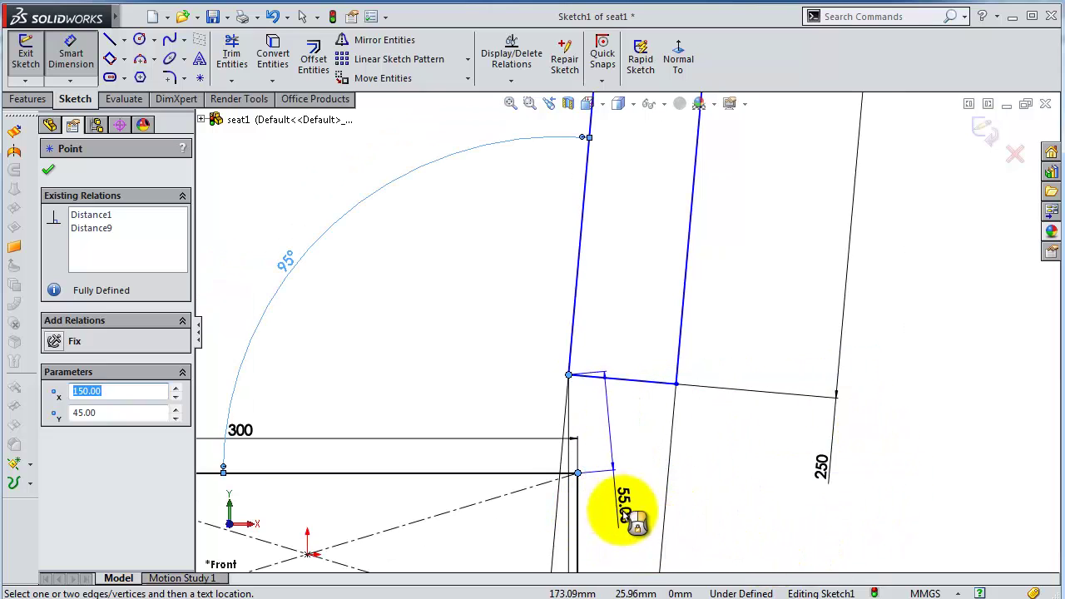
{"action": "scroll", "coordinate": [957, 483], "scroll_direction": "up", "scroll_amount": 3}
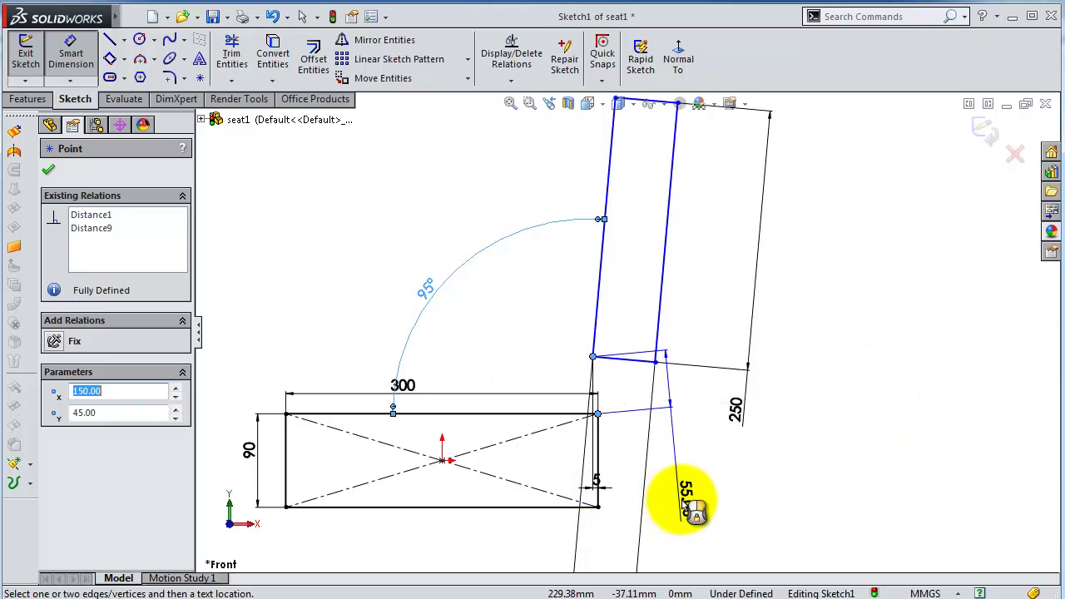
{"action": "left_click", "coordinate": [887, 489]}
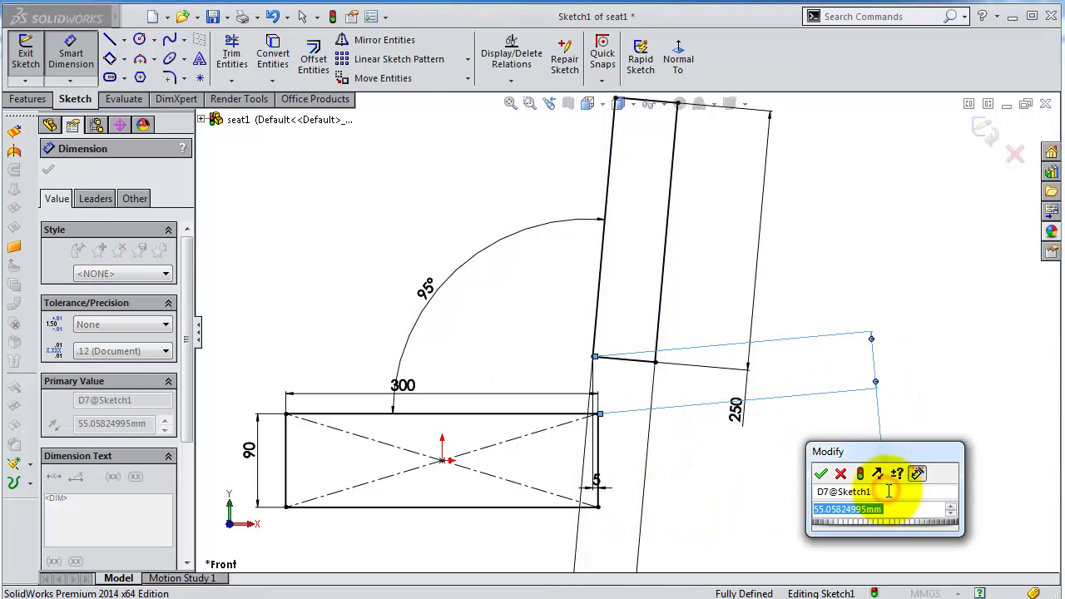
{"action": "type", "text": "5"}
{"action": "key", "text": "Return"}
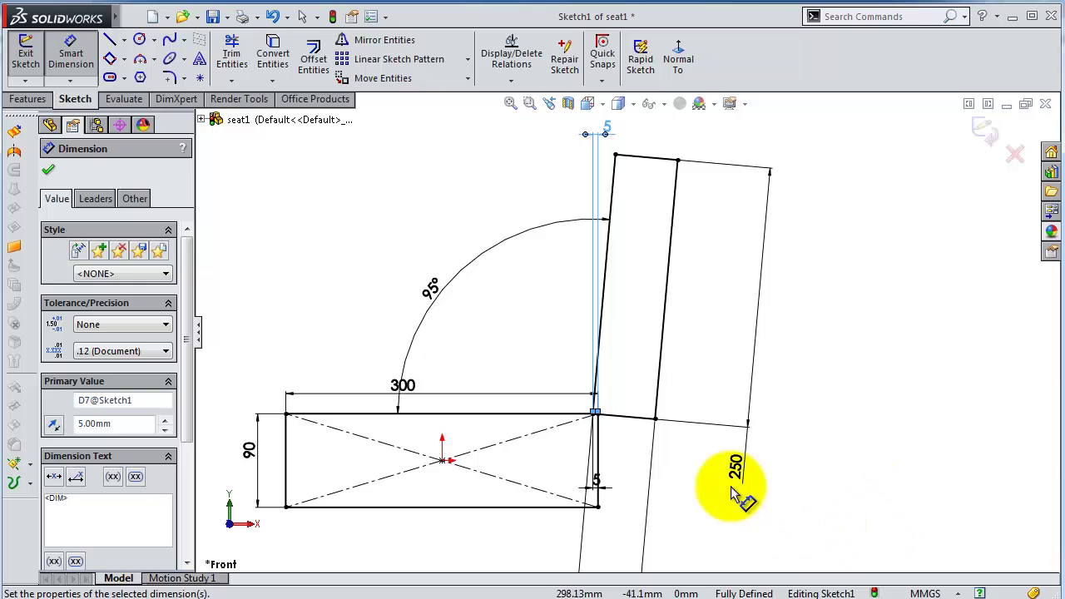
Add a 55 mm distance dimension to fully define the sketch
{"action": "scroll", "coordinate": [623, 445], "scroll_direction": "down", "scroll_amount": 1}
{"action": "scroll", "coordinate": [630, 475], "scroll_direction": "up", "scroll_amount": 1}
{"action": "scroll", "coordinate": [633, 499], "scroll_direction": "up", "scroll_amount": 3}
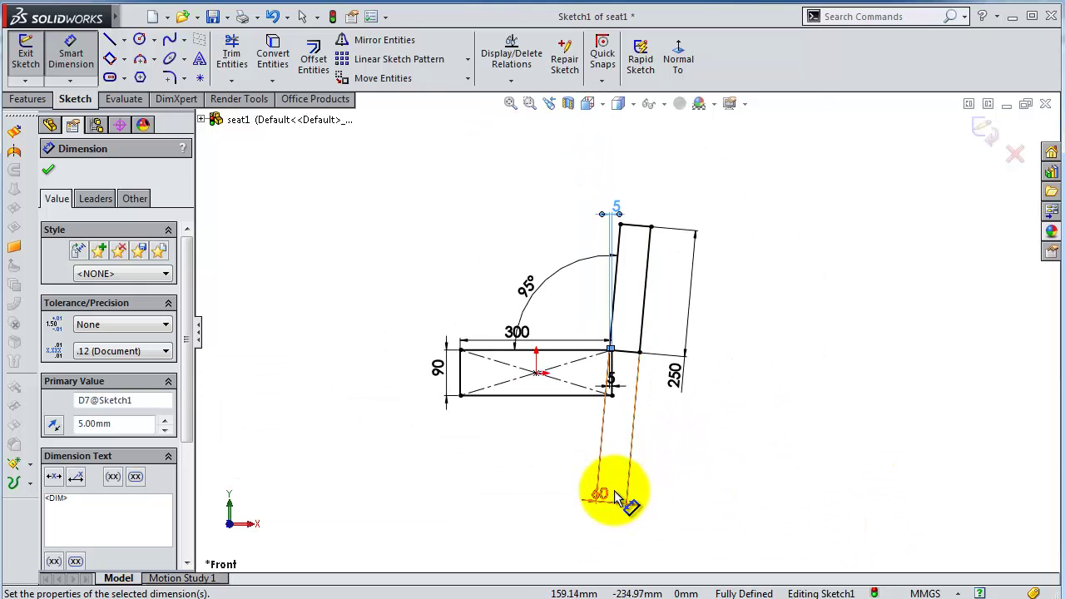
{"action": "left_click", "coordinate": [599, 426]}
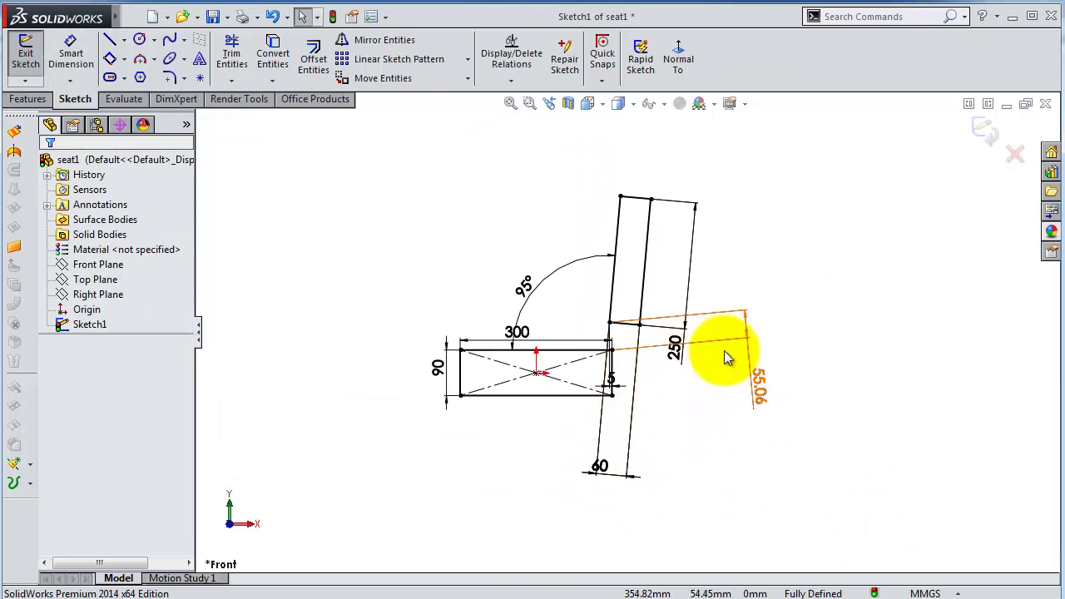
{"action": "left_click", "coordinate": [761, 389]}
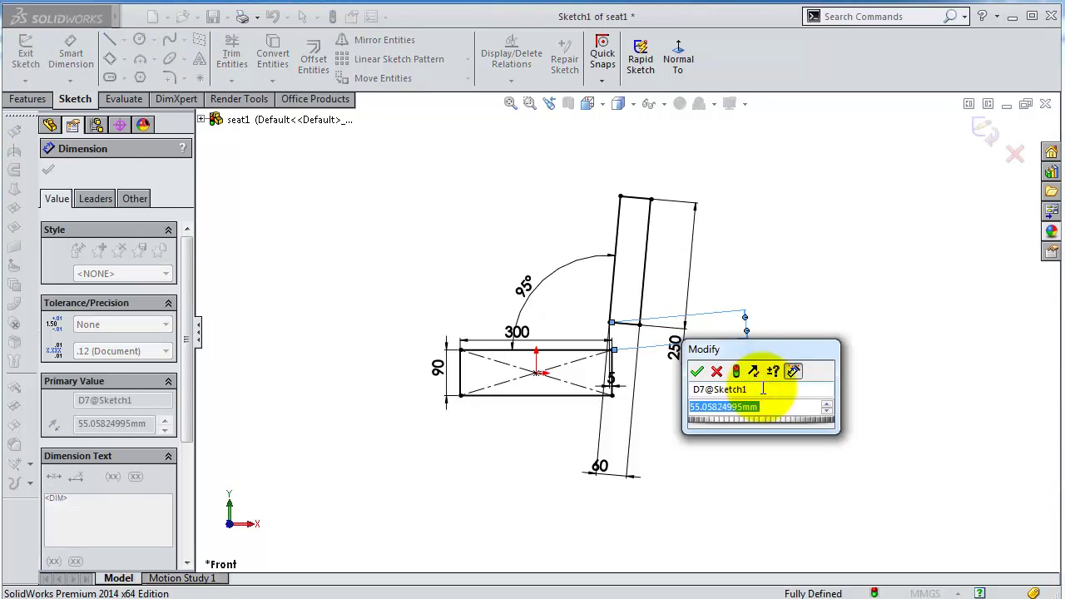
{"action": "type", "text": "55"}
{"action": "key", "text": "Return"}
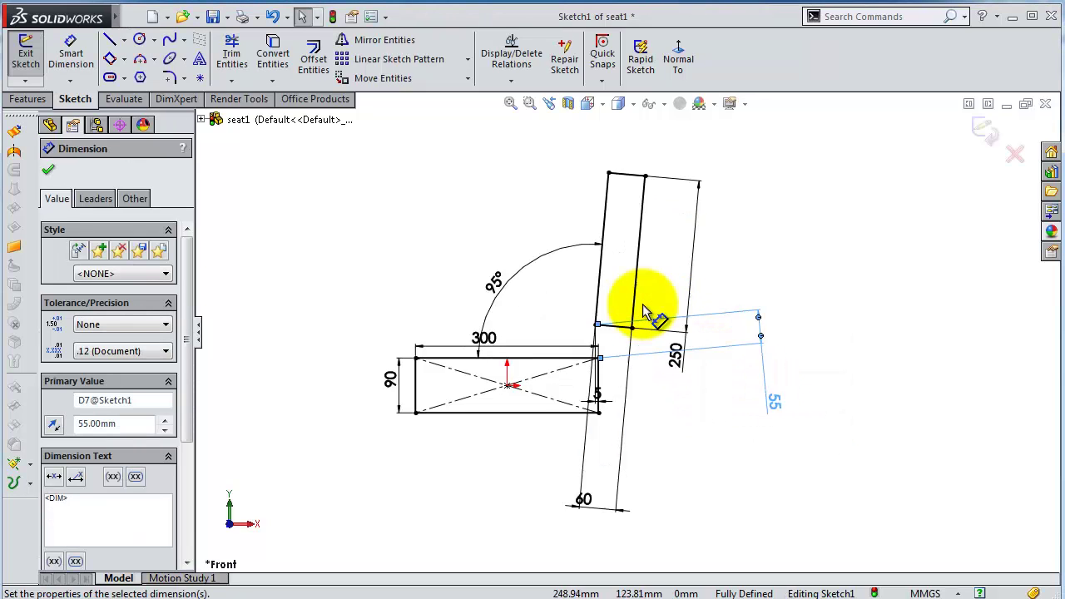
{"action": "scroll", "coordinate": [609, 281], "scroll_direction": "down", "scroll_amount": 2}
{"action": "scroll", "coordinate": [608, 281], "scroll_direction": "down", "scroll_amount": 1}
{"action": "scroll", "coordinate": [603, 280], "scroll_direction": "up", "scroll_amount": 2}
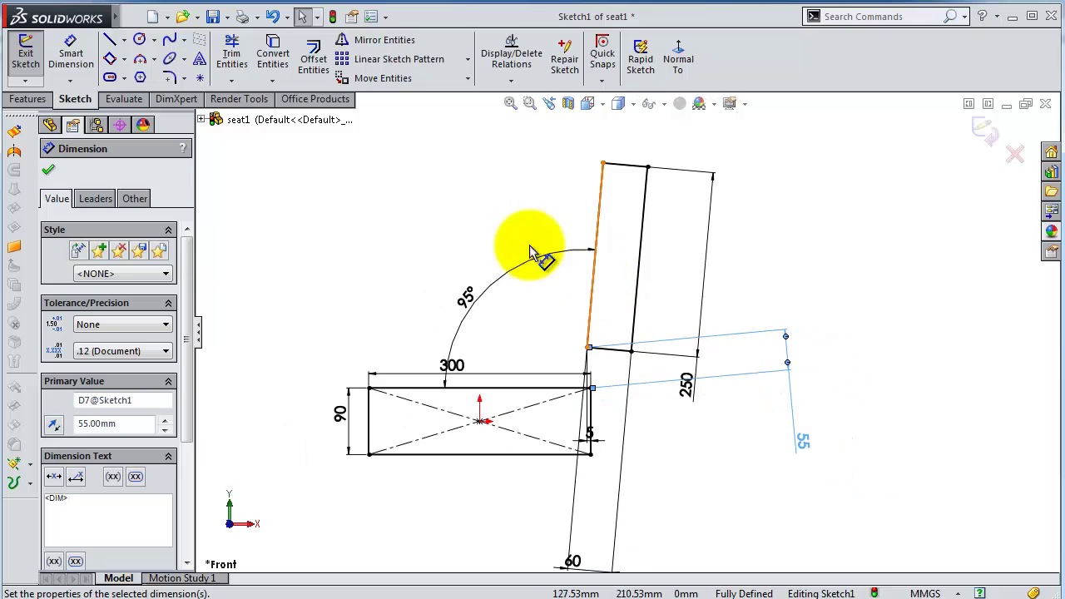
{"action": "left_click", "coordinate": [167, 79]}
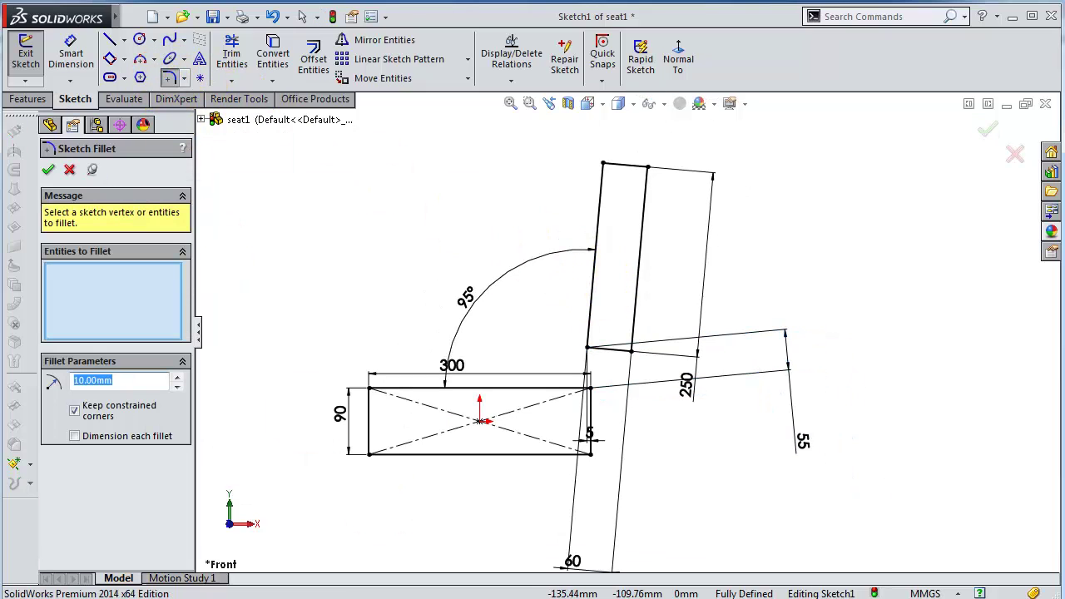
Apply a 20 mm sketch fillet to all eight corners of the seat and backrest rectangles
{"action": "left_click", "coordinate": [178, 377]}
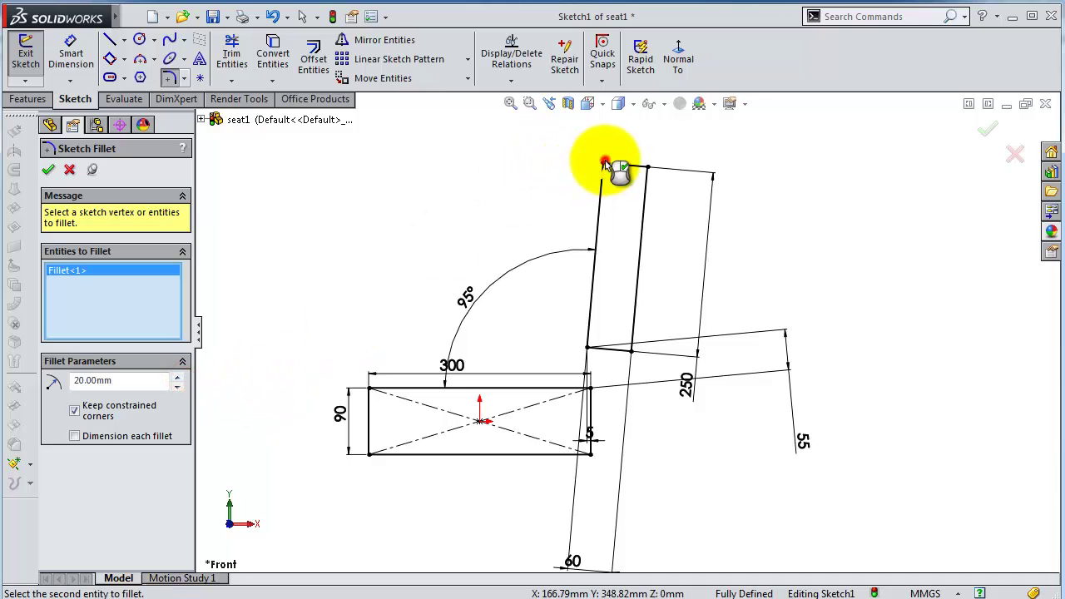
{"action": "left_click", "coordinate": [646, 168]}
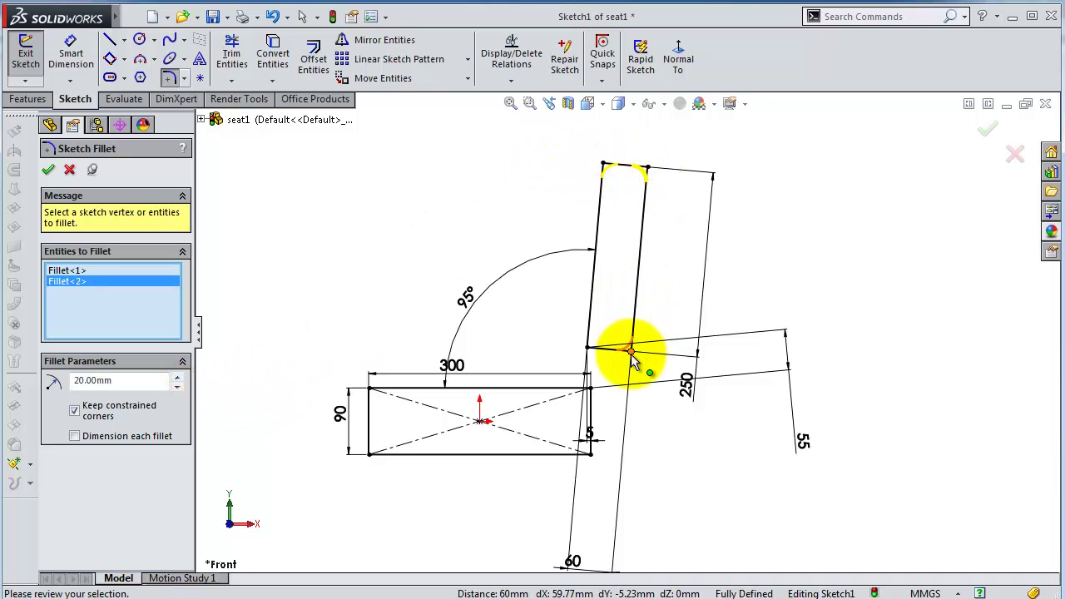
{"action": "left_click", "coordinate": [631, 353]}
{"action": "left_click", "coordinate": [589, 347]}
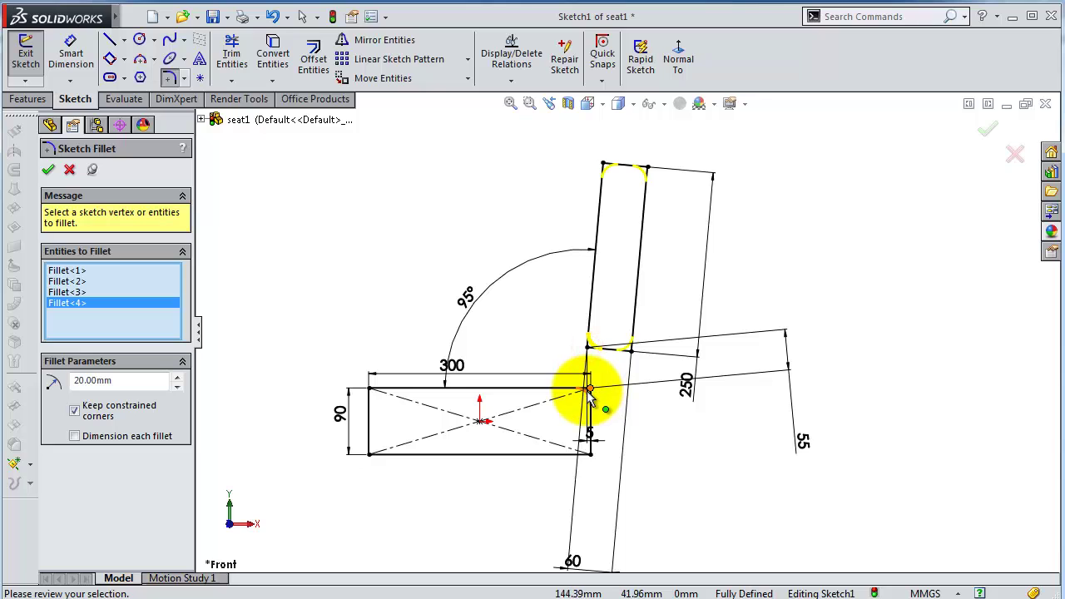
{"action": "left_click", "coordinate": [589, 390]}
{"action": "left_click", "coordinate": [588, 455]}
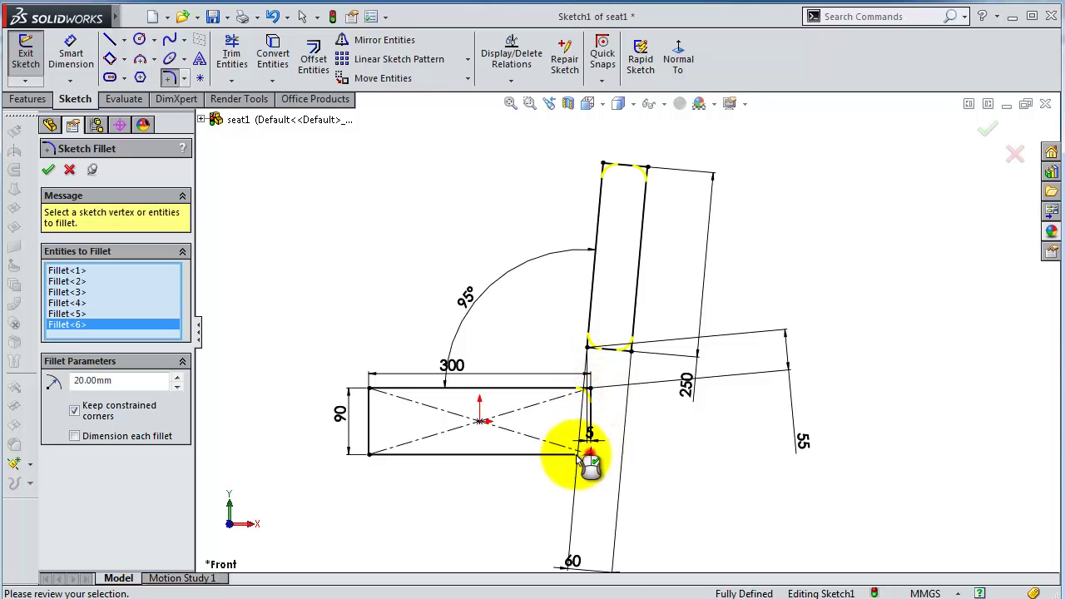
{"action": "left_click", "coordinate": [371, 455]}
{"action": "left_click", "coordinate": [371, 387]}
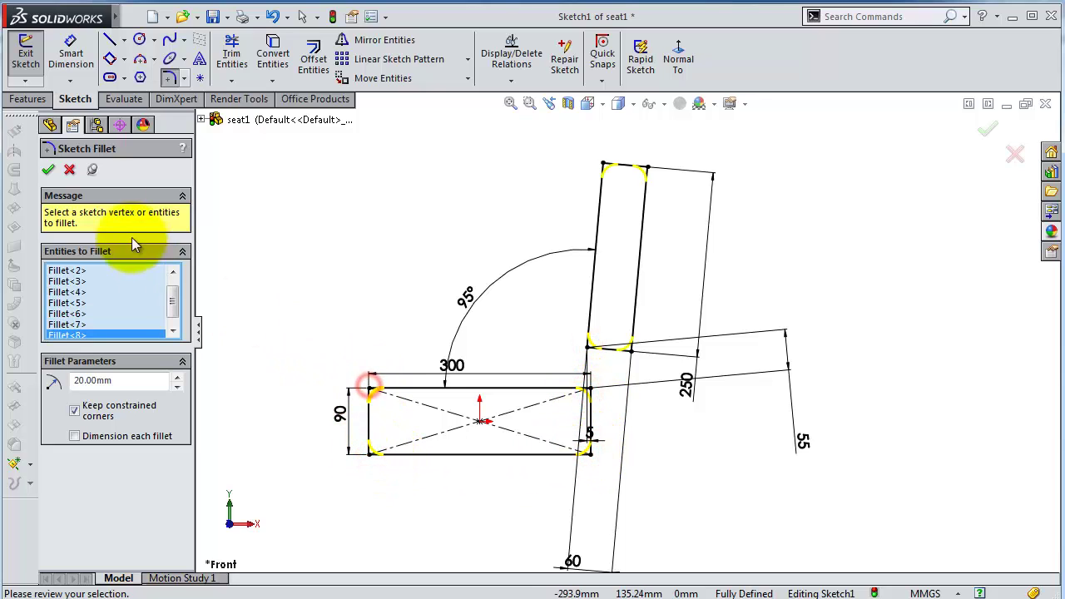
{"action": "left_click", "coordinate": [52, 170]}
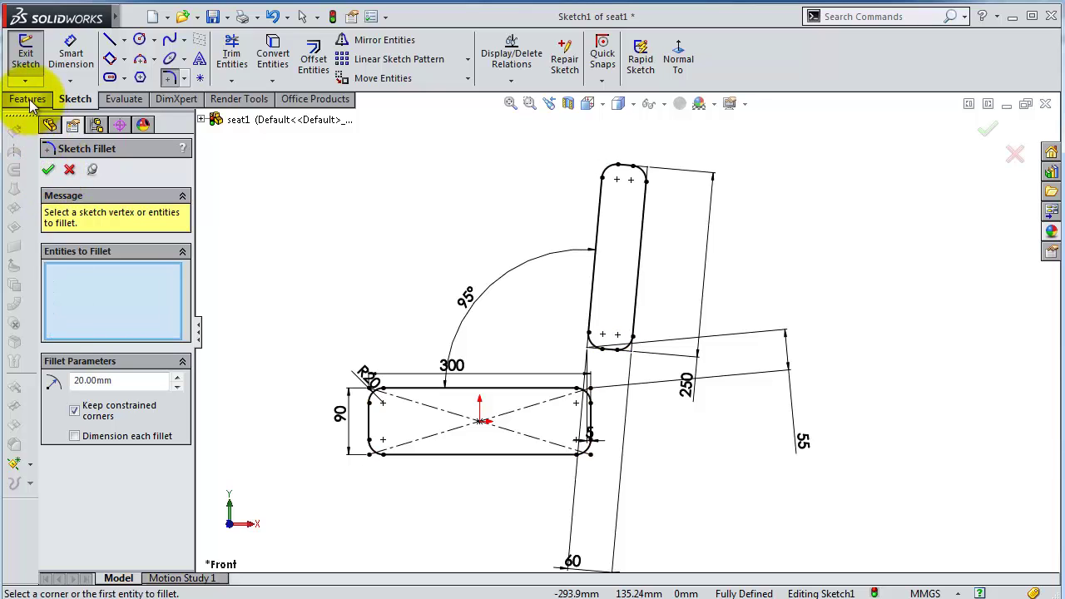
{"action": "left_click", "coordinate": [48, 169]}
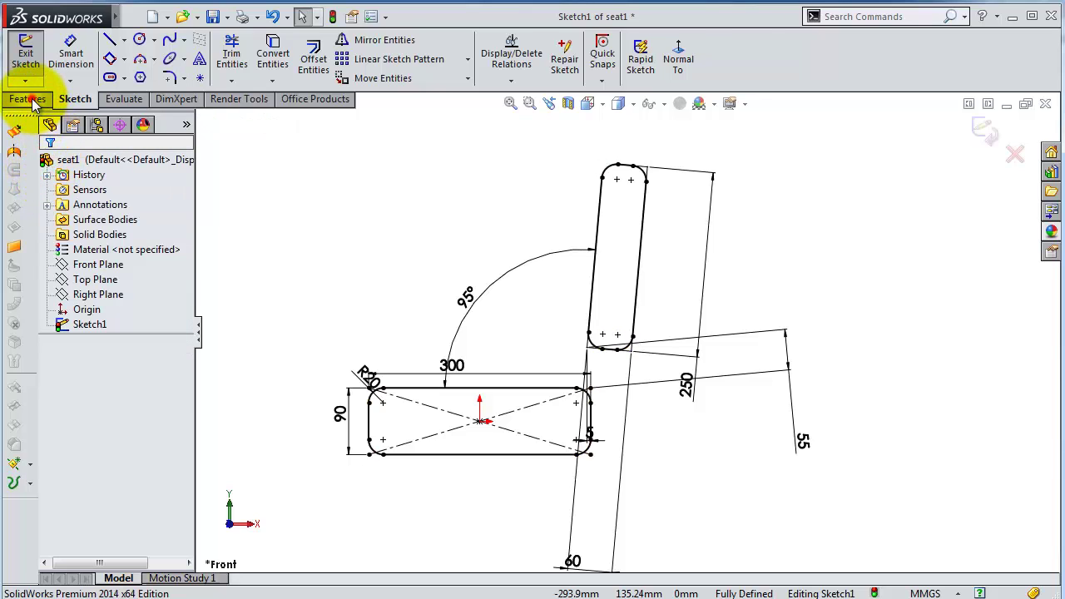
Extrude the filleted profile 330 mm Mid Plane into the seat and backrest bodies
{"action": "left_click", "coordinate": [28, 98]}
{"action": "left_click", "coordinate": [36, 65]}
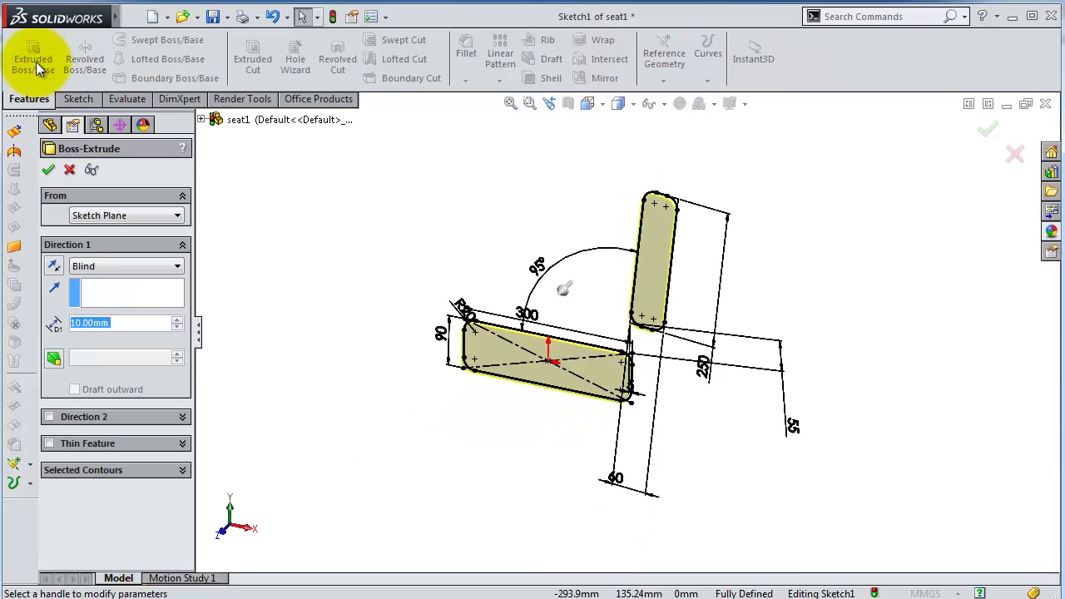
{"action": "type", "text": "330"}
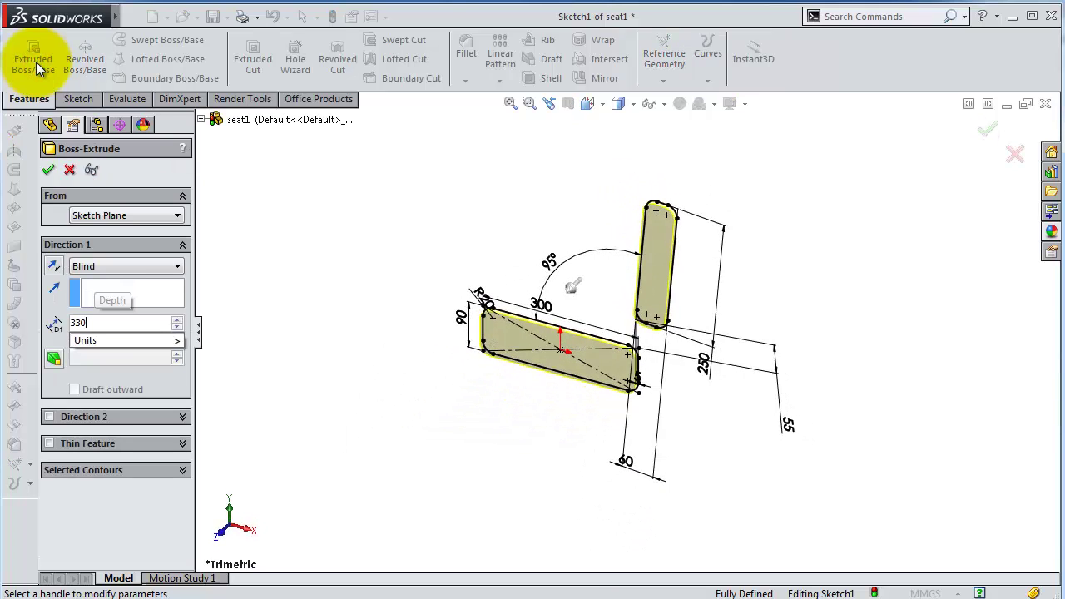
{"action": "key", "text": "Return"}
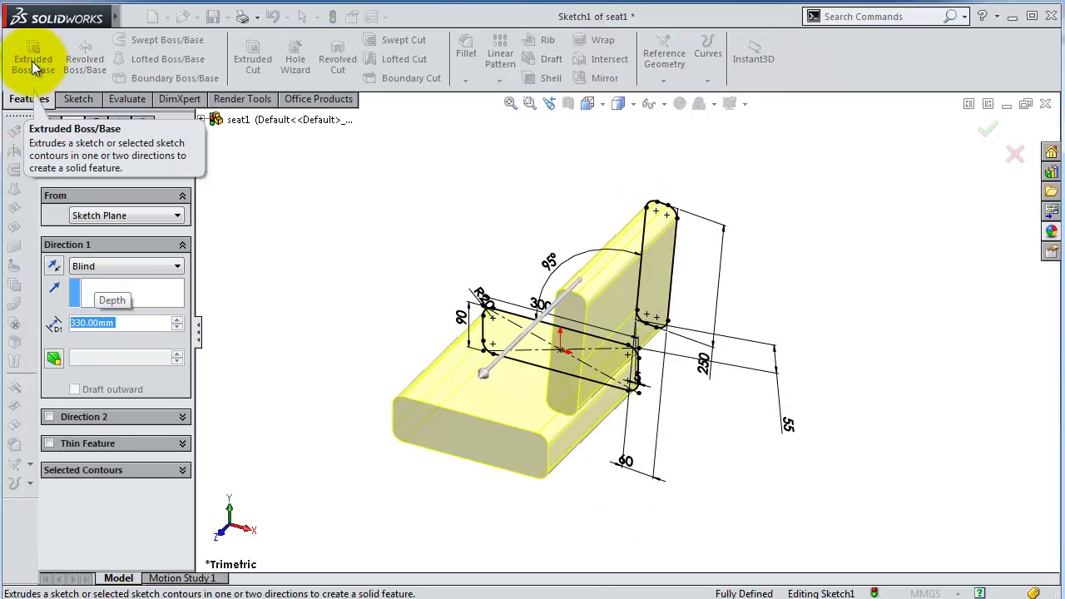
{"action": "left_click", "coordinate": [110, 266]}
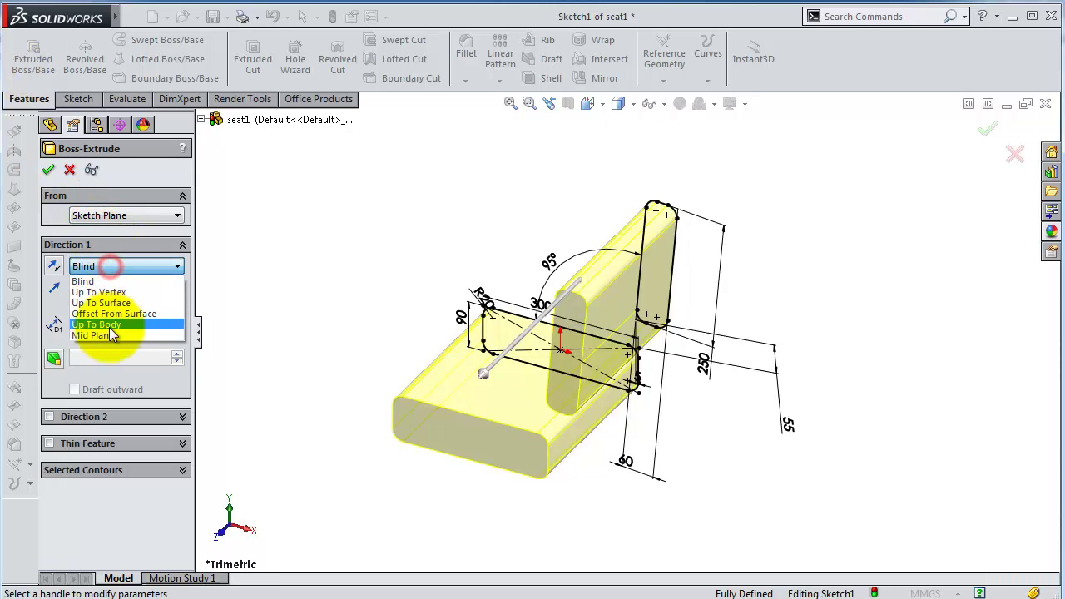
{"action": "left_click", "coordinate": [108, 334]}
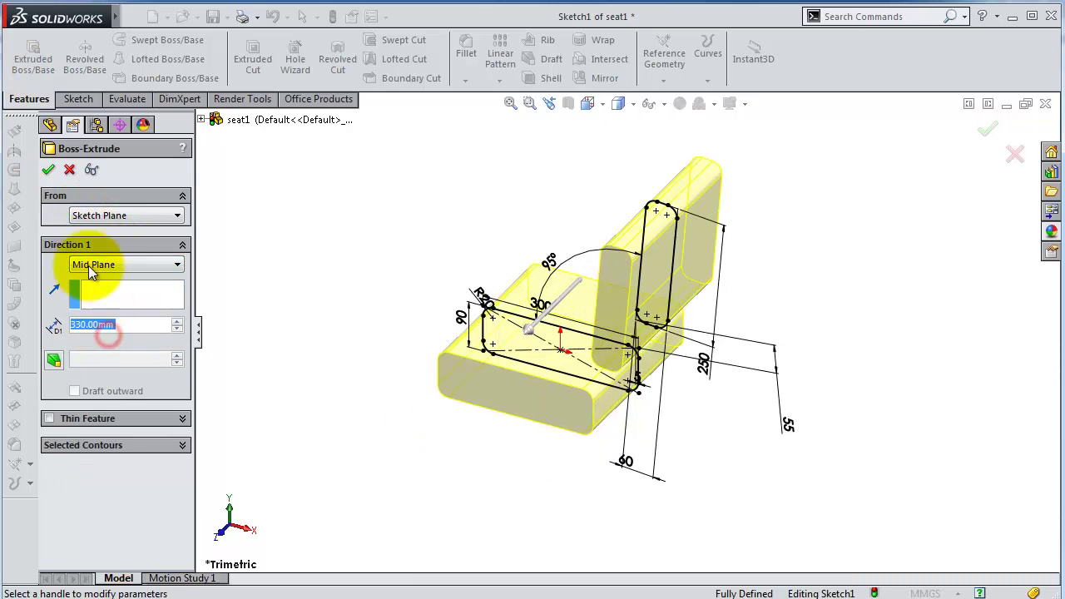
{"action": "left_click", "coordinate": [48, 170]}
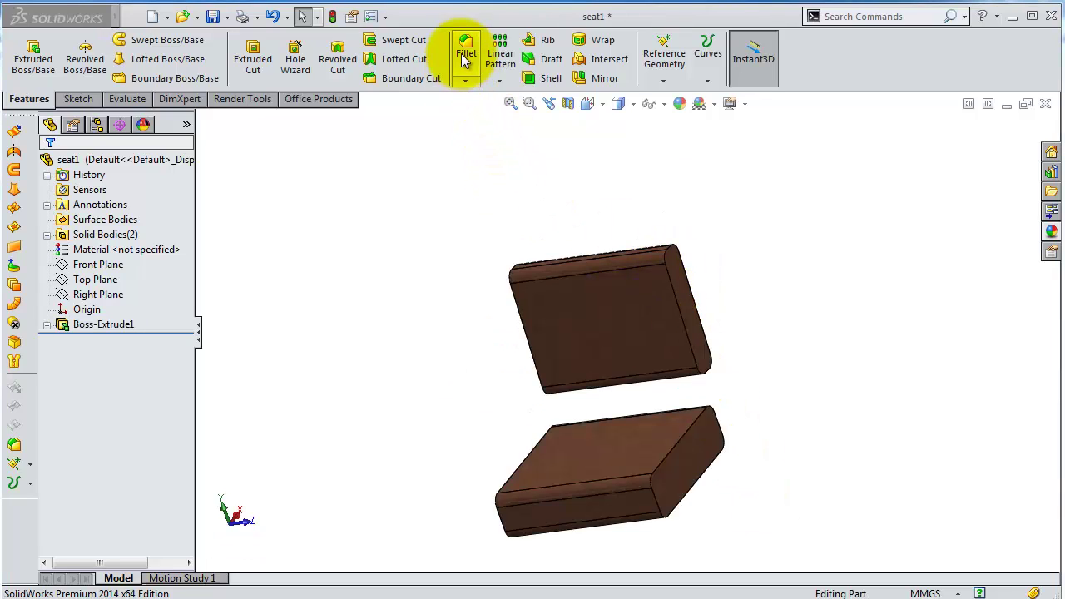
Fillet both end faces of the seat with a 40 mm radius
{"action": "left_click", "coordinate": [464, 56]}
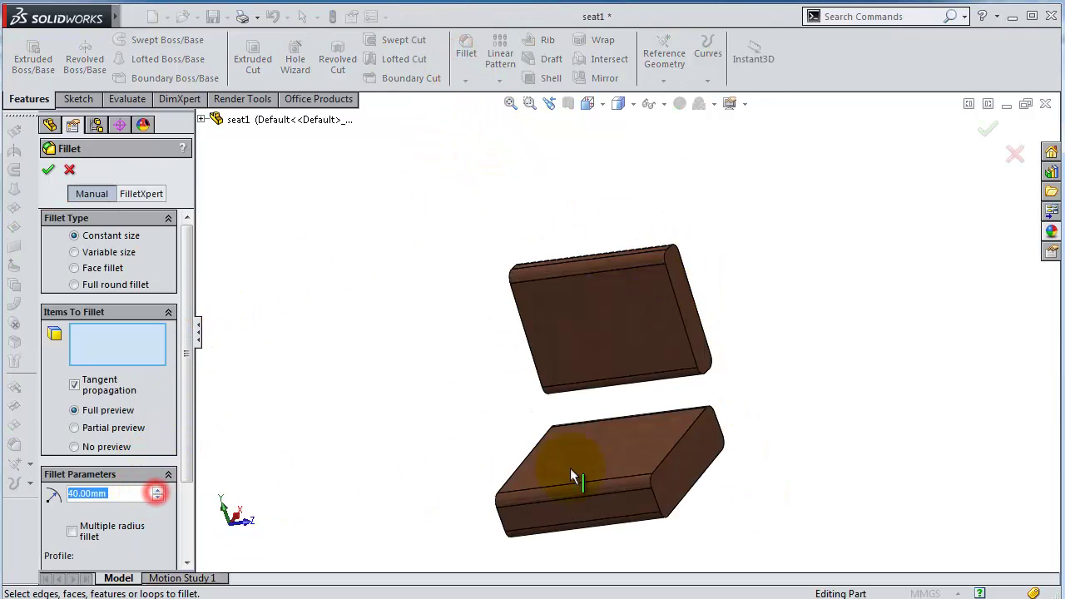
{"action": "left_click", "coordinate": [685, 469]}
{"action": "mouse_move", "coordinate": [495, 526]}
{"action": "middle_mouse_down"}
{"action": "mouse_move", "coordinate": [585, 488]}
{"action": "mouse_move", "coordinate": [619, 491]}
{"action": "middle_mouse_up"}
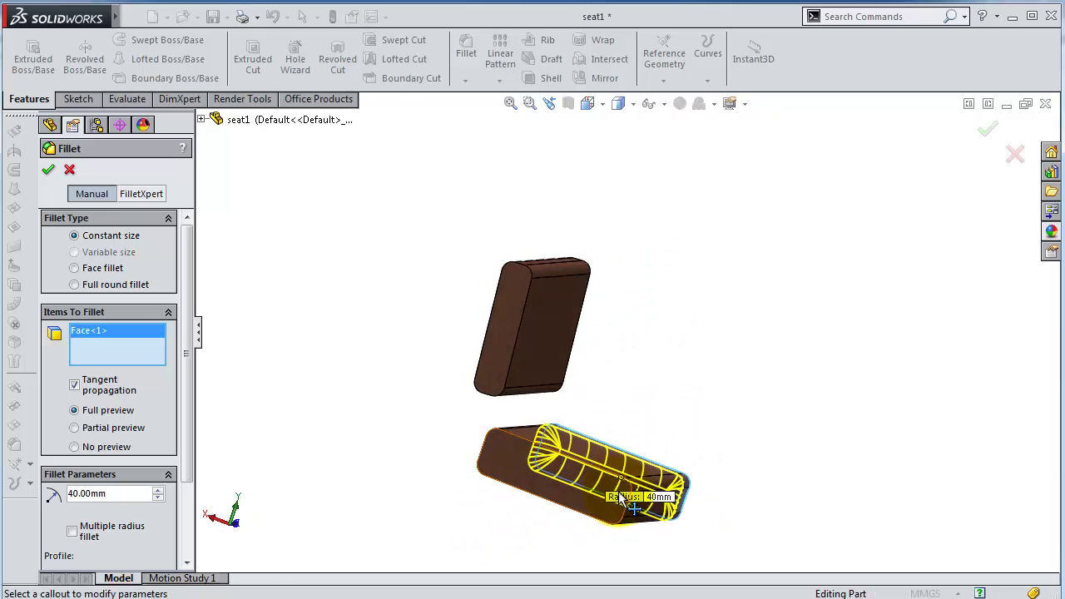
{"action": "left_click", "coordinate": [497, 468]}
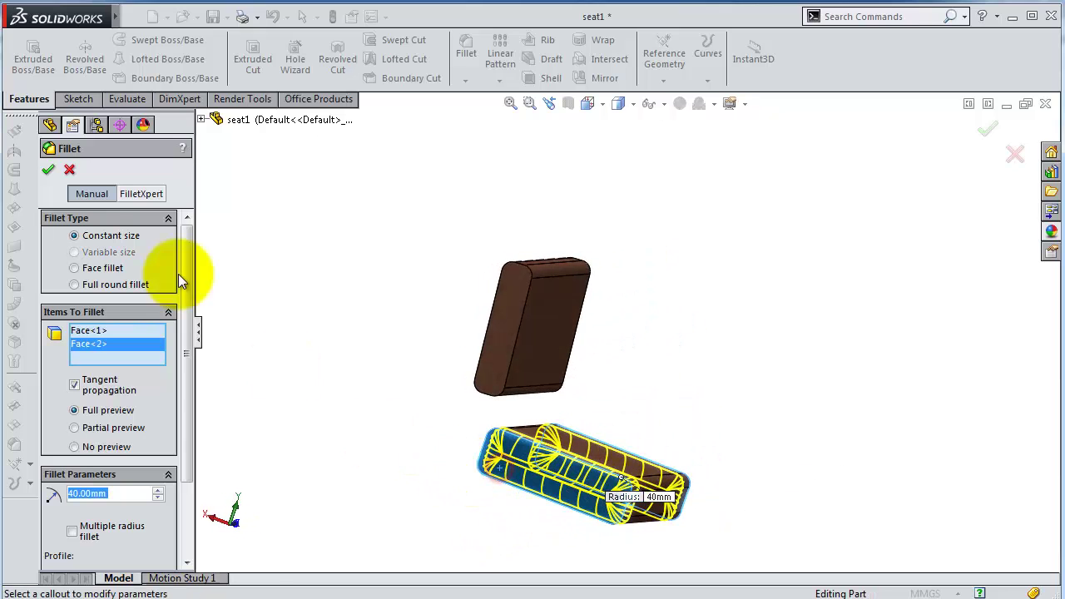
{"action": "left_click", "coordinate": [48, 173]}
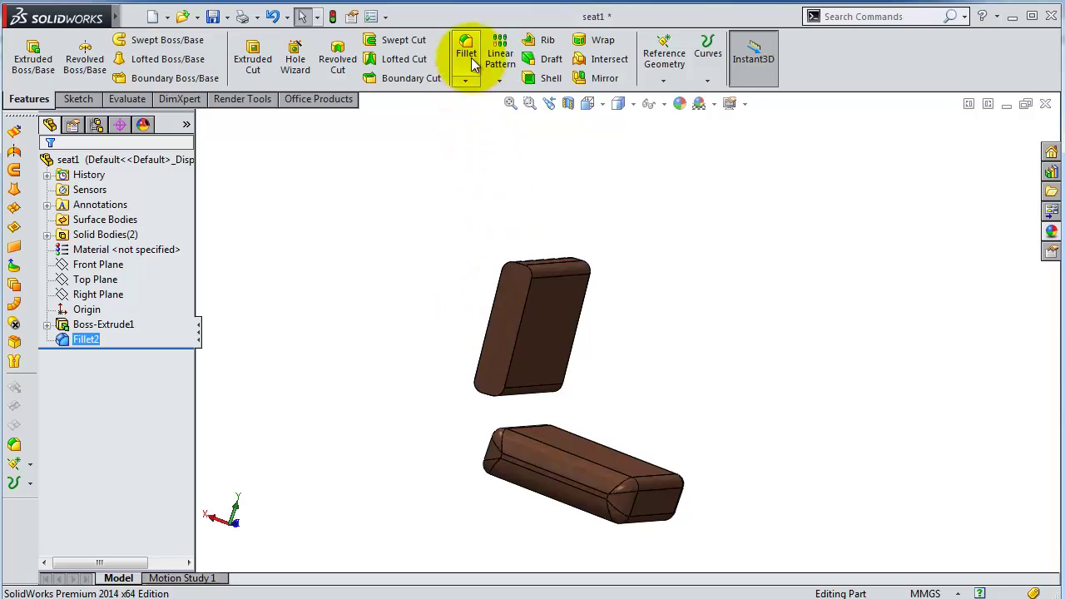
Fillet both end faces of the backrest with a 20 mm radius
{"action": "key", "text": "Return"}
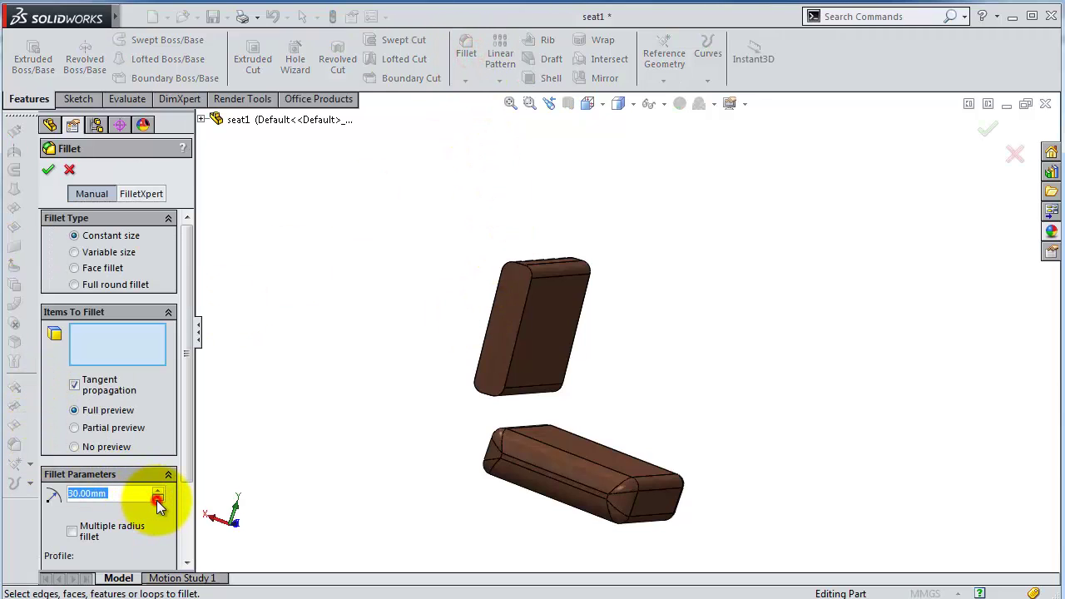
{"action": "left_click", "coordinate": [158, 499]}
{"action": "left_click", "coordinate": [505, 317]}
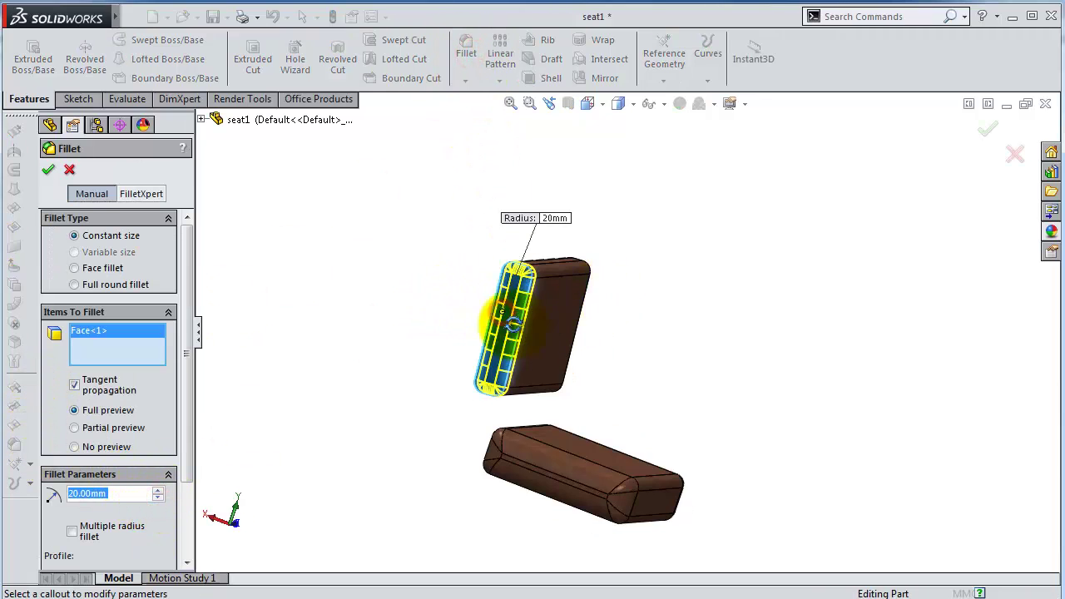
{"action": "middle_click_drag", "start_coordinate": [506, 317], "coordinate": [582, 342]}
{"action": "scroll", "coordinate": [666, 343], "scroll_direction": "down", "scroll_amount": 3}
{"action": "left_click", "coordinate": [809, 345]}
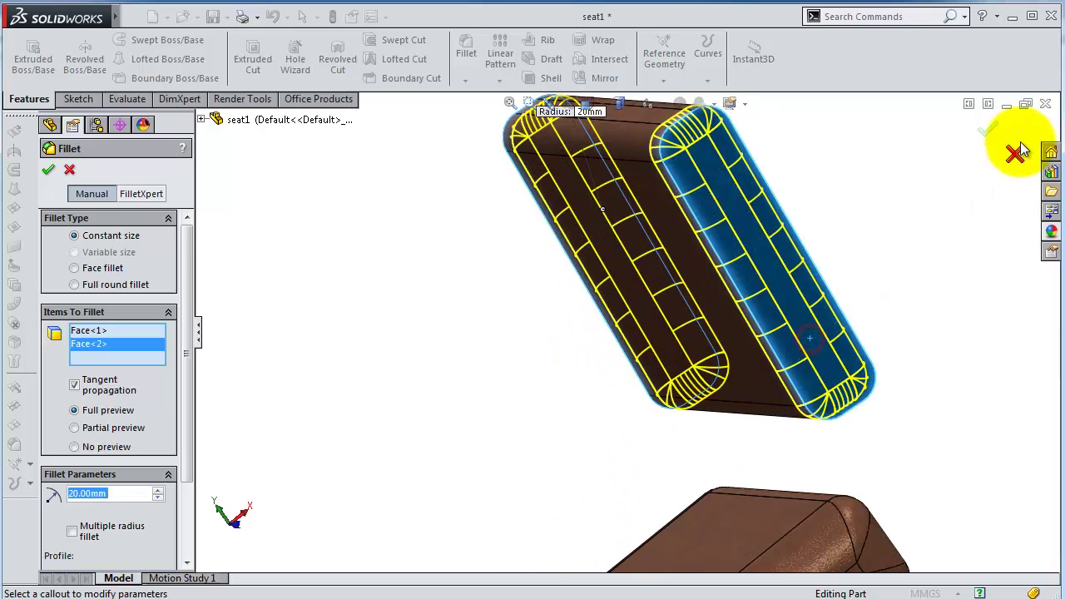
{"action": "left_click", "coordinate": [986, 133]}
{"action": "middle_click_drag", "start_coordinate": [368, 298], "coordinate": [467, 238]}
{"action": "scroll", "coordinate": [548, 314], "scroll_direction": "up", "scroll_amount": 3}
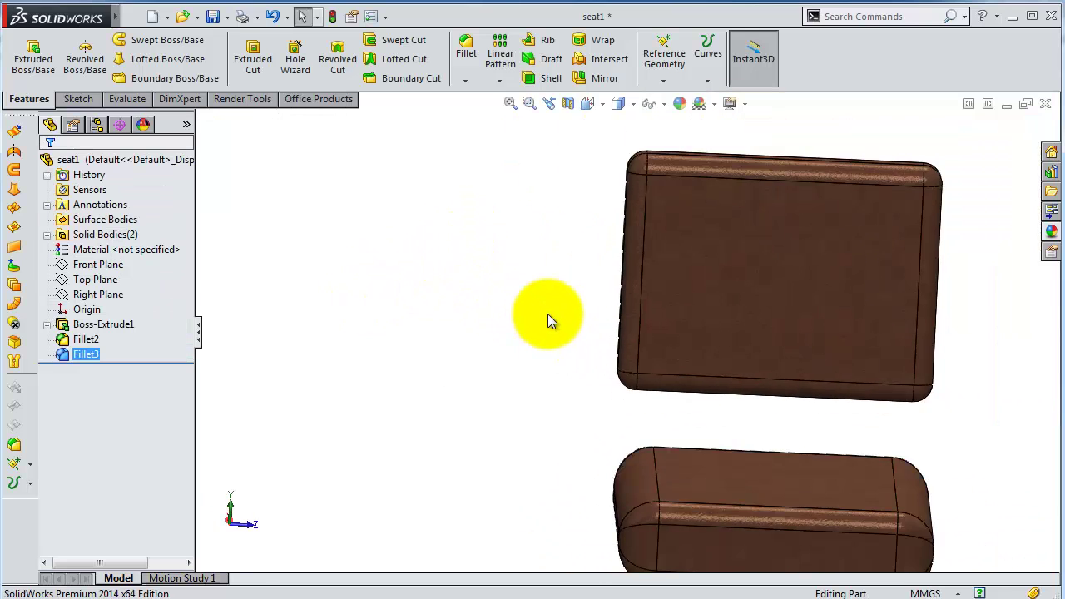
{"action": "mouse_move", "coordinate": [548, 314]}
{"action": "middle_mouse_down"}
{"action": "mouse_move", "coordinate": [559, 314]}
{"action": "mouse_move", "coordinate": [544, 380]}
{"action": "middle_mouse_up"}
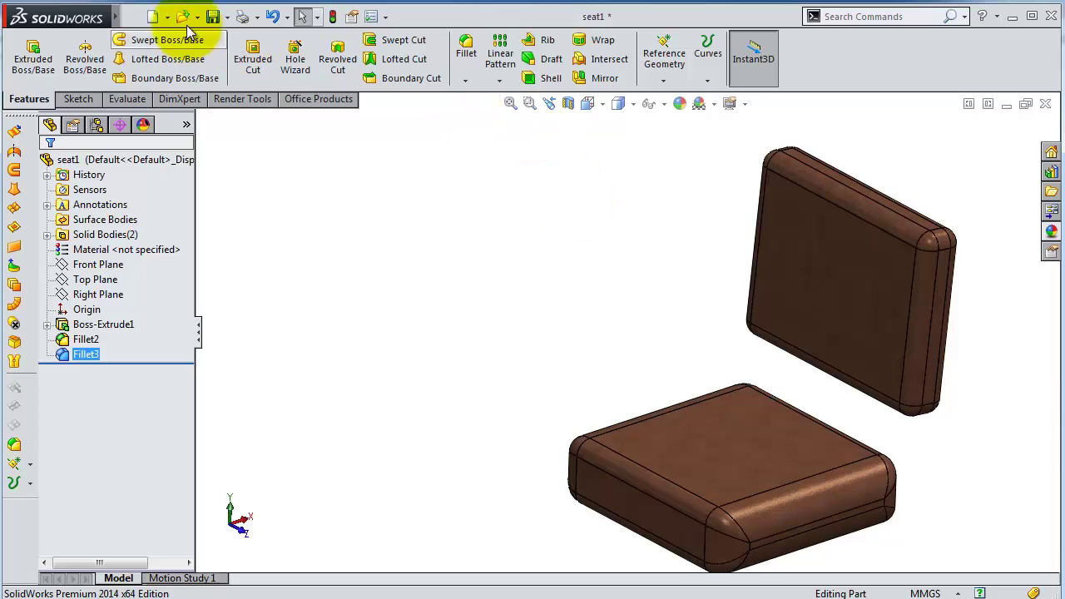
Add a reversed 30 mm Dome to the seat's top face from Insert > Features
{"action": "left_click", "coordinate": [266, 17]}
{"action": "mouse_move", "coordinate": [231, 17]}
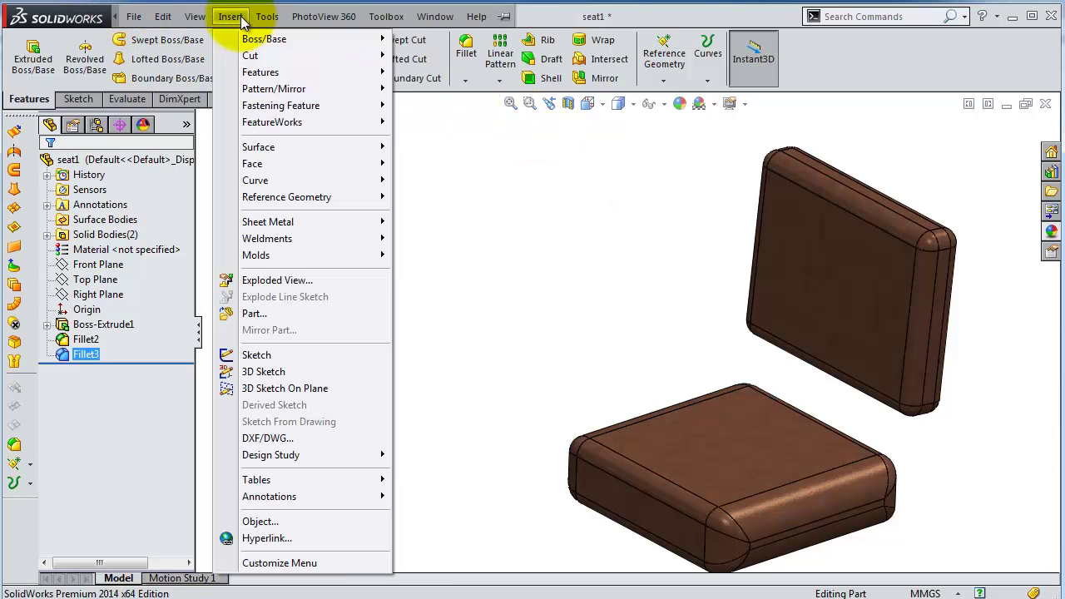
{"action": "mouse_move", "coordinate": [260, 72]}
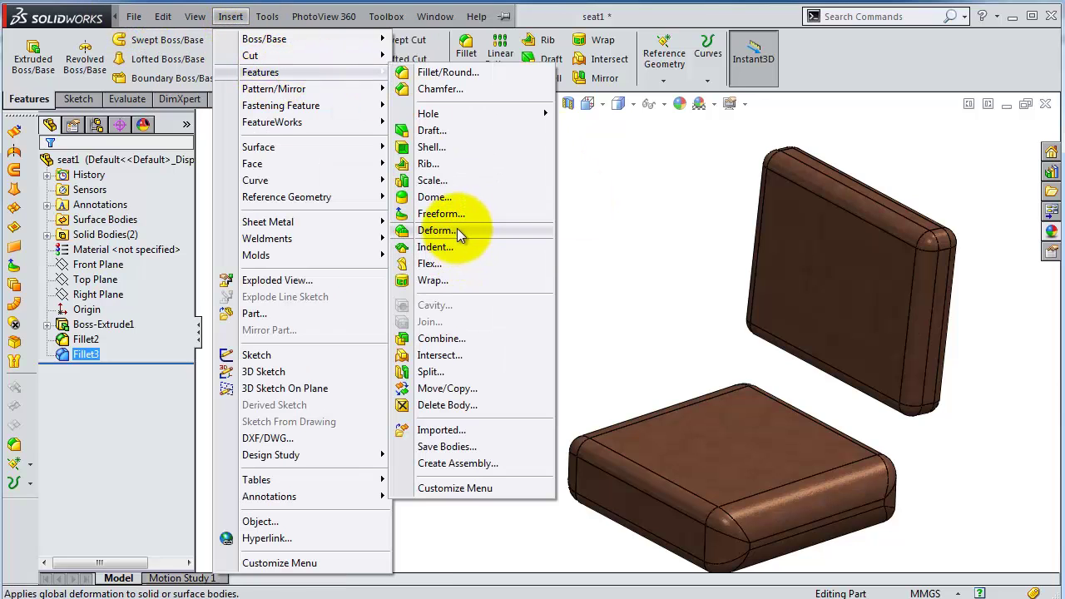
{"action": "left_click", "coordinate": [453, 198]}
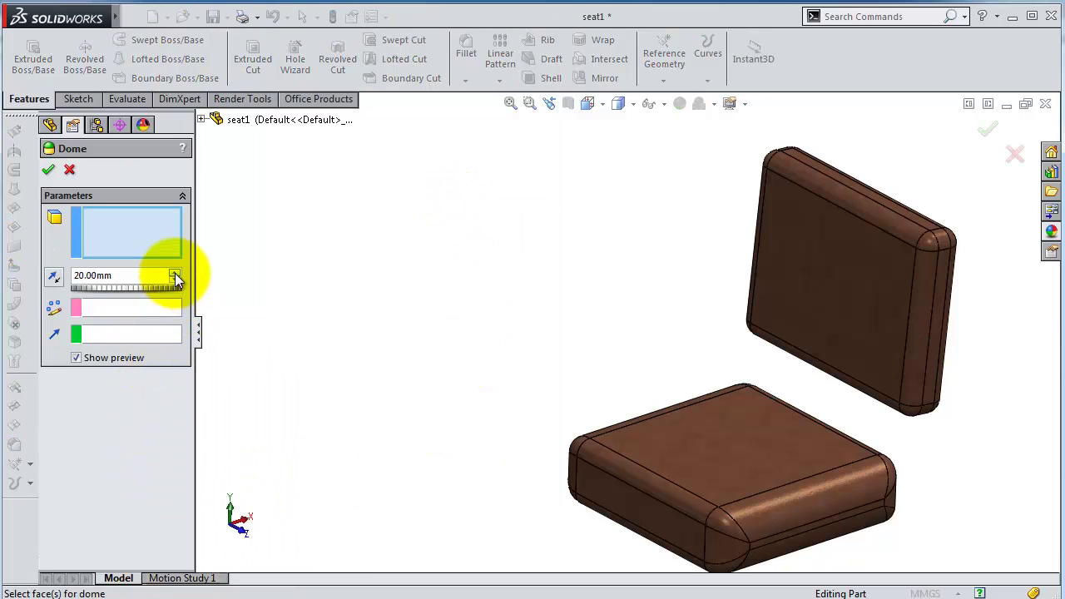
{"action": "left_click", "coordinate": [661, 431]}
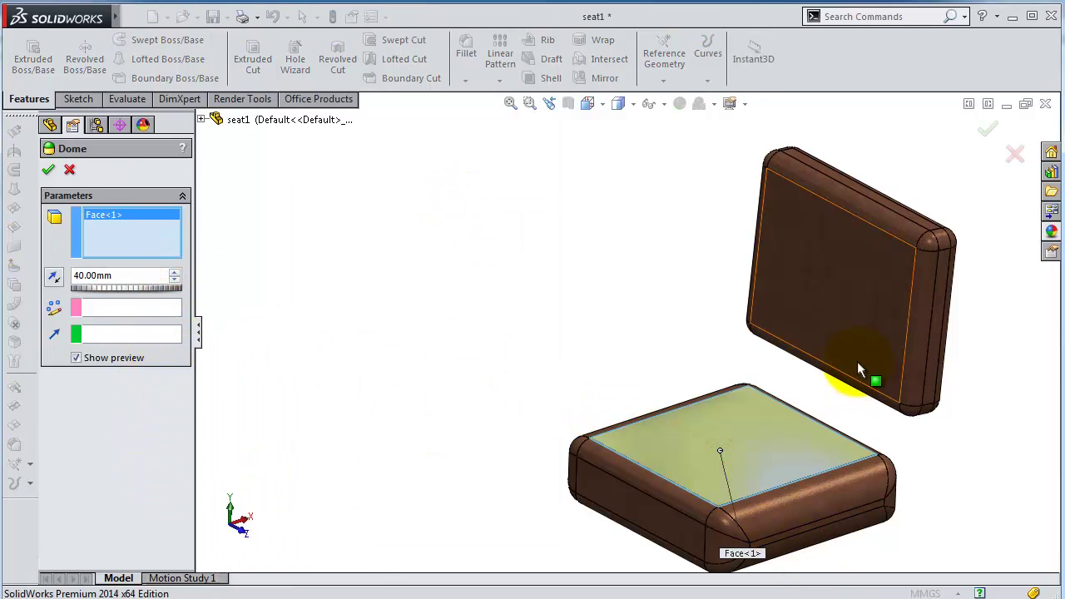
{"action": "left_click", "coordinate": [52, 281]}
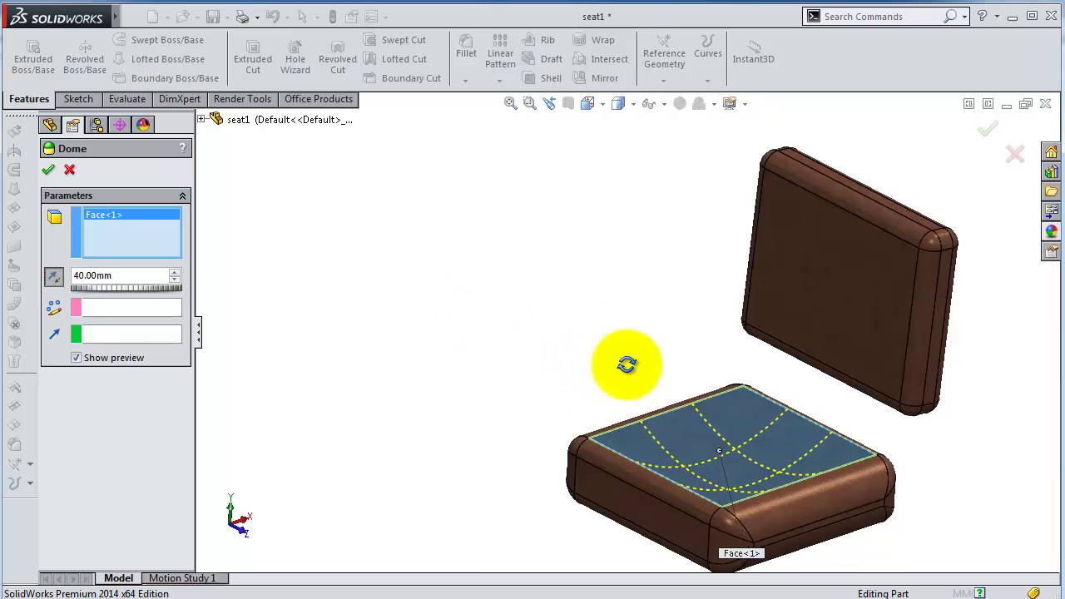
{"action": "mouse_move", "coordinate": [625, 361]}
{"action": "middle_mouse_down"}
{"action": "mouse_move", "coordinate": [611, 347]}
{"action": "mouse_move", "coordinate": [678, 508]}
{"action": "middle_mouse_up"}
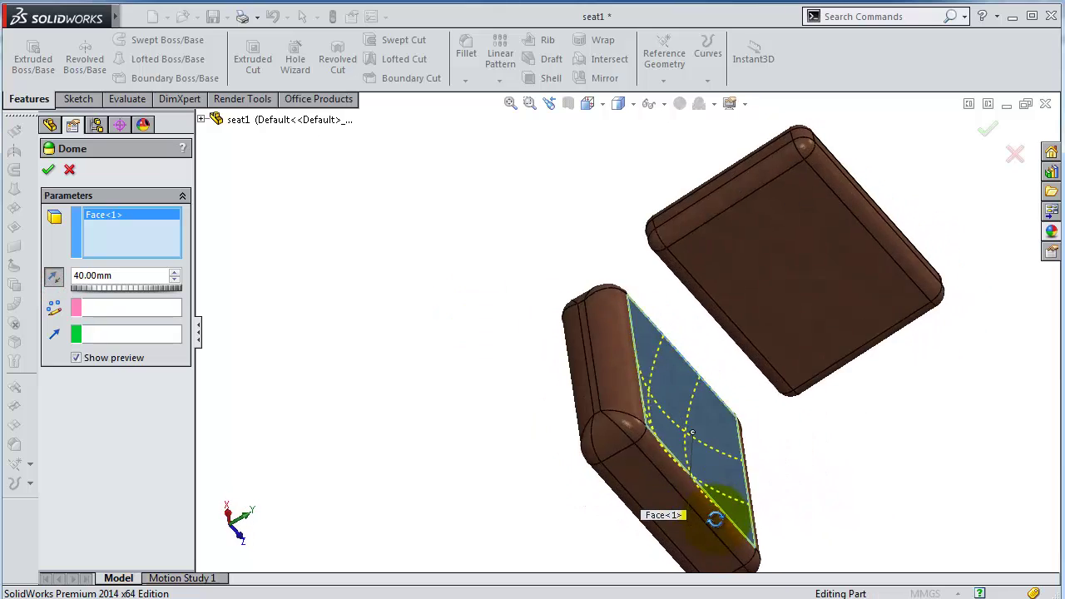
{"action": "left_click", "coordinate": [177, 275]}
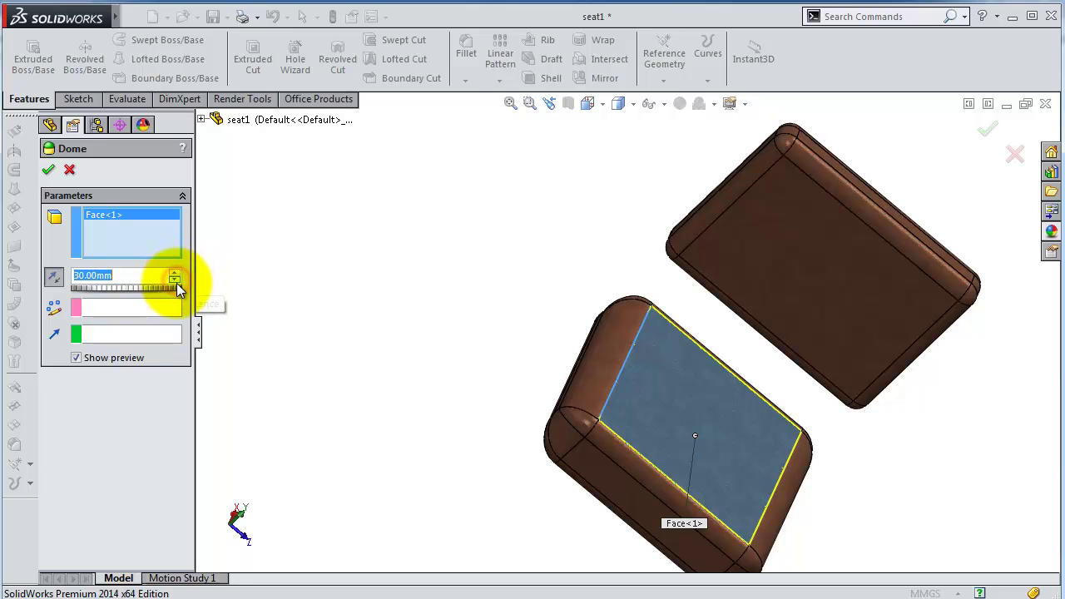
{"action": "mouse_move", "coordinate": [392, 292]}
{"action": "middle_mouse_down"}
{"action": "mouse_move", "coordinate": [369, 191]}
{"action": "mouse_move", "coordinate": [378, 218]}
{"action": "middle_mouse_up"}
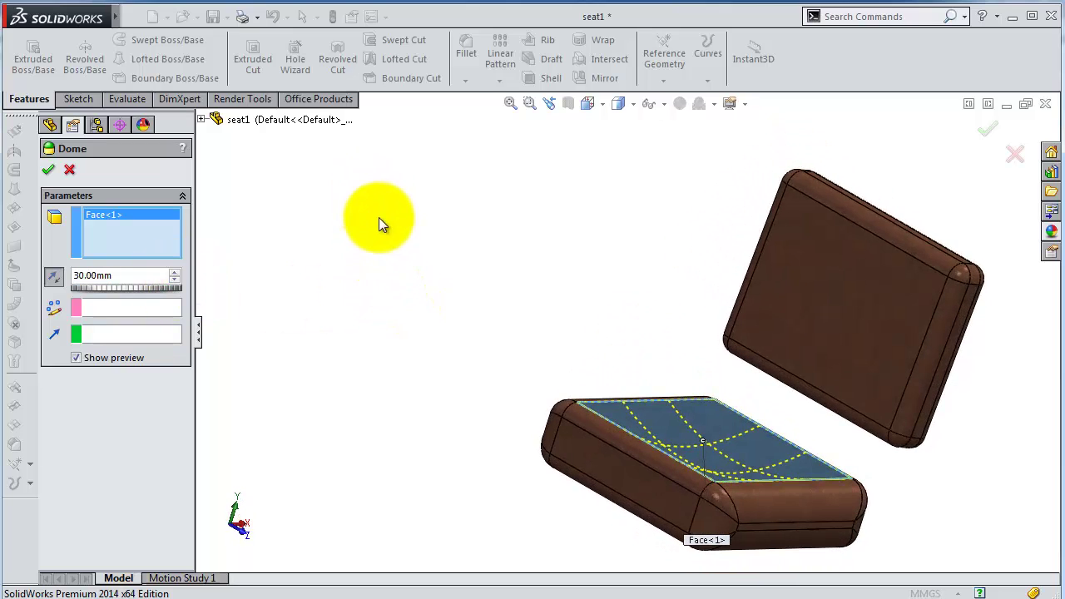
{"action": "left_click", "coordinate": [50, 166]}
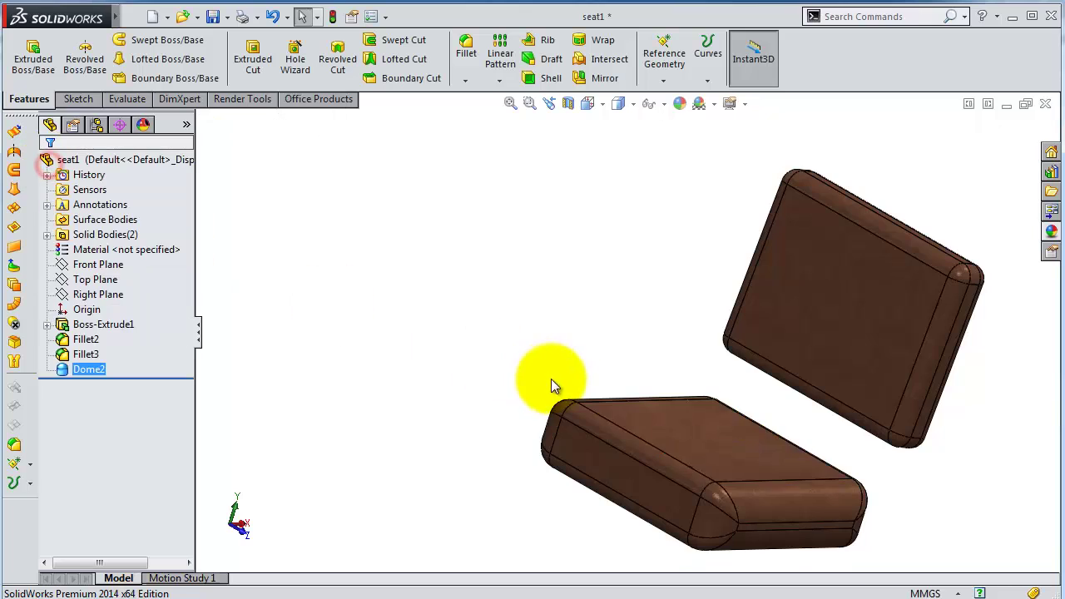
{"action": "mouse_move", "coordinate": [594, 414]}
{"action": "middle_mouse_down"}
{"action": "mouse_move", "coordinate": [566, 485]}
{"action": "mouse_move", "coordinate": [544, 411]}
{"action": "mouse_move", "coordinate": [585, 364]}
{"action": "mouse_move", "coordinate": [624, 352]}
{"action": "middle_mouse_up"}
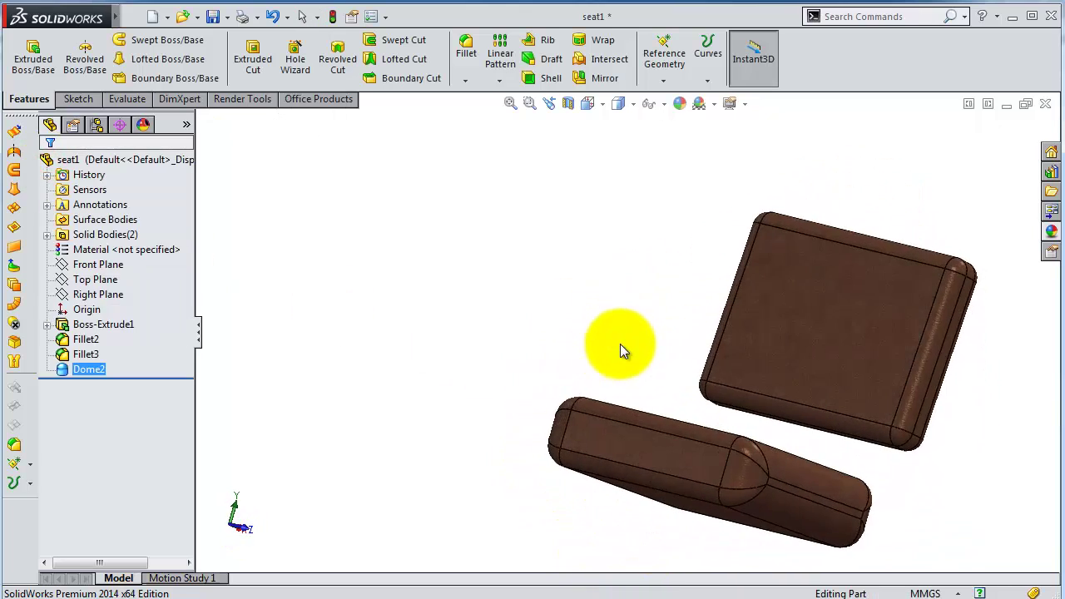
Add a reversed 20 mm Dome to the backrest's front face
{"action": "left_click", "coordinate": [230, 17]}
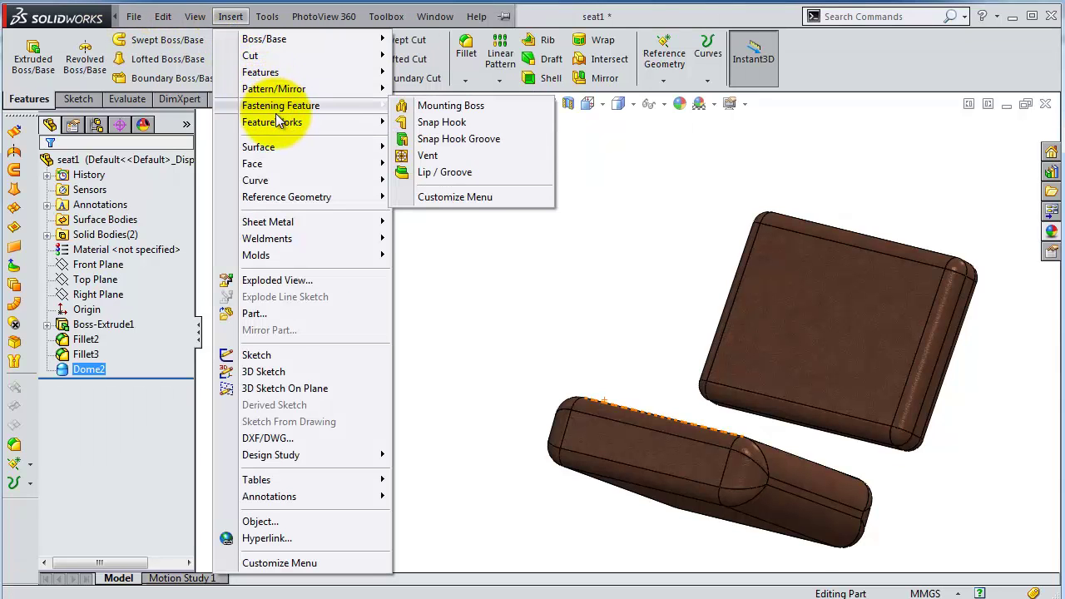
{"action": "mouse_move", "coordinate": [260, 72]}
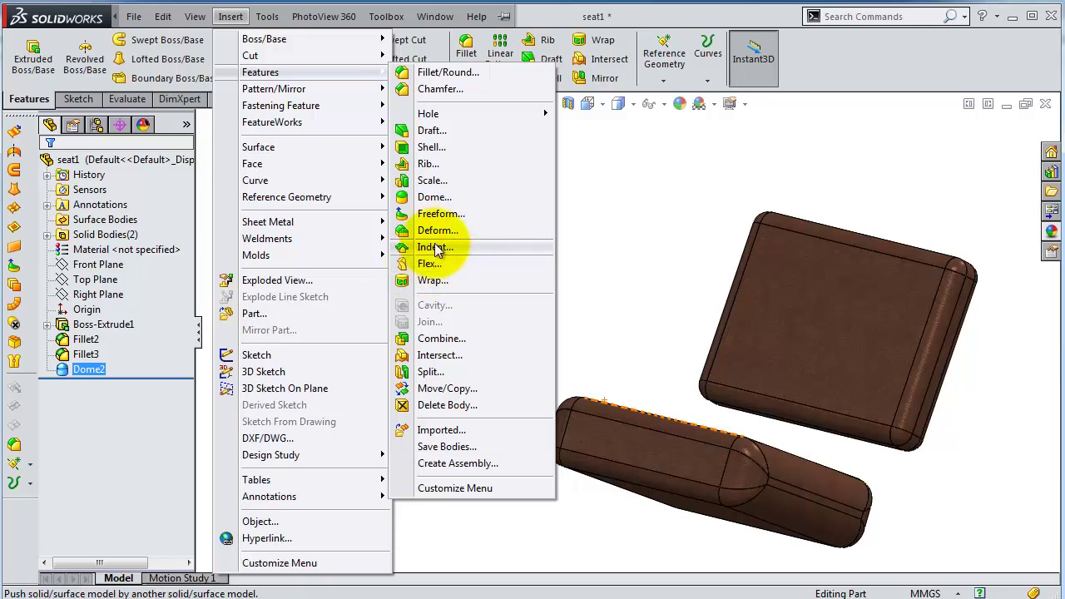
{"action": "left_click", "coordinate": [446, 197]}
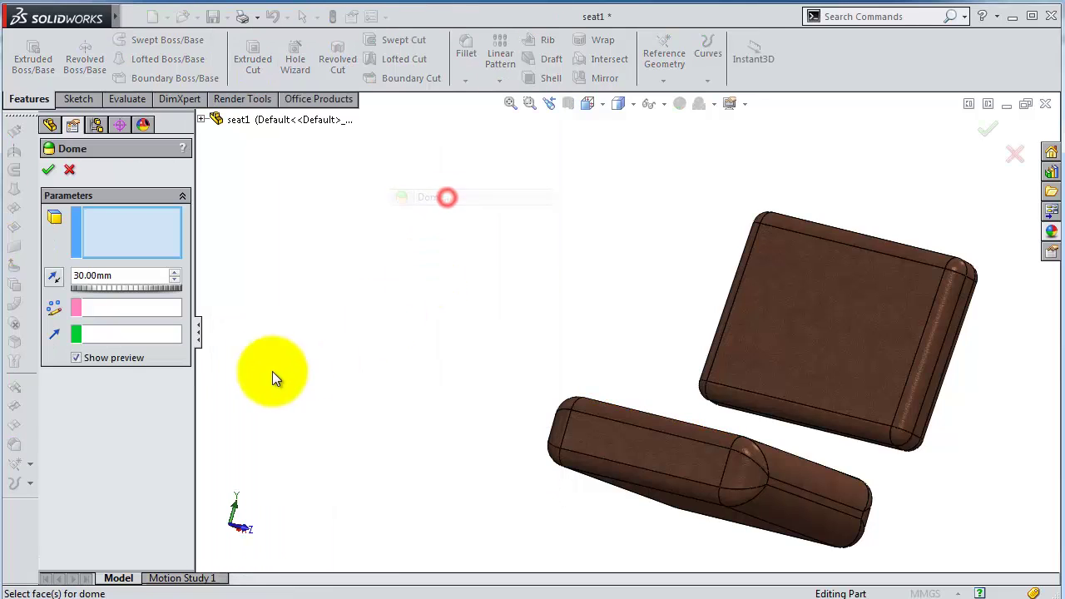
{"action": "left_click", "coordinate": [176, 281]}
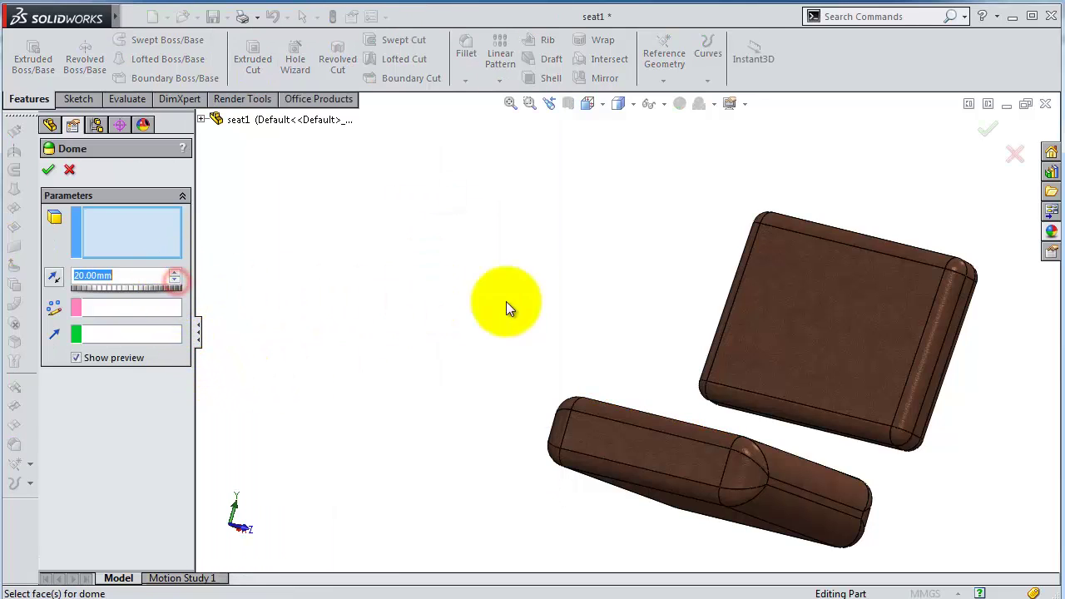
{"action": "left_click", "coordinate": [793, 339]}
{"action": "middle_click_drag", "start_coordinate": [572, 296], "coordinate": [385, 380]}
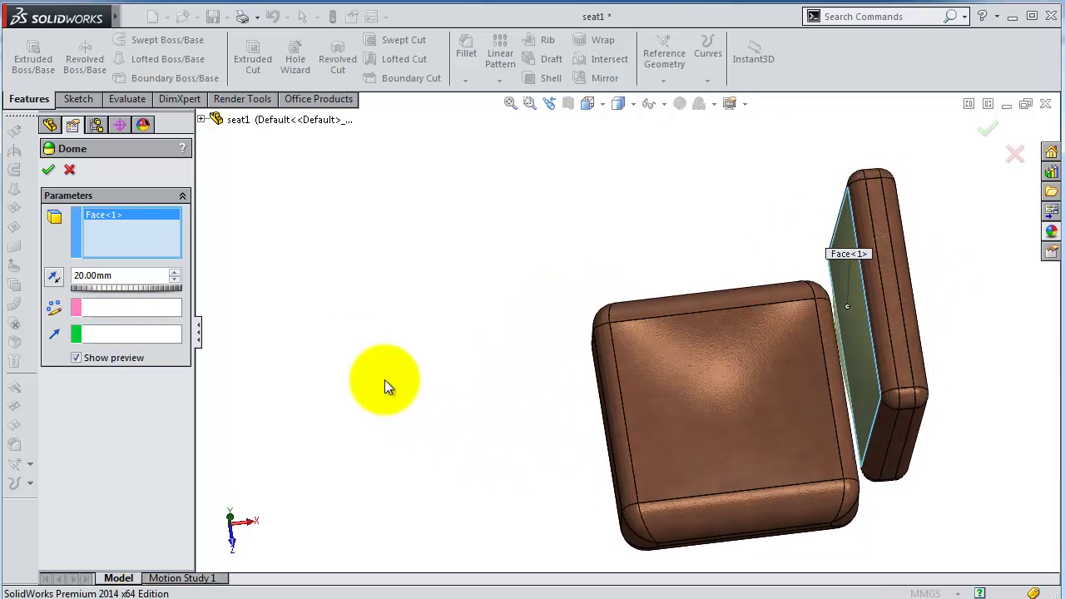
{"action": "left_click", "coordinate": [61, 283]}
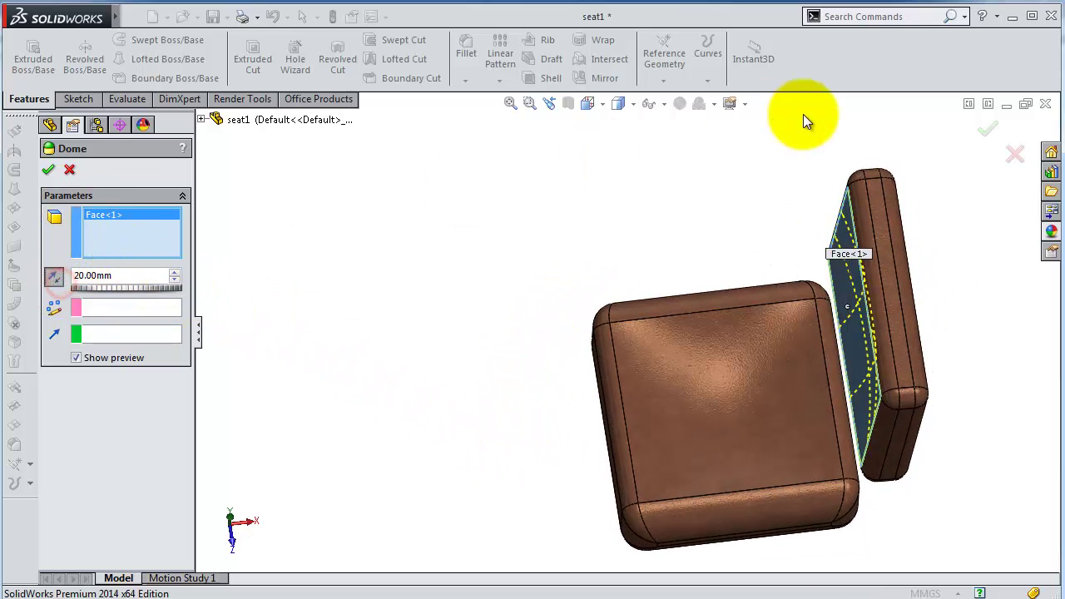
{"action": "left_click", "coordinate": [982, 127]}
{"action": "mouse_move", "coordinate": [805, 347]}
{"action": "middle_mouse_down"}
{"action": "mouse_move", "coordinate": [815, 197]}
{"action": "mouse_move", "coordinate": [924, 183]}
{"action": "mouse_move", "coordinate": [952, 257]}
{"action": "mouse_move", "coordinate": [906, 274]}
{"action": "mouse_move", "coordinate": [934, 352]}
{"action": "mouse_move", "coordinate": [903, 283]}
{"action": "middle_mouse_up"}
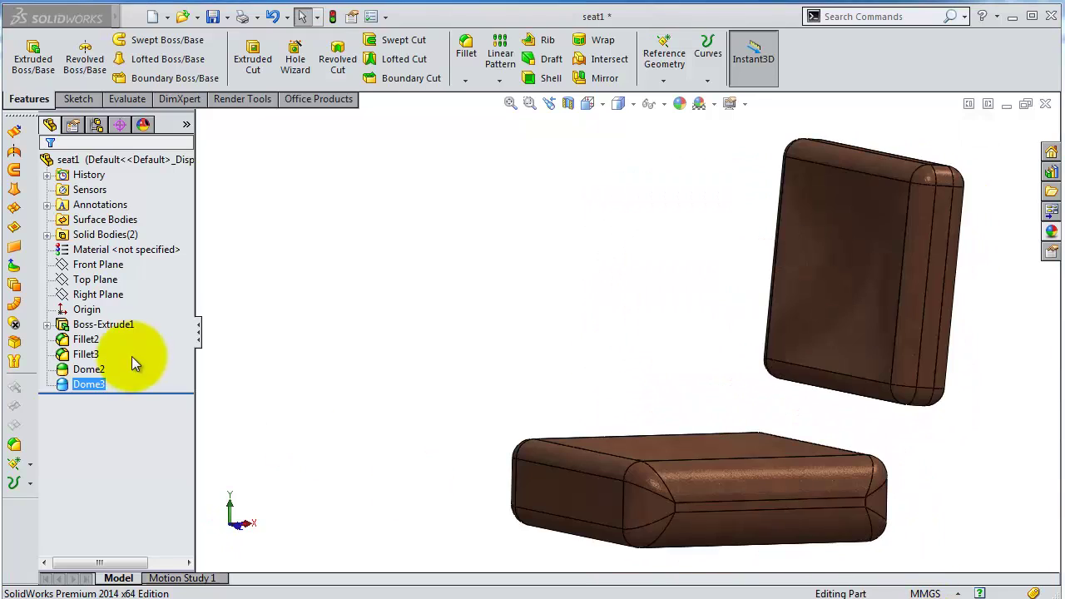
Open a new sketch on the Front Plane and view it Normal To
{"action": "left_click", "coordinate": [104, 251]}
{"action": "left_click", "coordinate": [115, 265]}
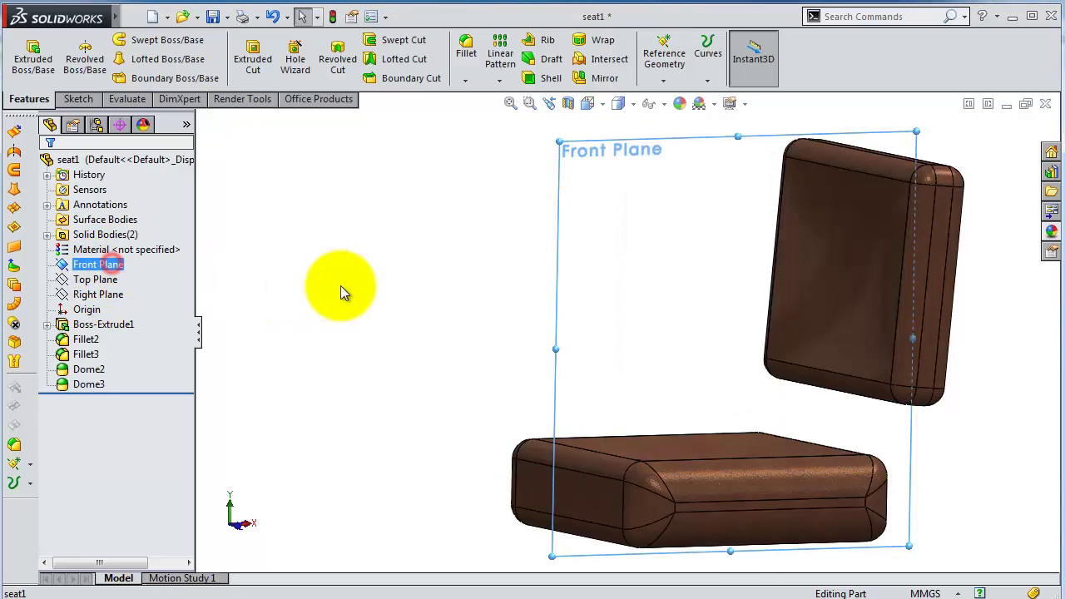
{"action": "middle_click_drag", "start_coordinate": [344, 291], "coordinate": [368, 344]}
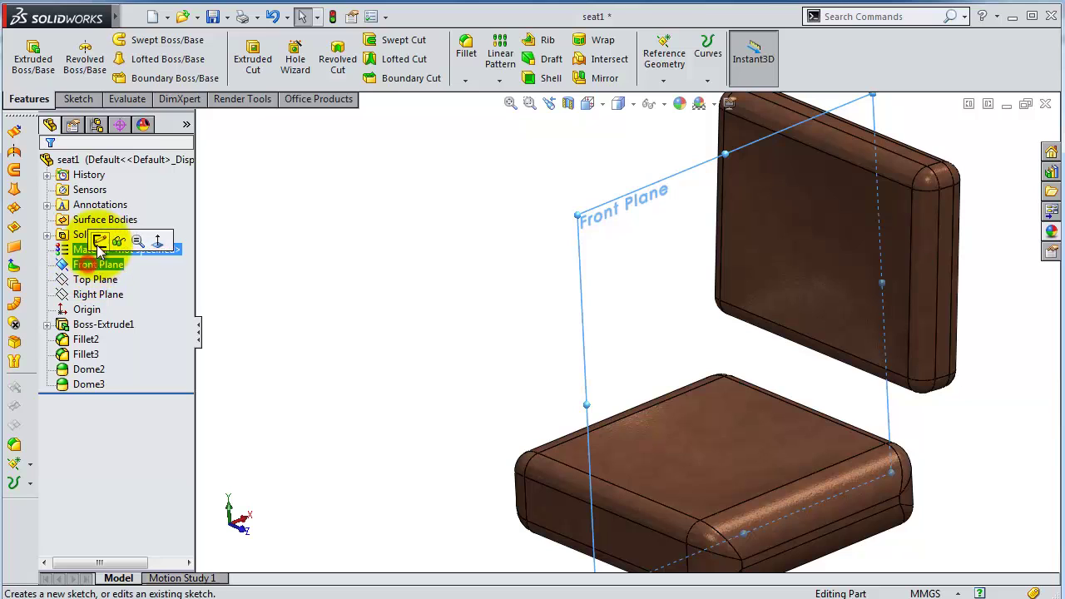
{"action": "left_click", "coordinate": [146, 238]}
{"action": "left_click", "coordinate": [679, 62]}
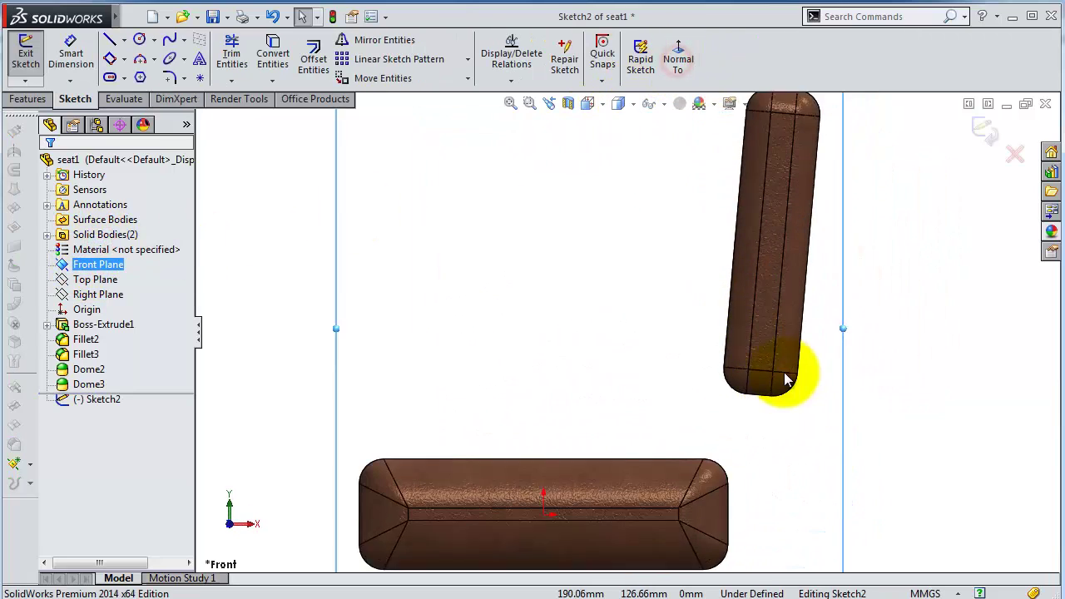
Begin a spline at the backrest's bottom edge
{"action": "left_click", "coordinate": [171, 46]}
{"action": "scroll", "coordinate": [749, 399], "scroll_direction": "down", "scroll_amount": 3}
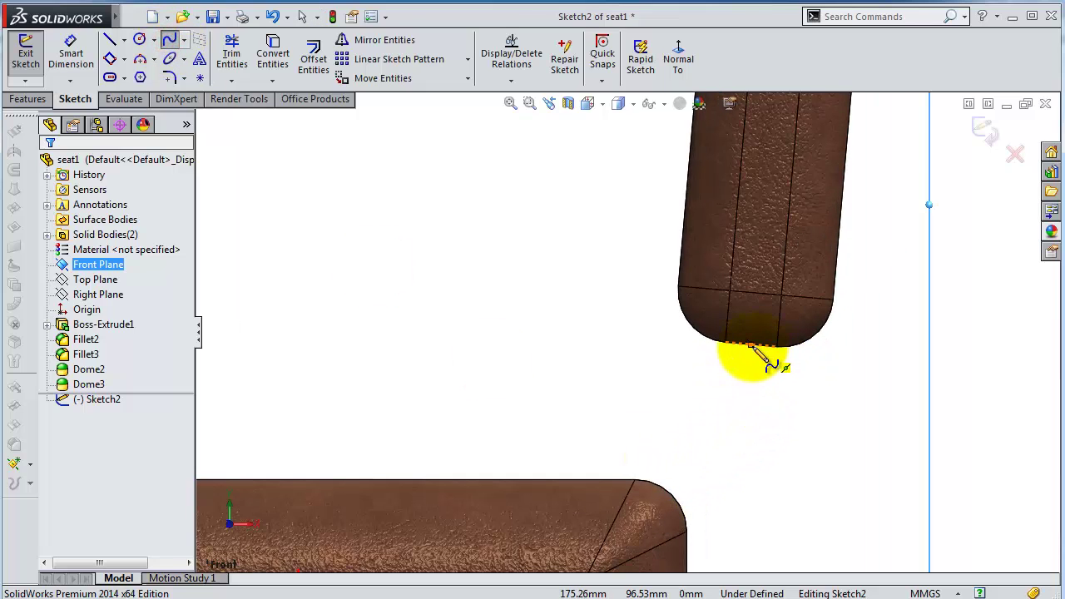
{"action": "left_click", "coordinate": [755, 347]}
{"action": "scroll", "coordinate": [760, 453], "scroll_direction": "down", "scroll_amount": 2}
{"action": "scroll", "coordinate": [716, 470], "scroll_direction": "down", "scroll_amount": 2}
Finish the spline at the lower cushion's side and exit the spline tool
{"action": "scroll", "coordinate": [633, 491], "scroll_direction": "down", "scroll_amount": 2}
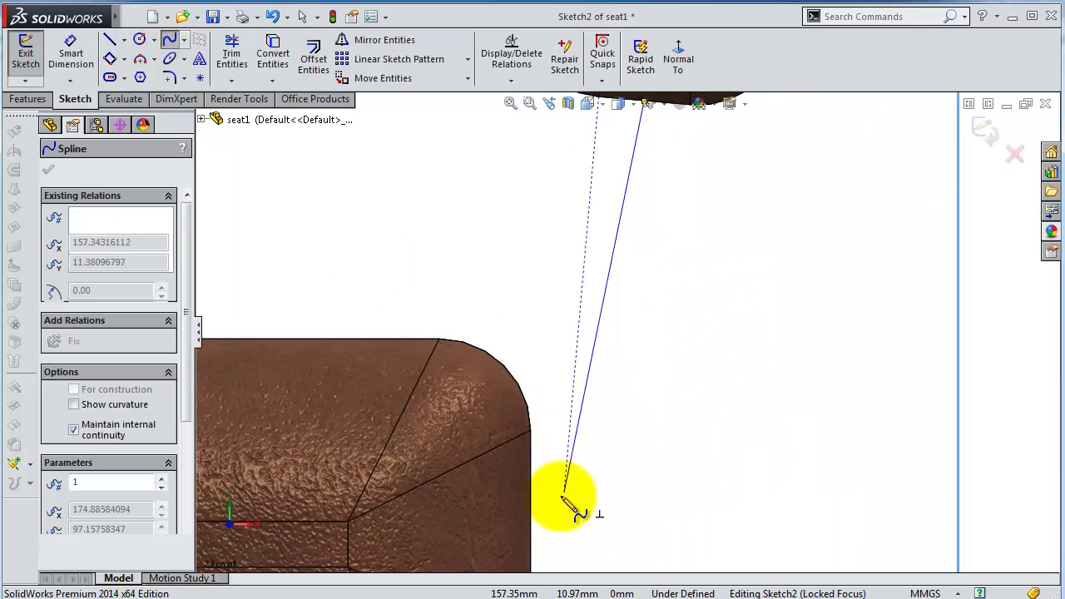
{"action": "double_click", "coordinate": [564, 497]}
{"action": "scroll", "coordinate": [566, 508], "scroll_direction": "up", "scroll_amount": 1}
{"action": "scroll", "coordinate": [571, 479], "scroll_direction": "up", "scroll_amount": 2}
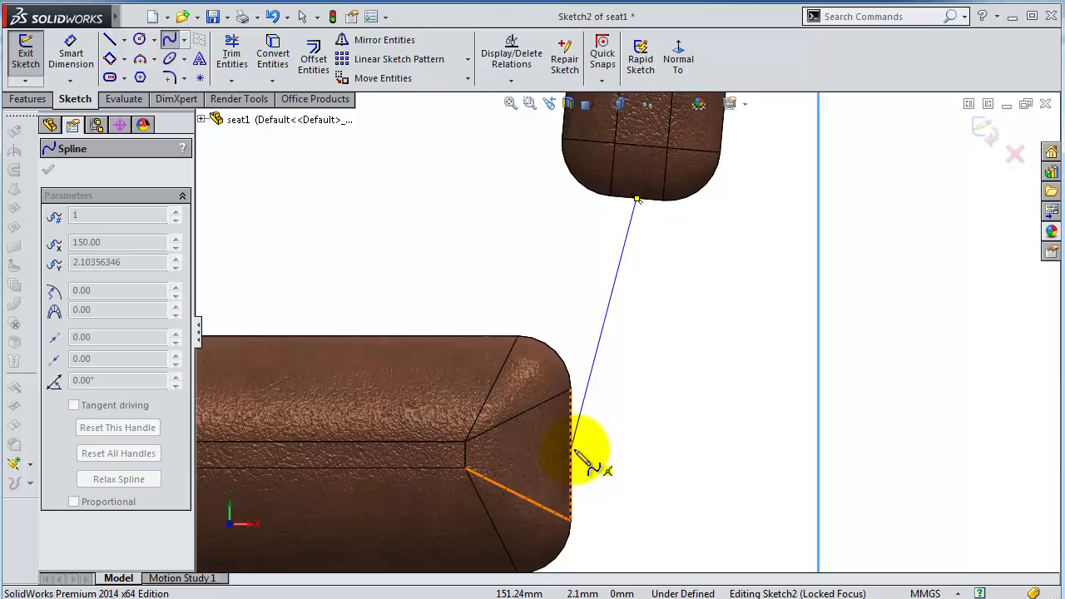
{"action": "key", "text": "Escape"}
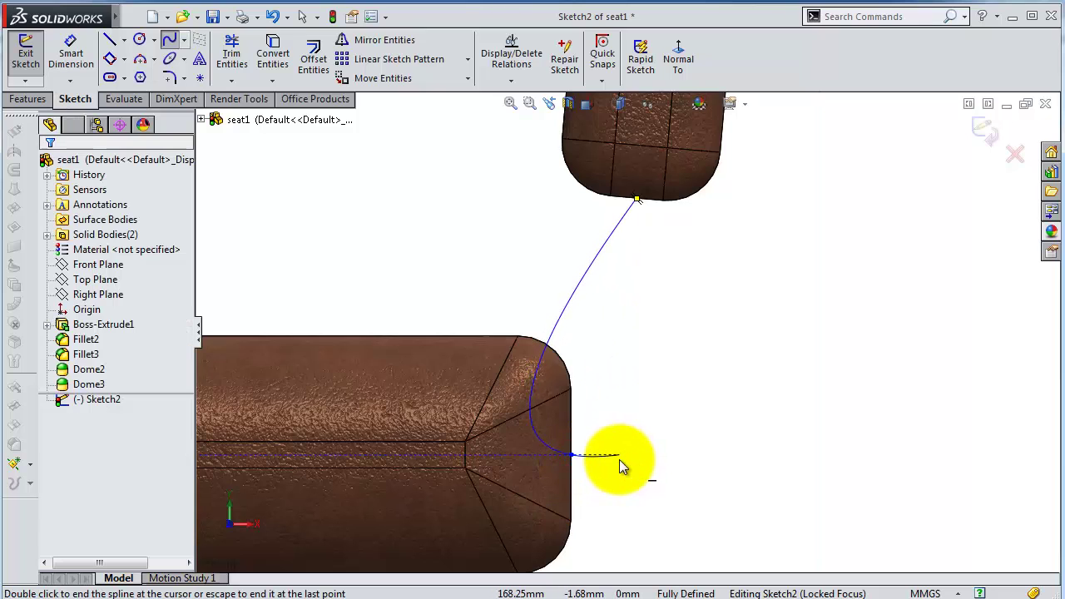
Add a Horizontal relation to the spline's end point at the lower cushion
{"action": "left_click", "coordinate": [631, 235]}
{"action": "scroll", "coordinate": [626, 228], "scroll_direction": "down", "scroll_amount": 2}
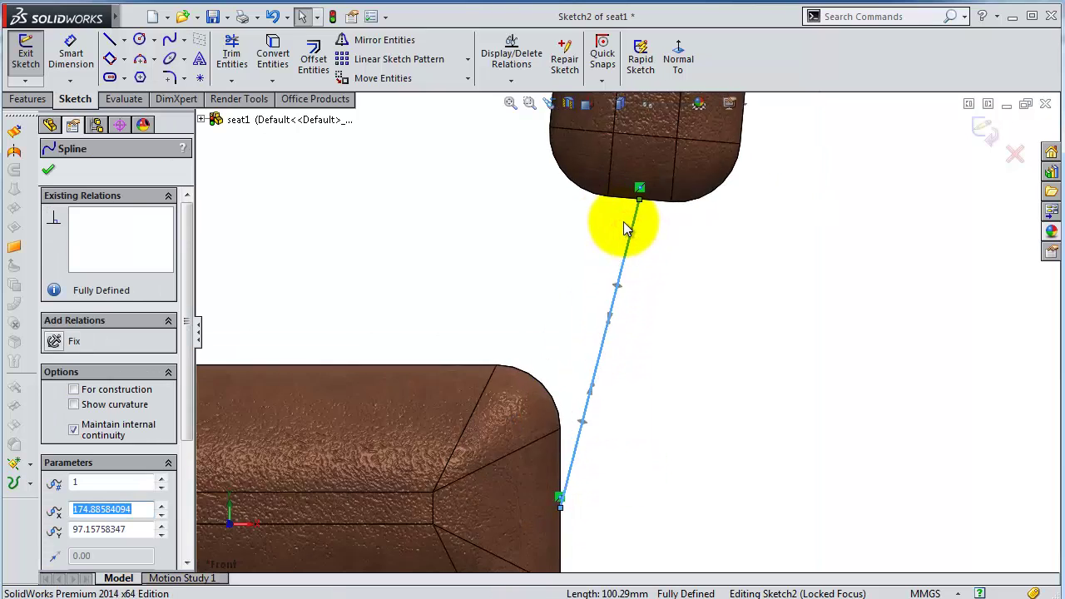
{"action": "scroll", "coordinate": [623, 223], "scroll_direction": "down", "scroll_amount": 1}
{"action": "scroll", "coordinate": [595, 483], "scroll_direction": "up", "scroll_amount": 1}
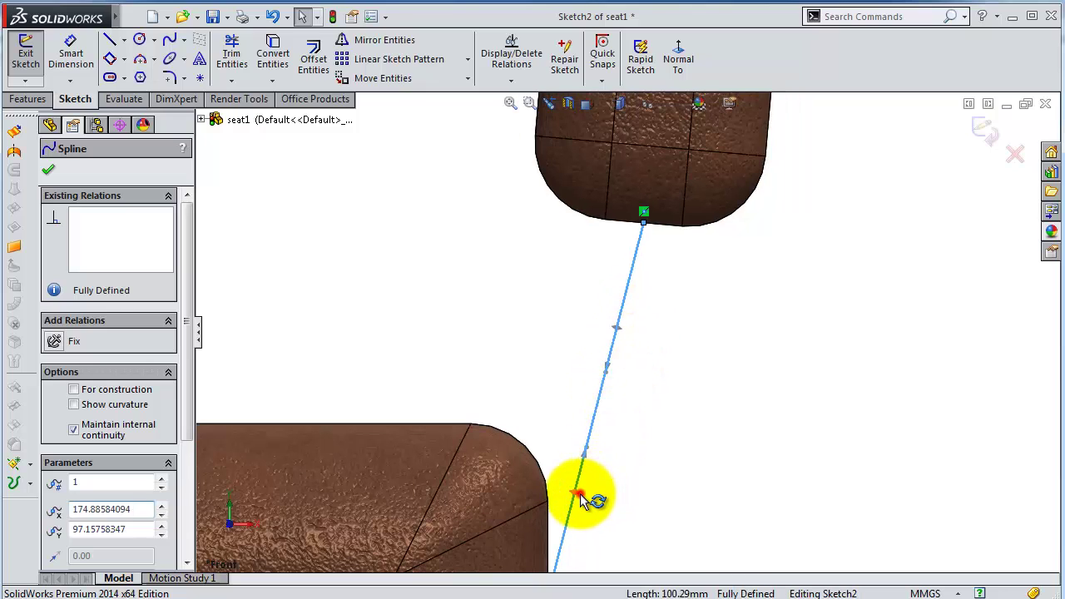
{"action": "left_click", "coordinate": [578, 494]}
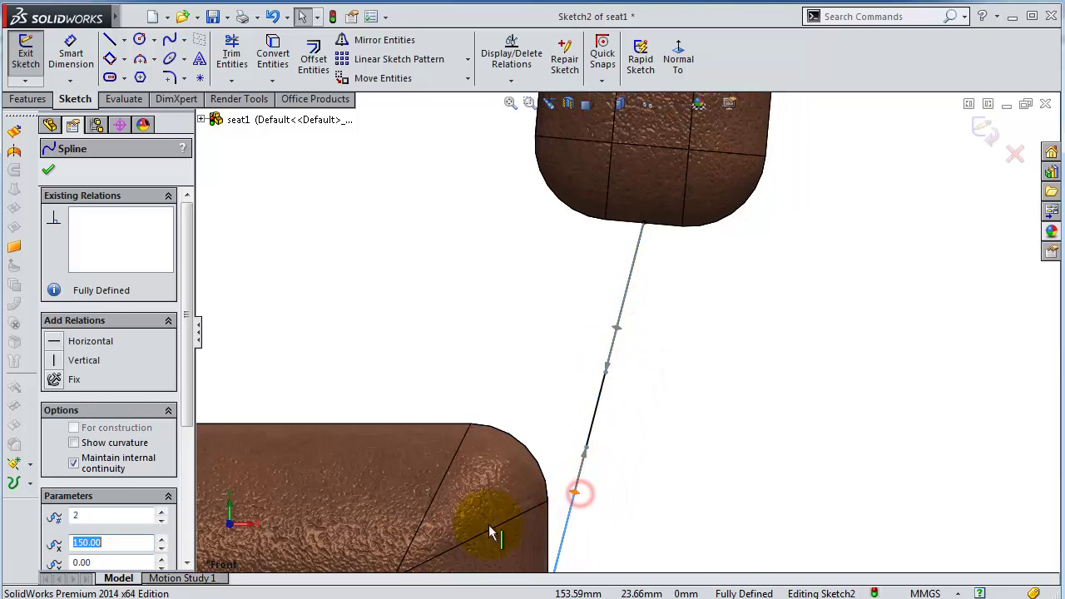
{"action": "left_click", "coordinate": [62, 344]}
Shorten the spline's end tangent handle to tighten the bend near the seat
{"action": "scroll", "coordinate": [543, 423], "scroll_direction": "up", "scroll_amount": 1}
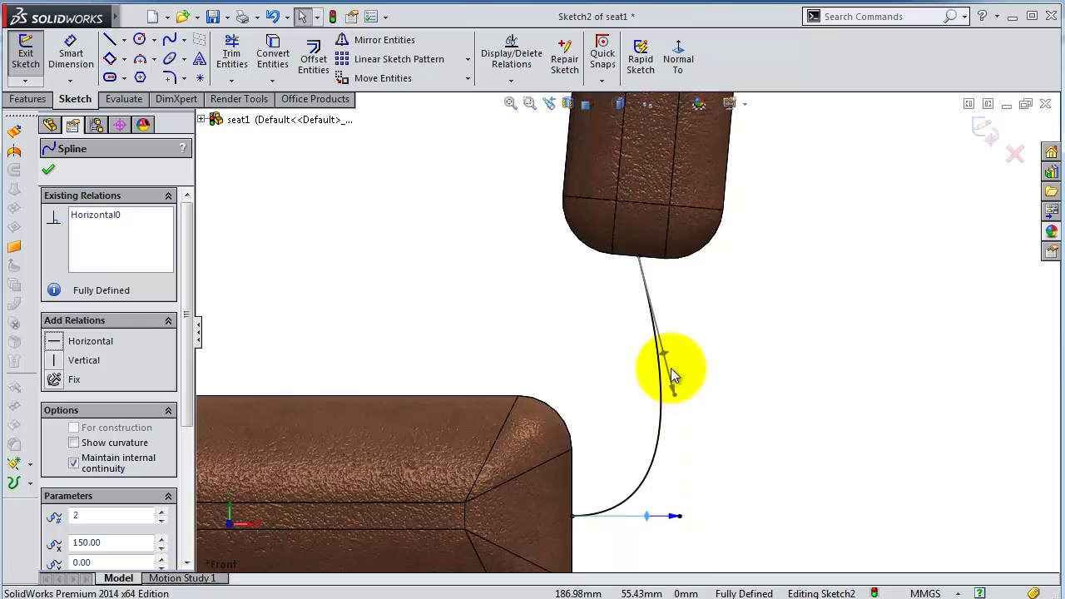
{"action": "left_click_drag", "start_coordinate": [673, 517], "coordinate": [634, 519]}
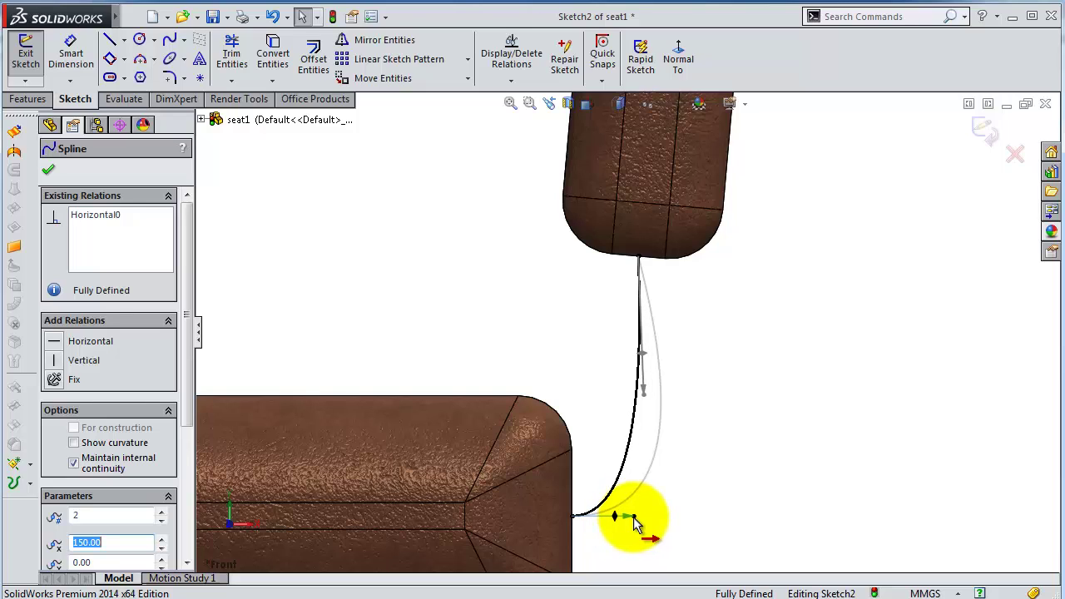
{"action": "left_click_drag", "start_coordinate": [634, 520], "coordinate": [634, 518]}
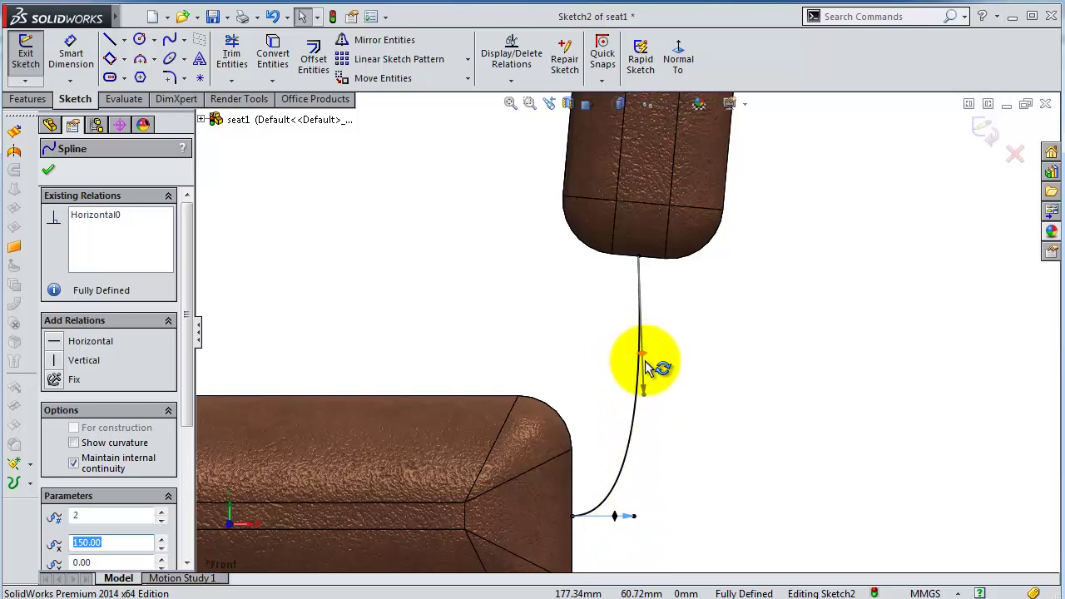
{"action": "left_click", "coordinate": [642, 389]}
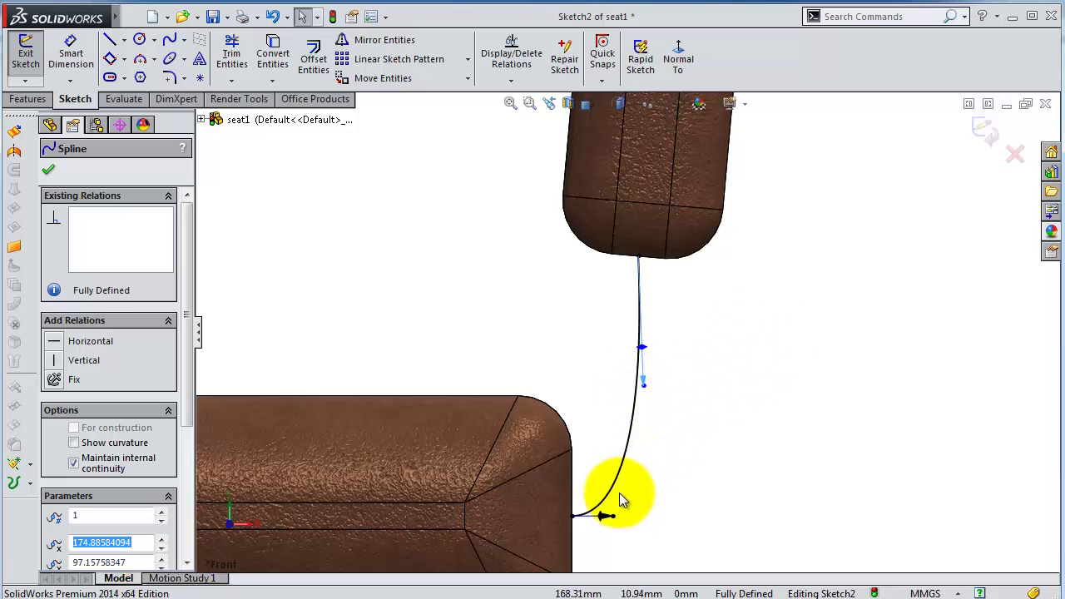
{"action": "left_click", "coordinate": [605, 516]}
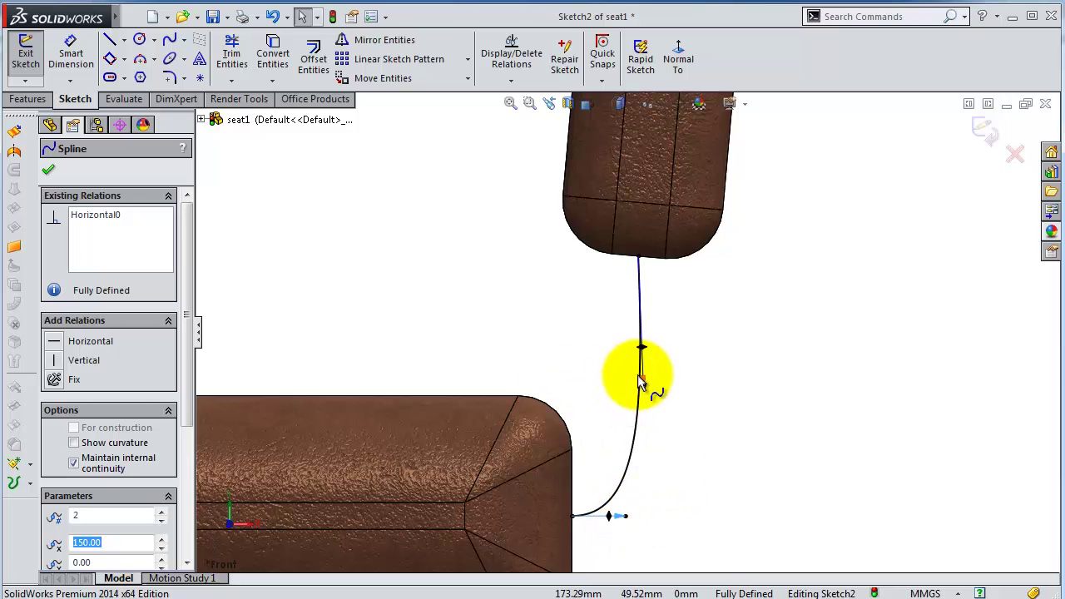
{"action": "left_click_drag", "start_coordinate": [620, 520], "coordinate": [615, 520]}
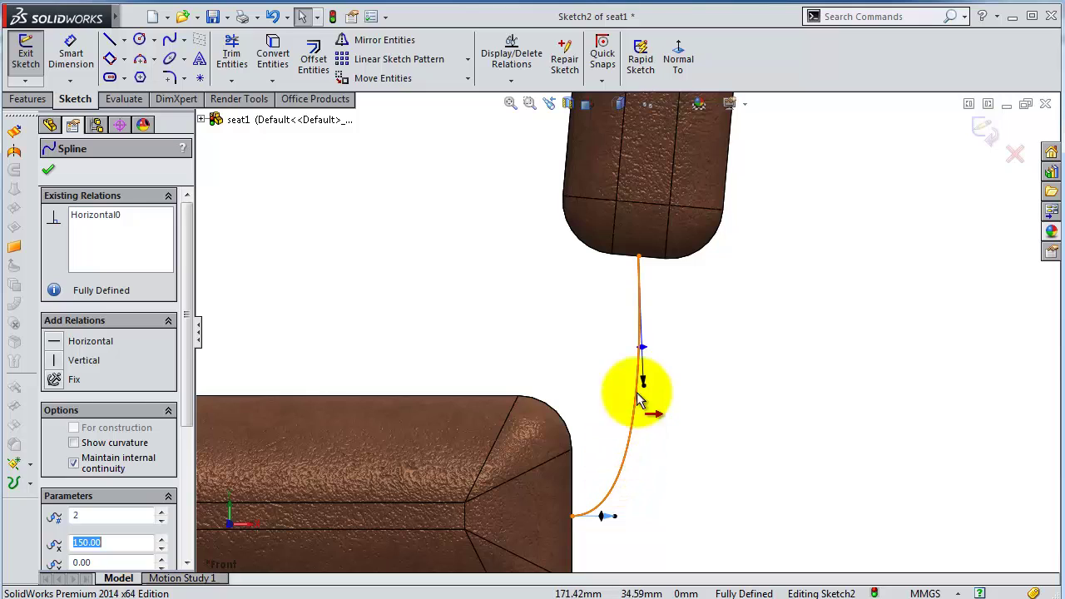
Nudge the spline's middle left and tilt its upper tangent to straighten the top
{"action": "scroll", "coordinate": [673, 331], "scroll_direction": "down", "scroll_amount": 1}
{"action": "scroll", "coordinate": [673, 332], "scroll_direction": "down", "scroll_amount": 1}
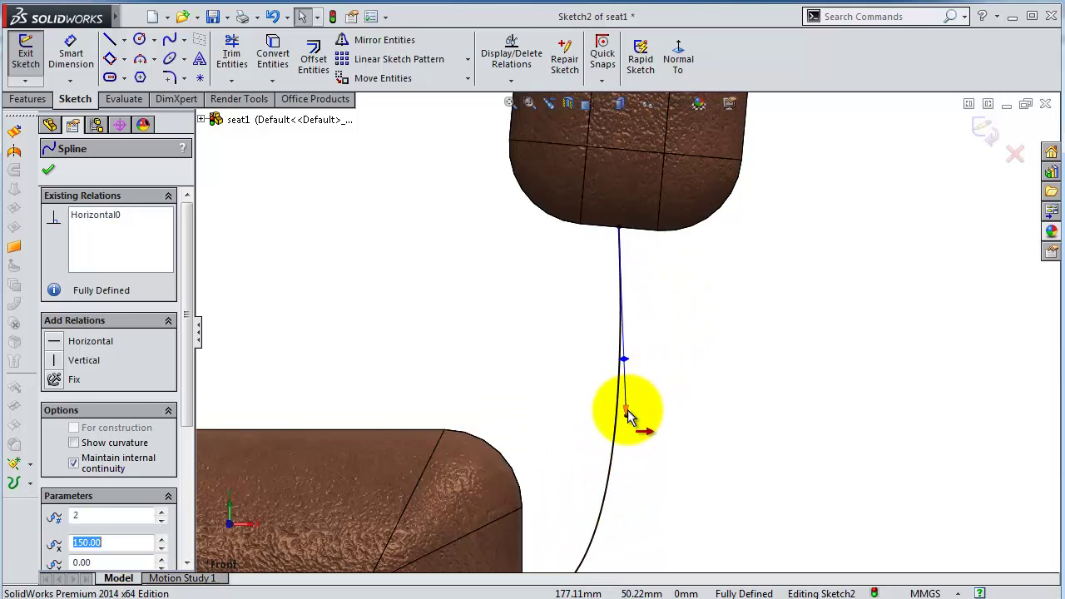
{"action": "left_click_drag", "start_coordinate": [628, 416], "coordinate": [616, 420]}
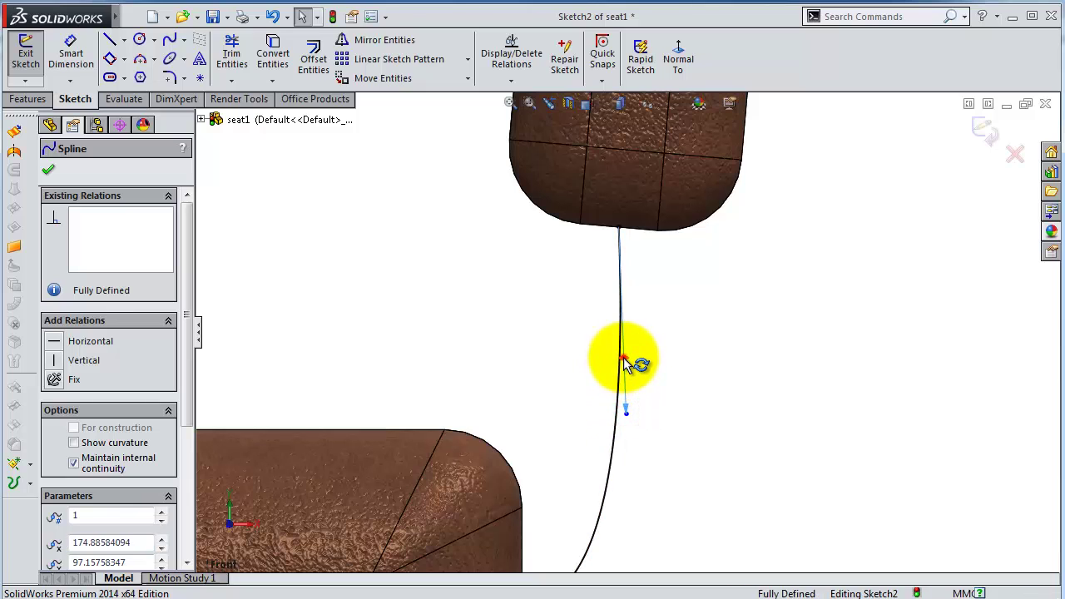
{"action": "mouse_move", "coordinate": [624, 359]}
{"action": "left_mouse_down"}
{"action": "mouse_move", "coordinate": [612, 366]}
{"action": "mouse_move", "coordinate": [622, 370]}
{"action": "left_mouse_up"}
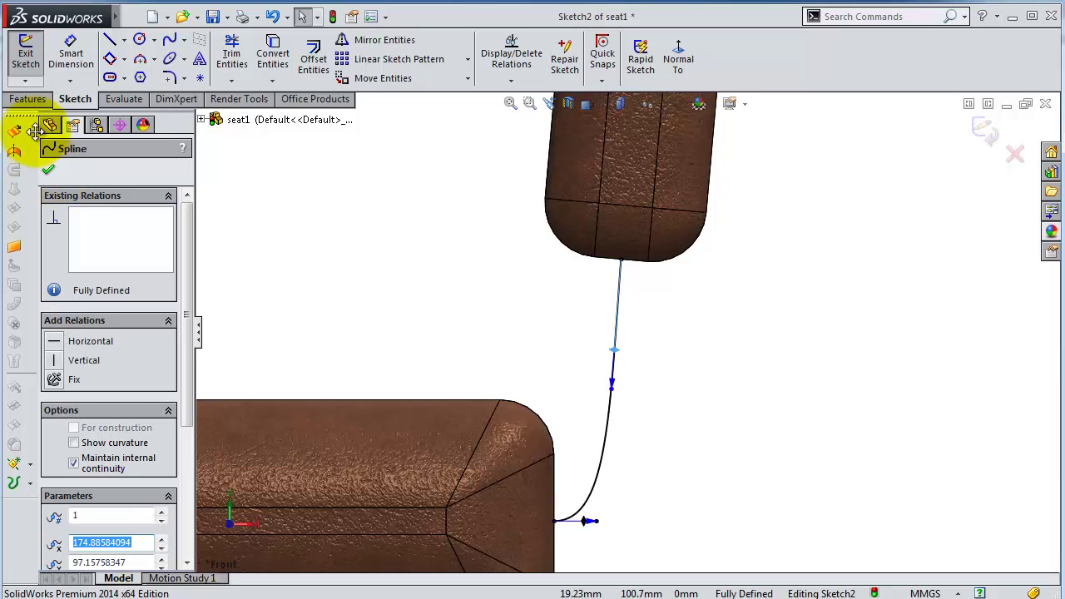
{"action": "left_click", "coordinate": [27, 99]}
{"action": "left_click", "coordinate": [34, 59]}
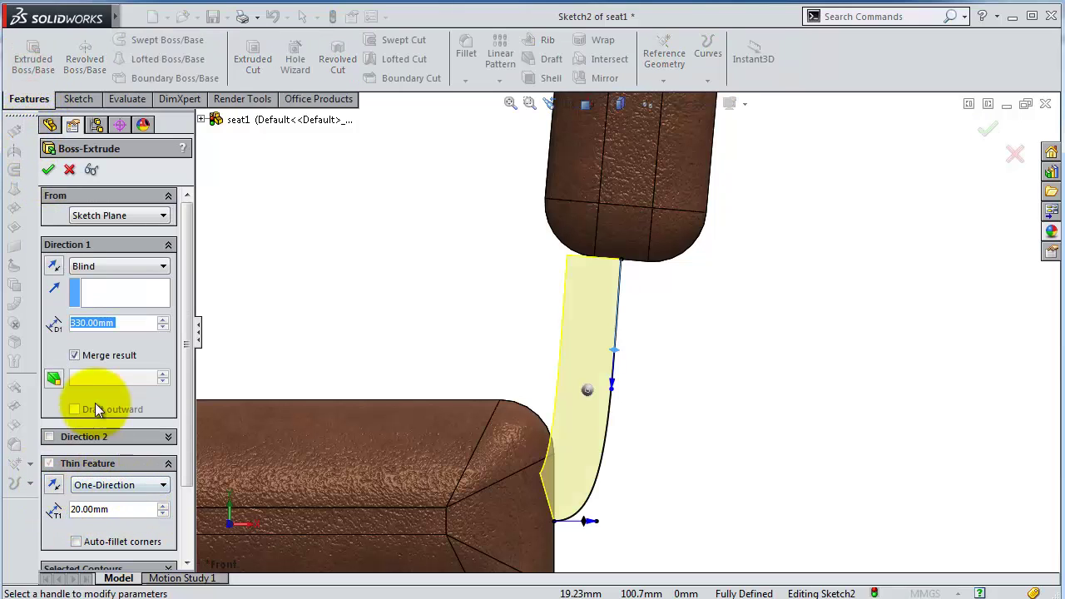
Set the extrusion from the sketch plane to Mid Plane with 50 mm depth
{"action": "left_click_drag", "start_coordinate": [120, 317], "coordinate": [73, 321]}
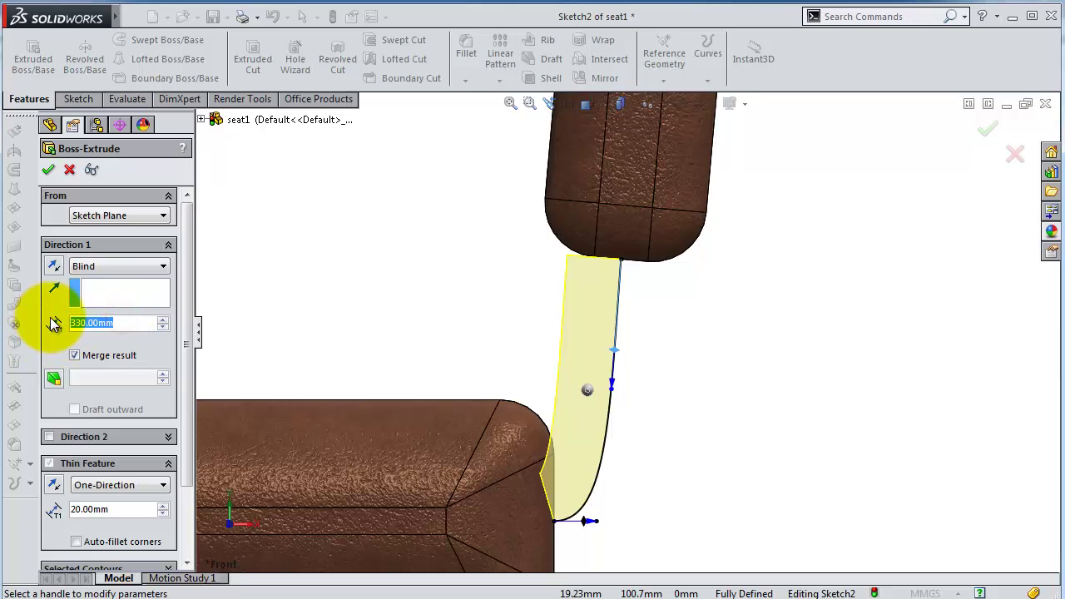
{"action": "type", "text": "50"}
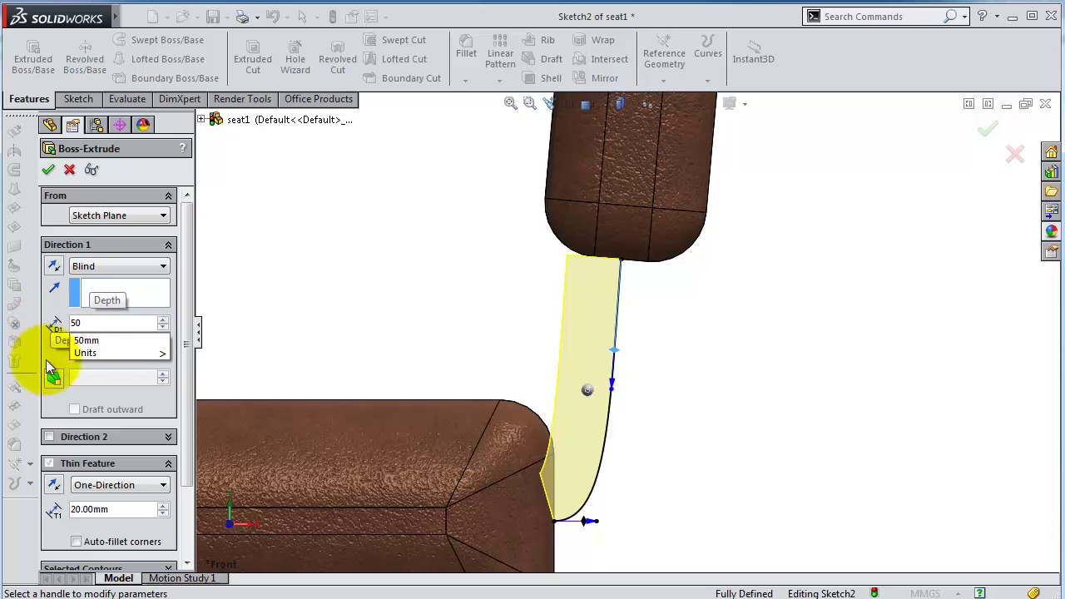
{"action": "left_click", "coordinate": [71, 356]}
{"action": "left_click", "coordinate": [112, 216]}
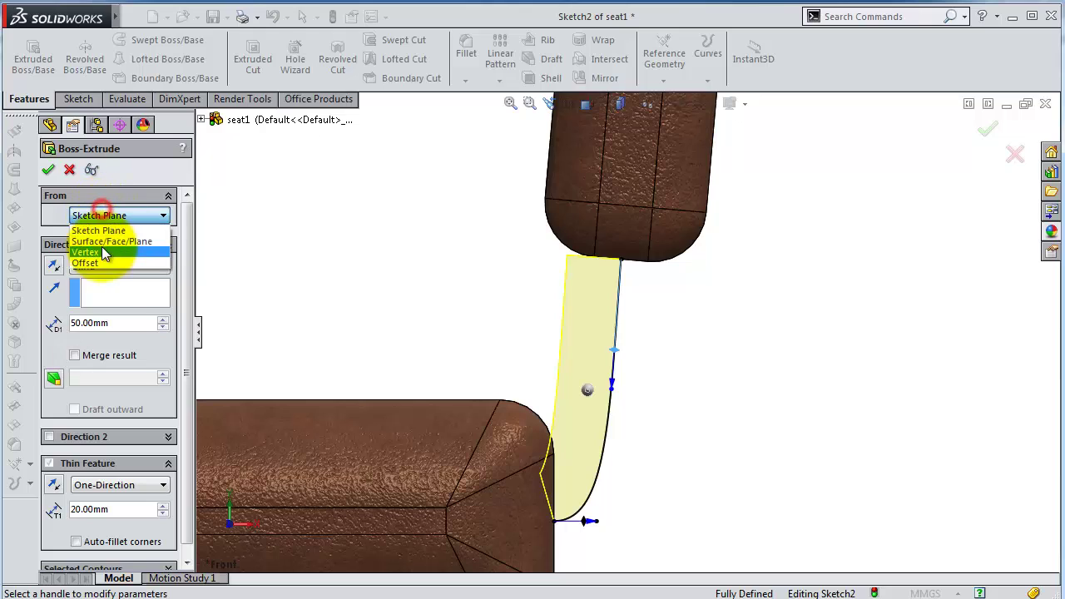
{"action": "left_click", "coordinate": [54, 214]}
{"action": "left_click", "coordinate": [92, 266]}
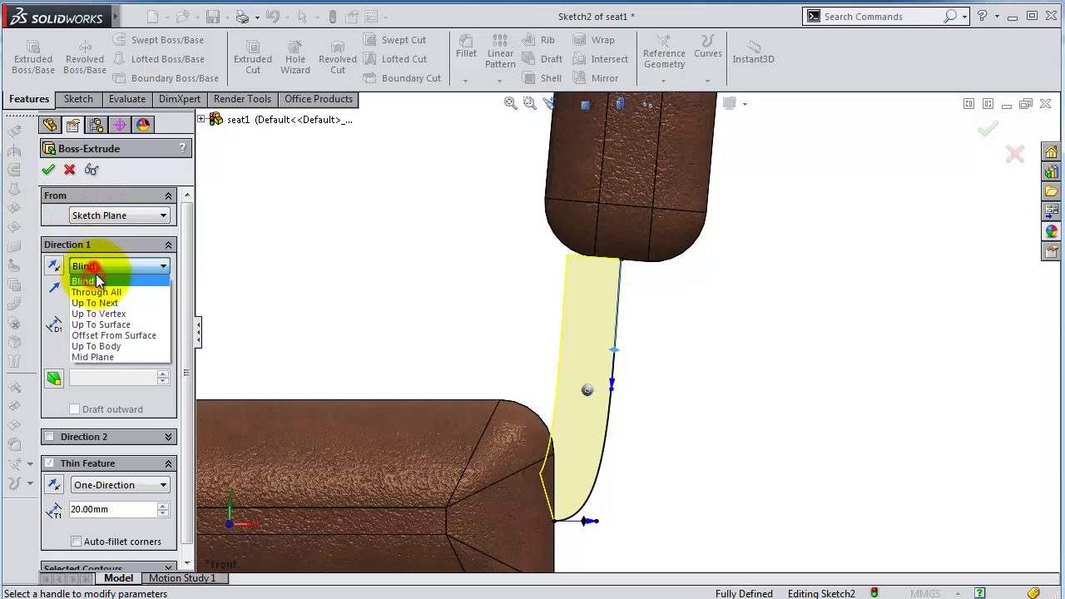
{"action": "left_click", "coordinate": [111, 358]}
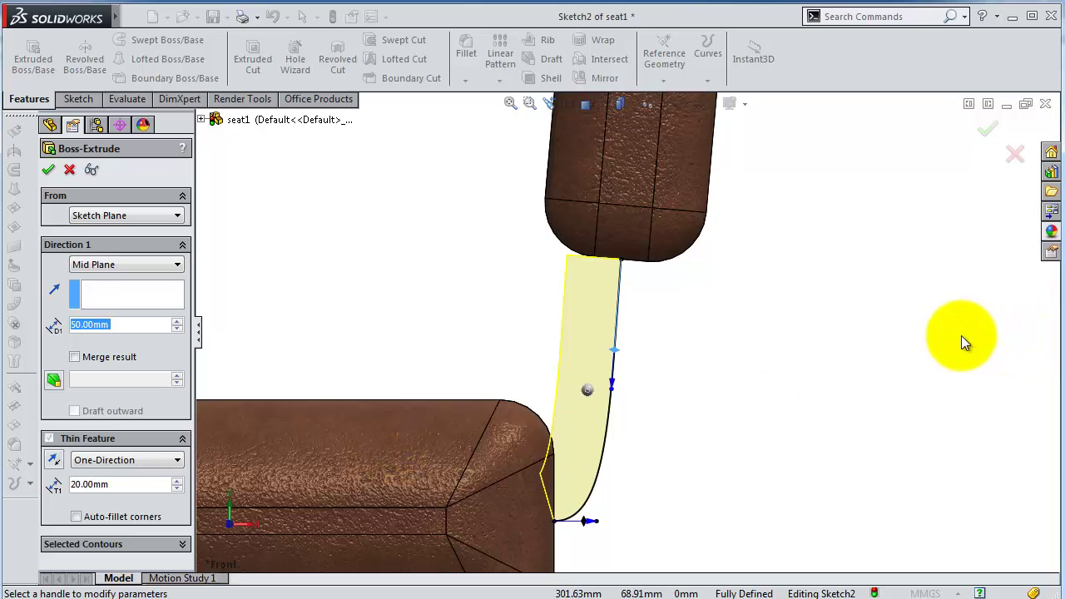
Make it a 20 mm Mid-Plane thin feature and accept the support bar
{"action": "mouse_move", "coordinate": [812, 343]}
{"action": "middle_mouse_down"}
{"action": "mouse_move", "coordinate": [813, 355]}
{"action": "mouse_move", "coordinate": [384, 396]}
{"action": "middle_mouse_up"}
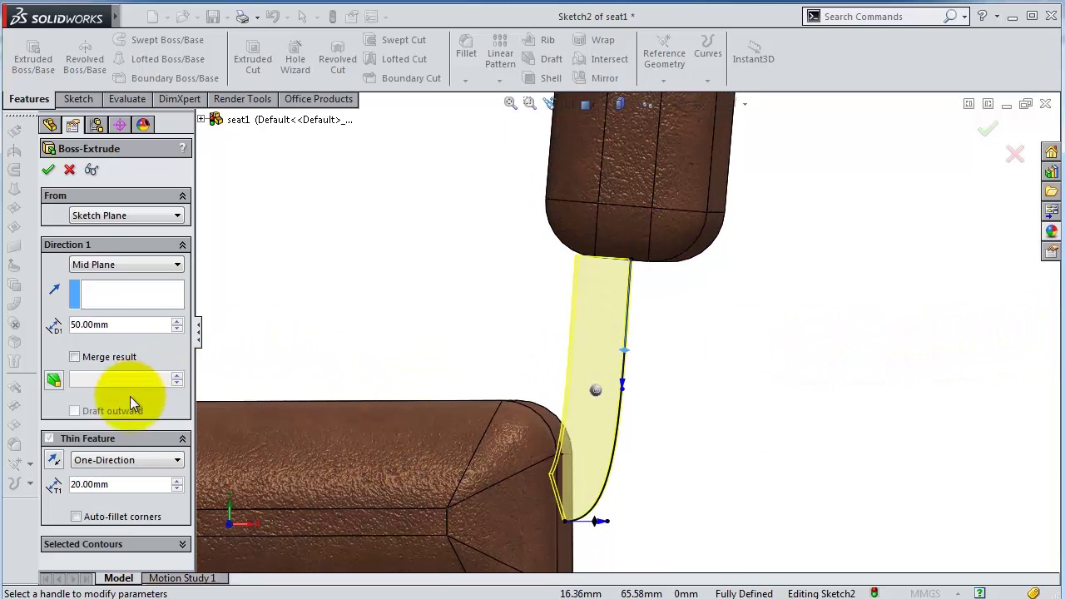
{"action": "left_click", "coordinate": [88, 465]}
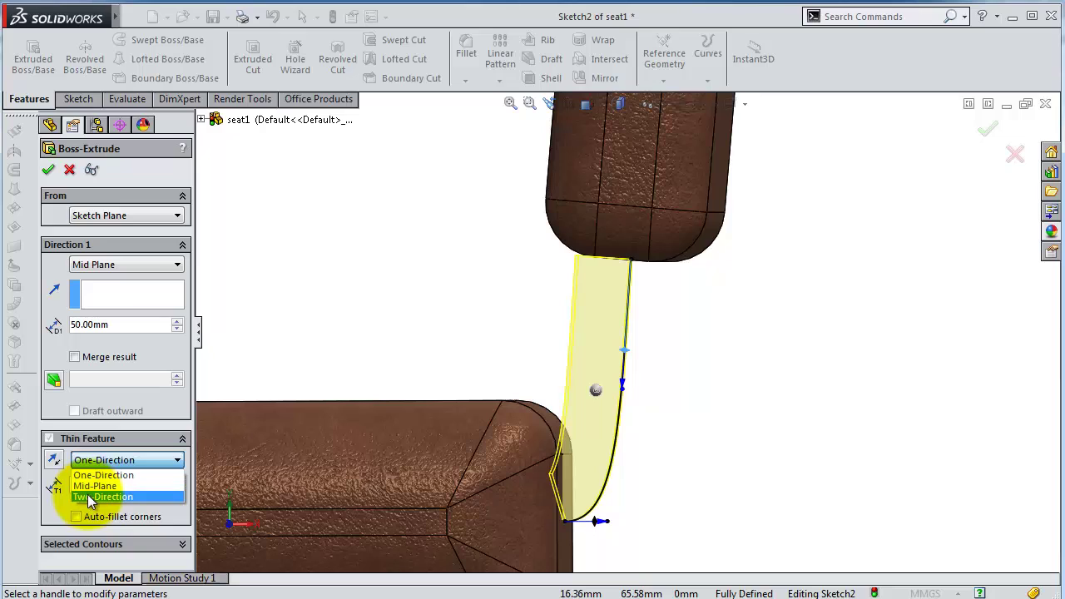
{"action": "left_click", "coordinate": [88, 496]}
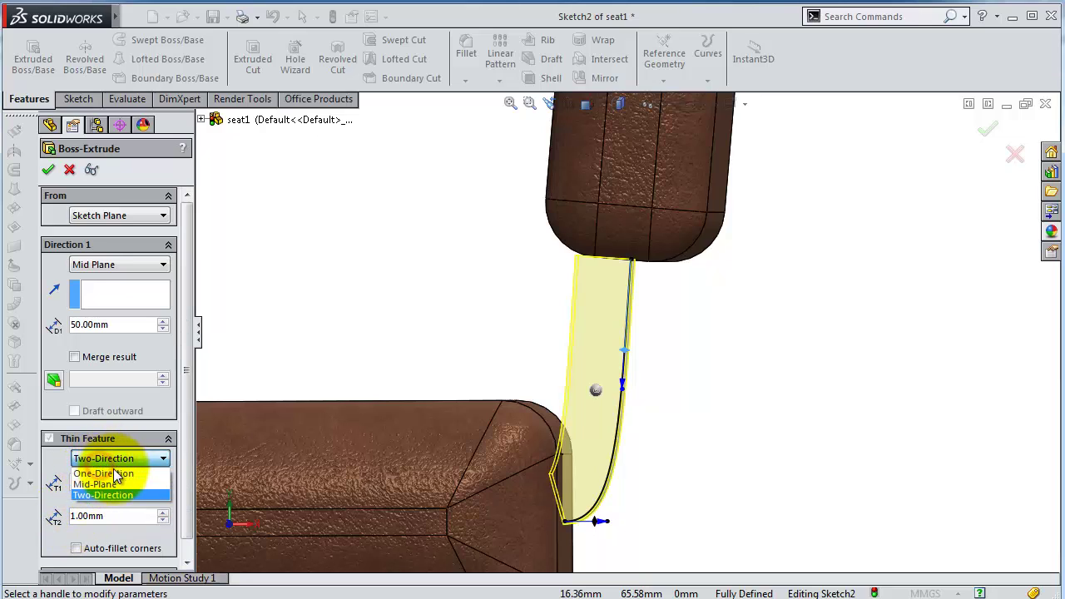
{"action": "left_click", "coordinate": [114, 485]}
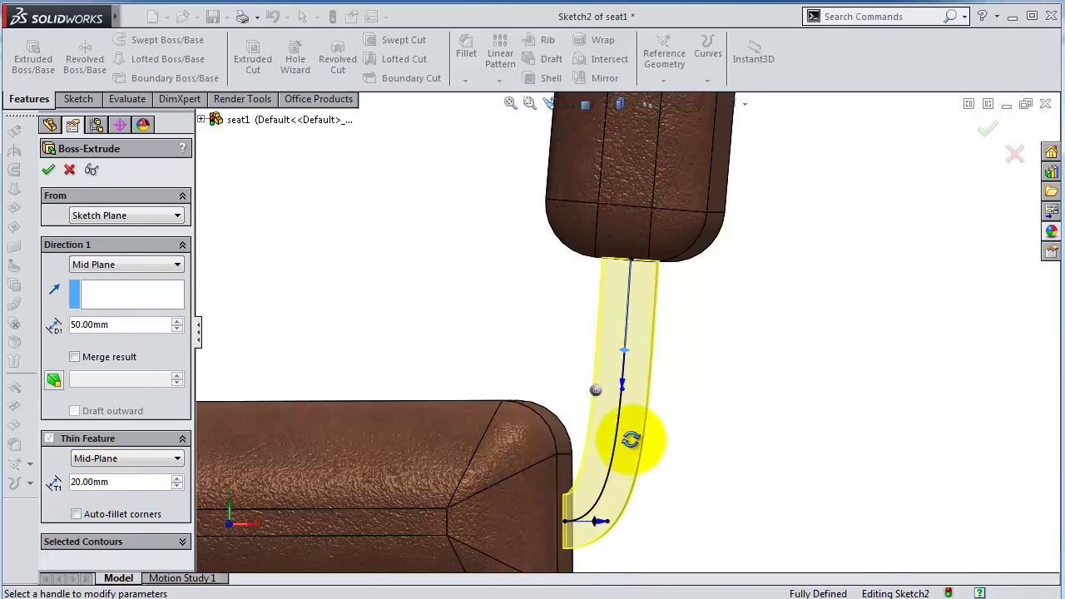
{"action": "mouse_move", "coordinate": [630, 439]}
{"action": "middle_mouse_down"}
{"action": "mouse_move", "coordinate": [623, 471]}
{"action": "mouse_move", "coordinate": [538, 505]}
{"action": "mouse_move", "coordinate": [1053, 172]}
{"action": "middle_mouse_up"}
{"action": "left_click", "coordinate": [997, 135]}
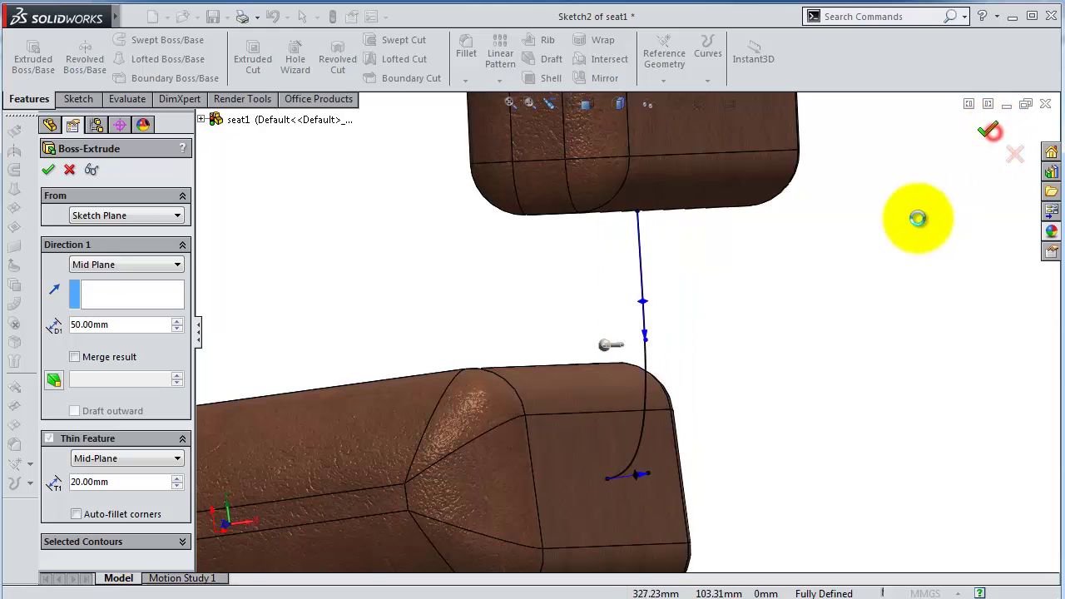
{"action": "mouse_move", "coordinate": [719, 337]}
{"action": "middle_mouse_down"}
{"action": "mouse_move", "coordinate": [769, 316]}
{"action": "mouse_move", "coordinate": [750, 325]}
{"action": "middle_mouse_up"}
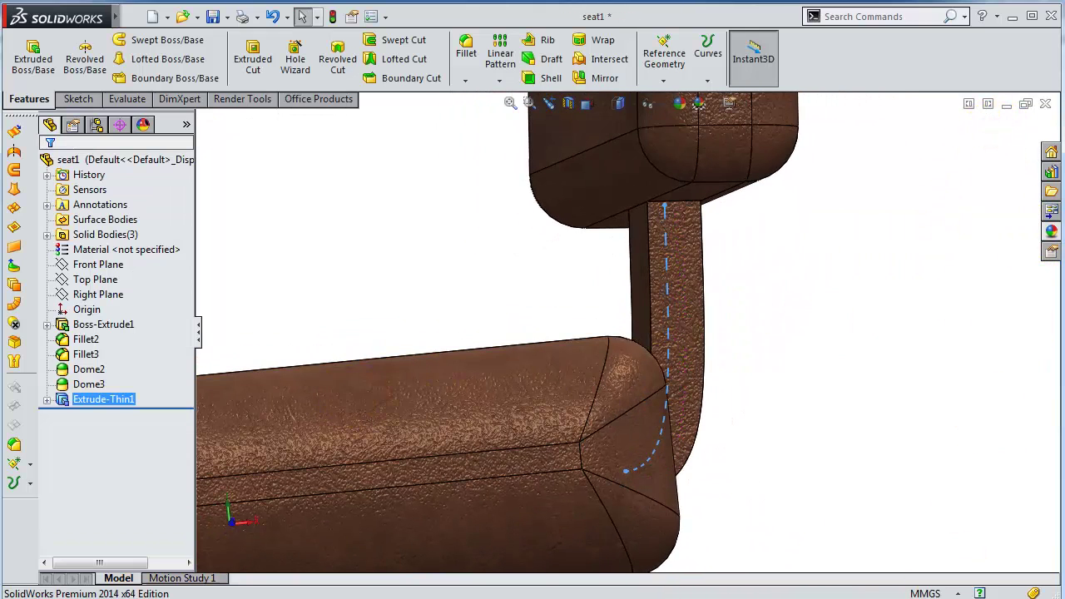
Apply polished steel from the Metal appearances to the support bar, then close the library
{"action": "left_click", "coordinate": [1051, 231]}
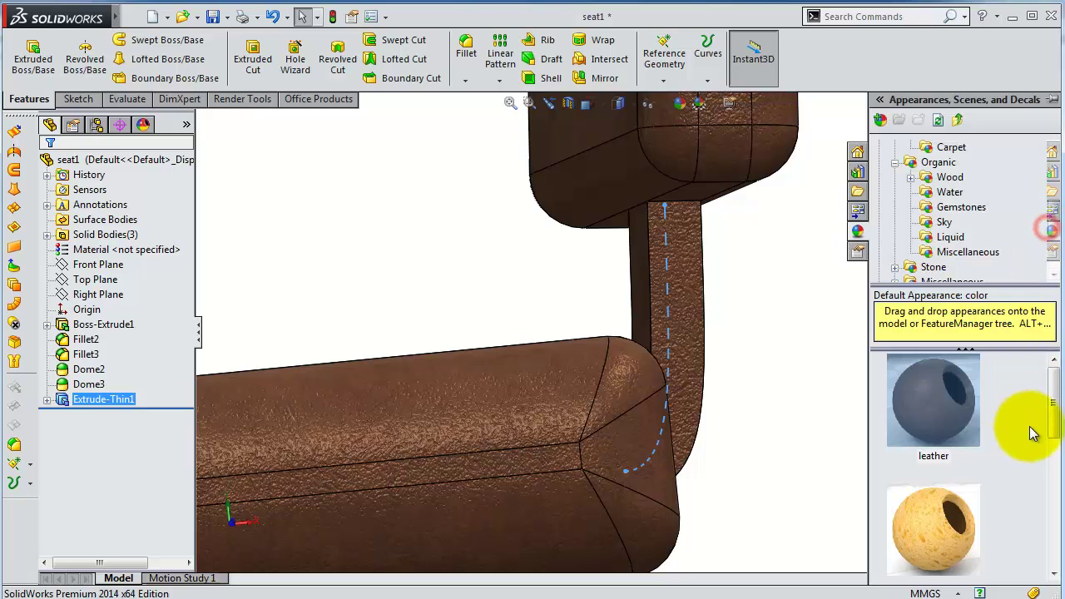
{"action": "left_click", "coordinate": [895, 163]}
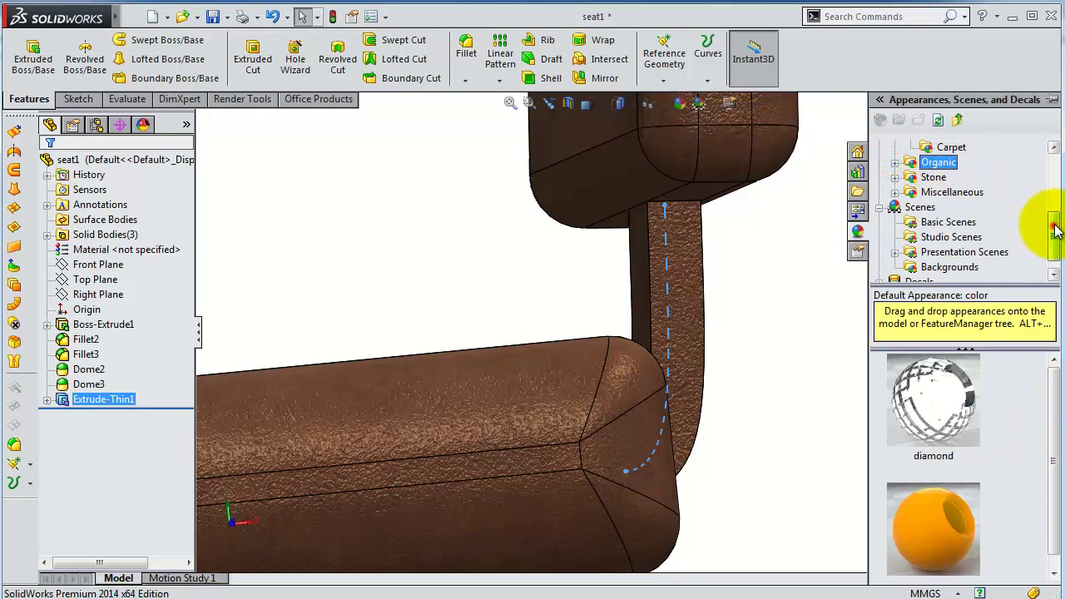
{"action": "left_click_drag", "start_coordinate": [1053, 208], "coordinate": [1050, 156]}
{"action": "left_click", "coordinate": [932, 177]}
{"action": "double_click", "coordinate": [934, 400]}
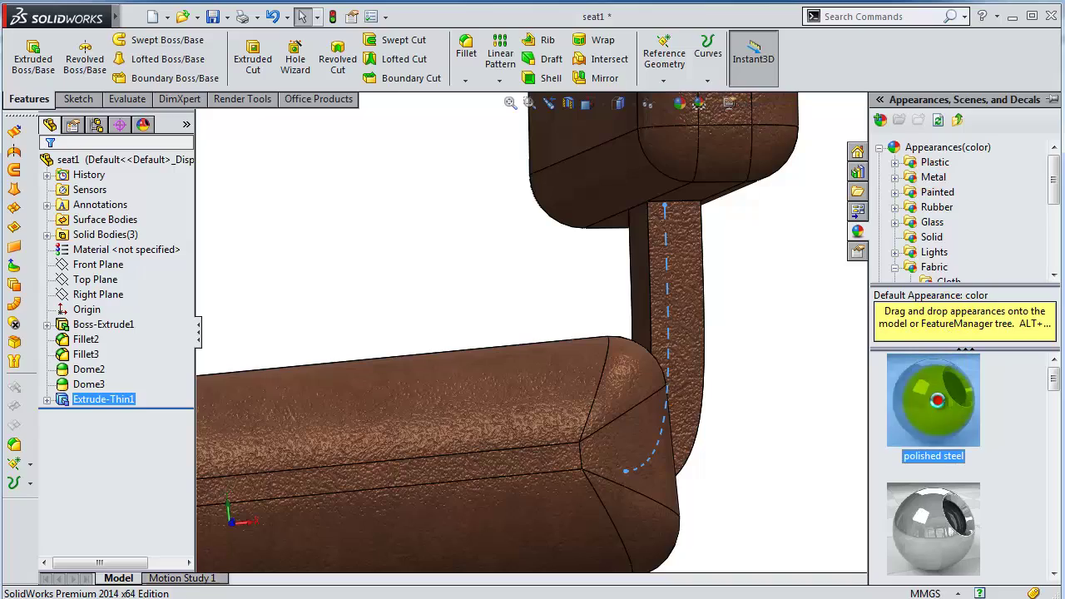
{"action": "mouse_move", "coordinate": [837, 392]}
{"action": "middle_mouse_down"}
{"action": "mouse_move", "coordinate": [759, 375]}
{"action": "mouse_move", "coordinate": [697, 377]}
{"action": "middle_mouse_up"}
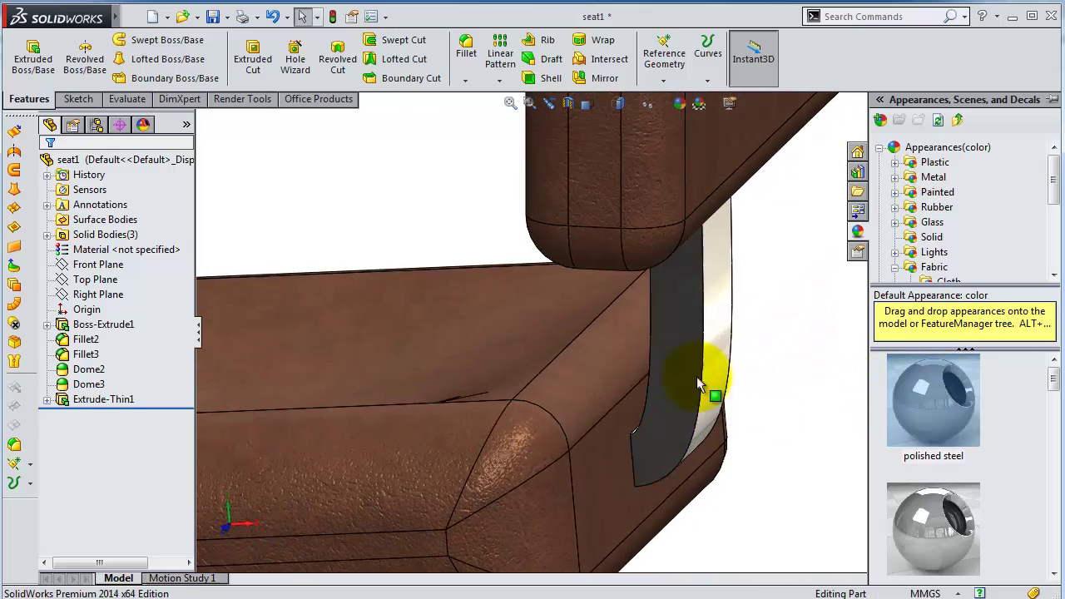
{"action": "left_click", "coordinate": [441, 208]}
{"action": "mouse_move", "coordinate": [780, 387]}
{"action": "middle_mouse_down"}
{"action": "mouse_move", "coordinate": [819, 384]}
{"action": "mouse_move", "coordinate": [840, 433]}
{"action": "mouse_move", "coordinate": [807, 411]}
{"action": "mouse_move", "coordinate": [747, 399]}
{"action": "mouse_move", "coordinate": [702, 369]}
{"action": "mouse_move", "coordinate": [702, 424]}
{"action": "mouse_move", "coordinate": [785, 404]}
{"action": "mouse_move", "coordinate": [554, 316]}
{"action": "mouse_move", "coordinate": [556, 341]}
{"action": "middle_mouse_up"}
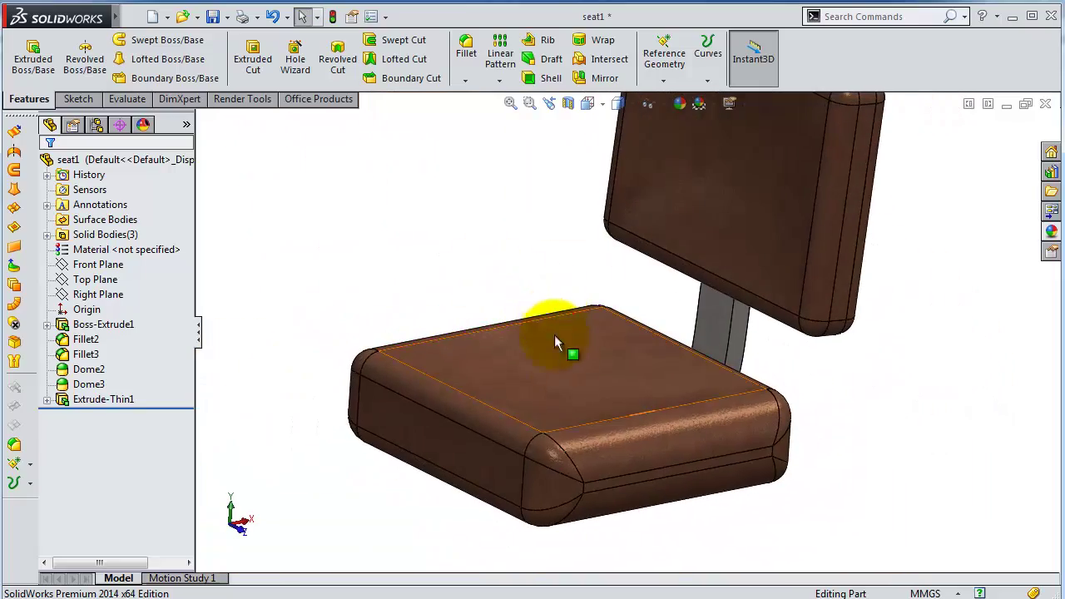
Start Sketch3 on the backrest's narrow side face and view it Normal To
{"action": "scroll", "coordinate": [771, 424], "scroll_direction": "up", "scroll_amount": 3}
{"action": "mouse_move", "coordinate": [772, 424]}
{"action": "middle_mouse_down"}
{"action": "mouse_move", "coordinate": [729, 382]}
{"action": "mouse_move", "coordinate": [606, 316]}
{"action": "middle_mouse_up"}
{"action": "left_click", "coordinate": [606, 309]}
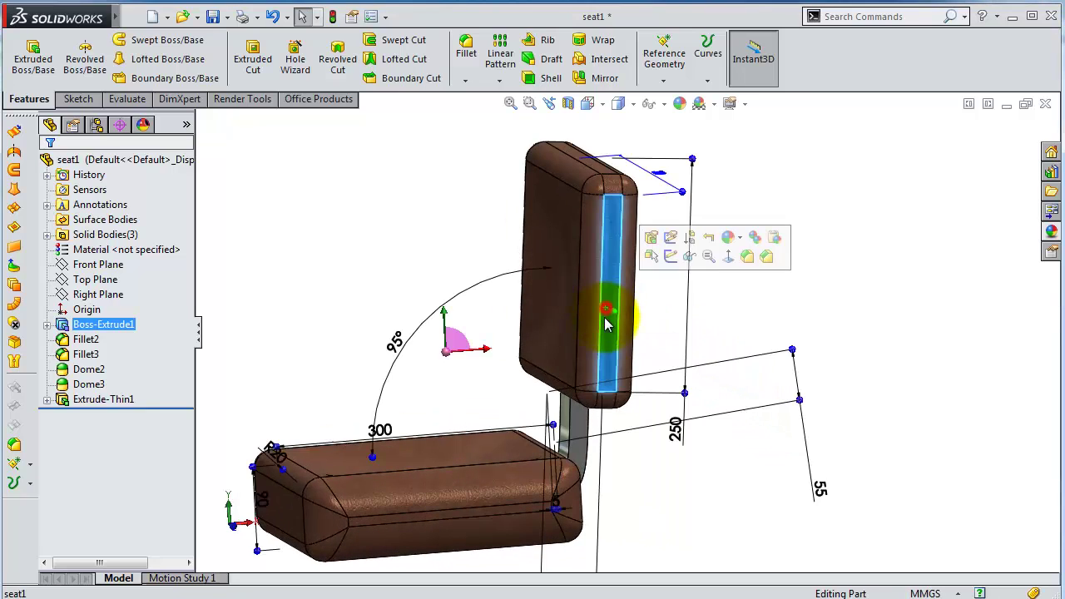
{"action": "left_click", "coordinate": [671, 243]}
{"action": "left_click", "coordinate": [676, 57]}
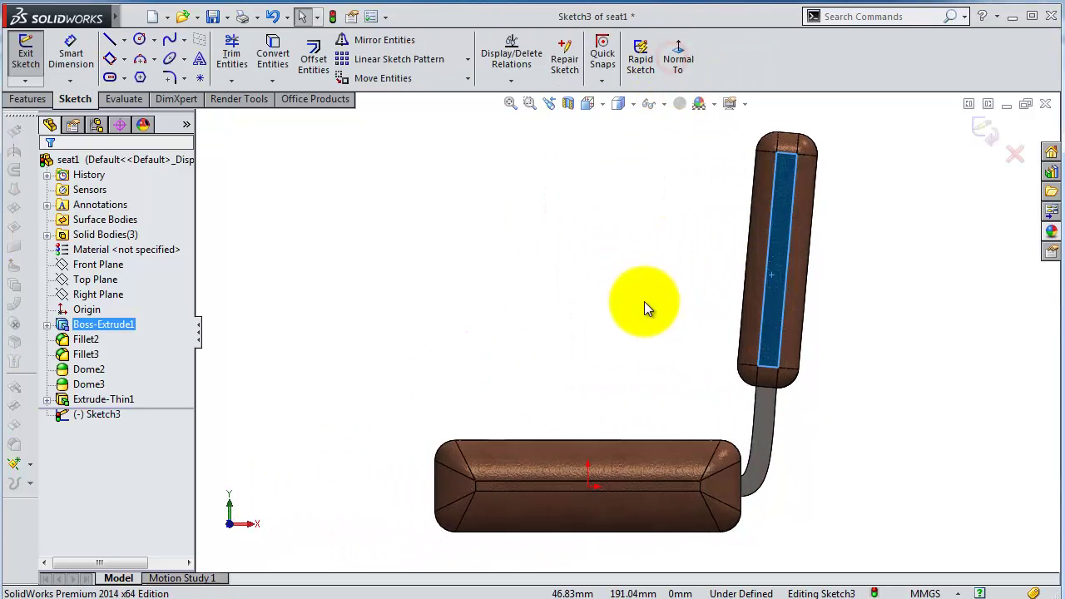
Draw a straight slot from the backrest edge out to the left
{"action": "scroll", "coordinate": [671, 267], "scroll_direction": "down", "scroll_amount": 2}
{"action": "scroll", "coordinate": [671, 267], "scroll_direction": "up", "scroll_amount": 1}
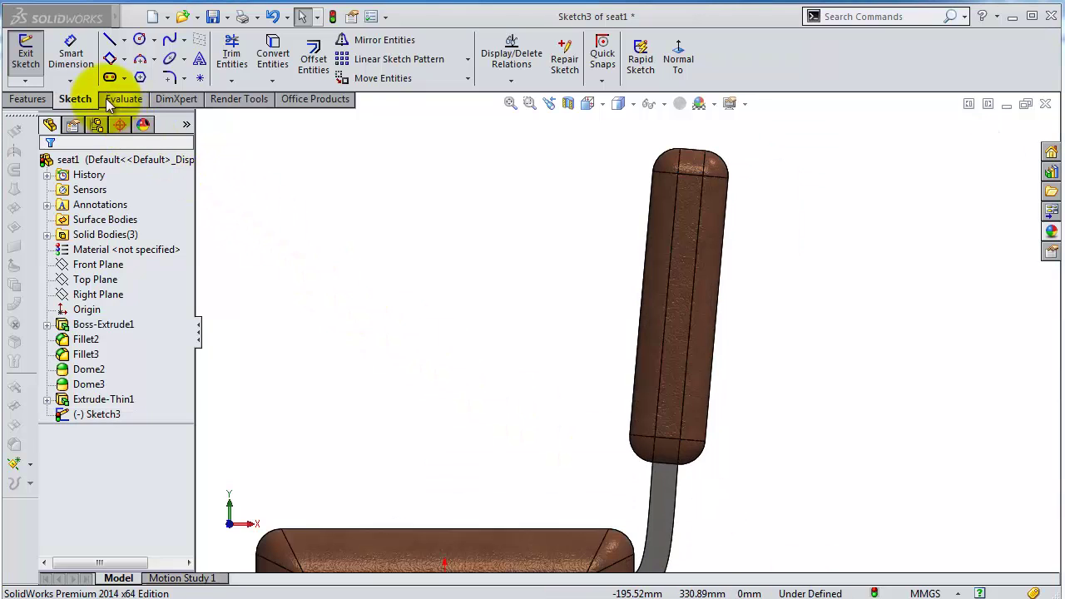
{"action": "left_click", "coordinate": [109, 77]}
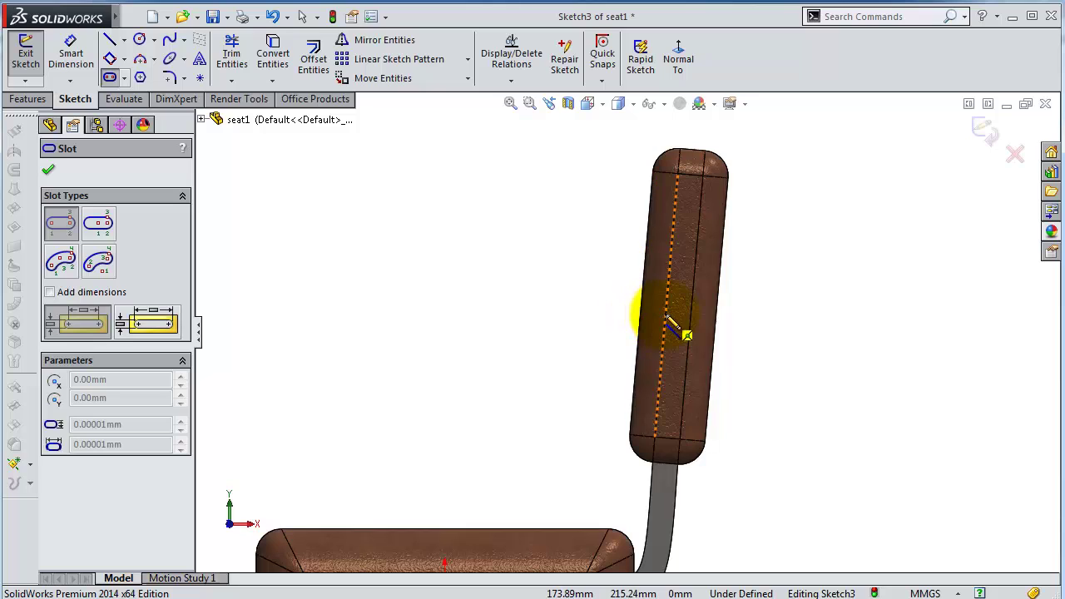
{"action": "left_click", "coordinate": [654, 312]}
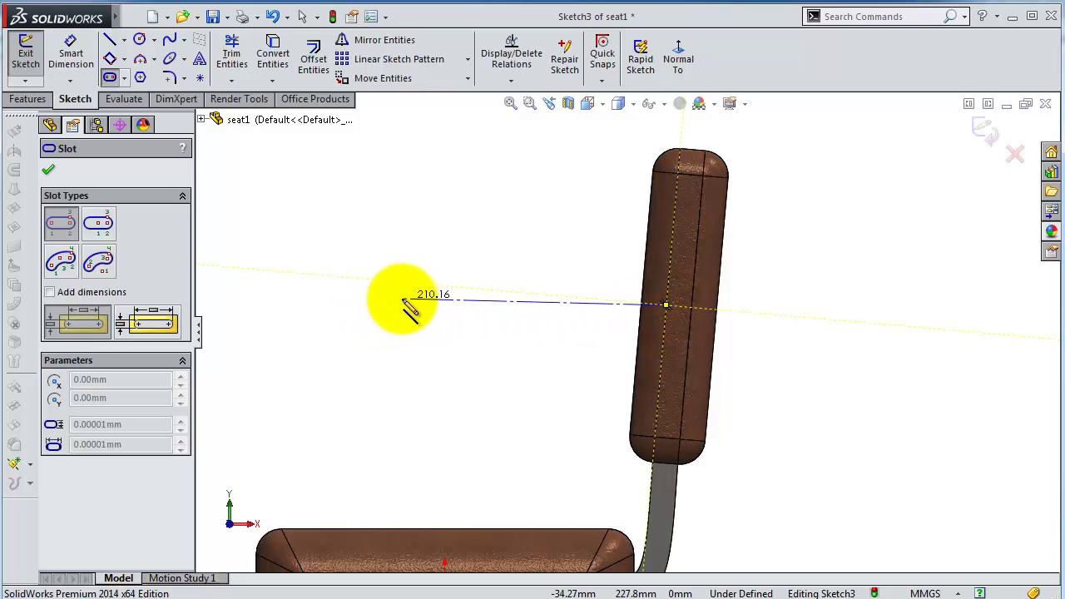
{"action": "left_click", "coordinate": [406, 306]}
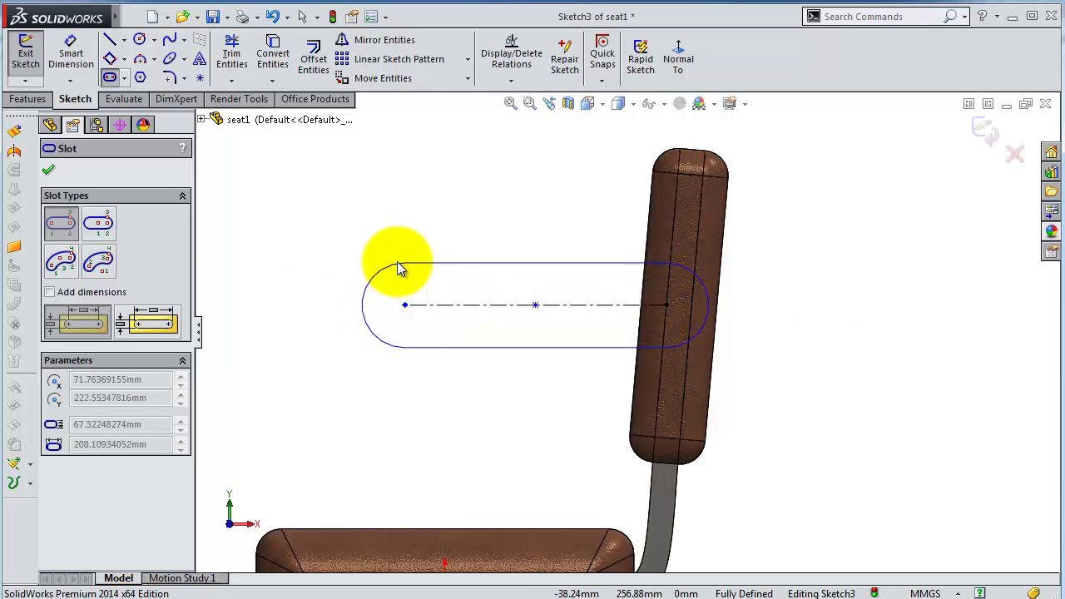
{"action": "left_click", "coordinate": [403, 261]}
Dimension the slot: 200 mm between centres and R30 end radius
{"action": "left_click", "coordinate": [75, 48]}
{"action": "left_click", "coordinate": [466, 305]}
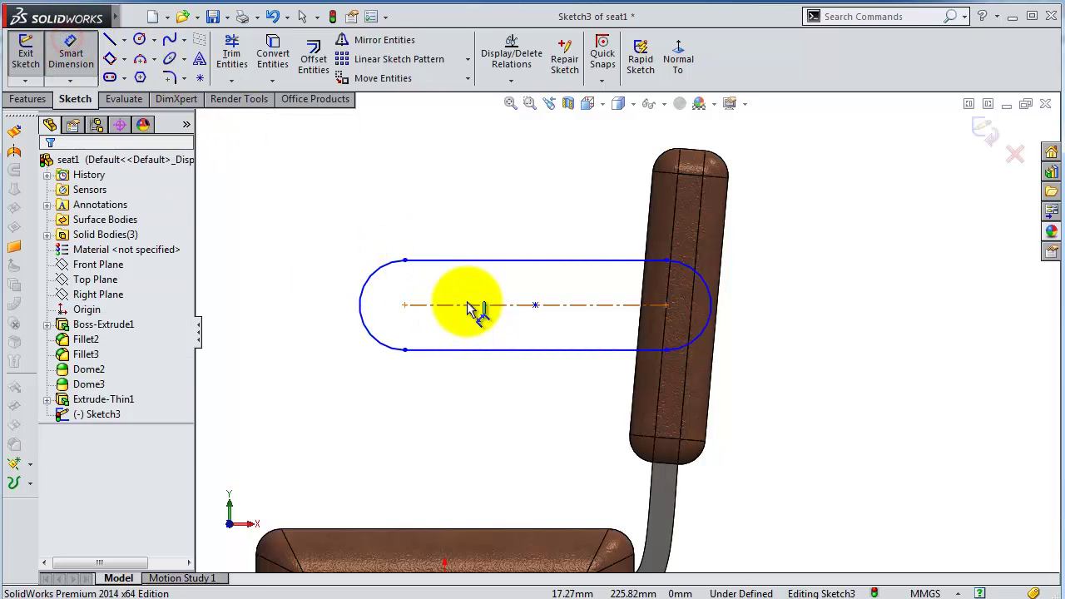
{"action": "left_click", "coordinate": [479, 193]}
{"action": "type", "text": "200"}
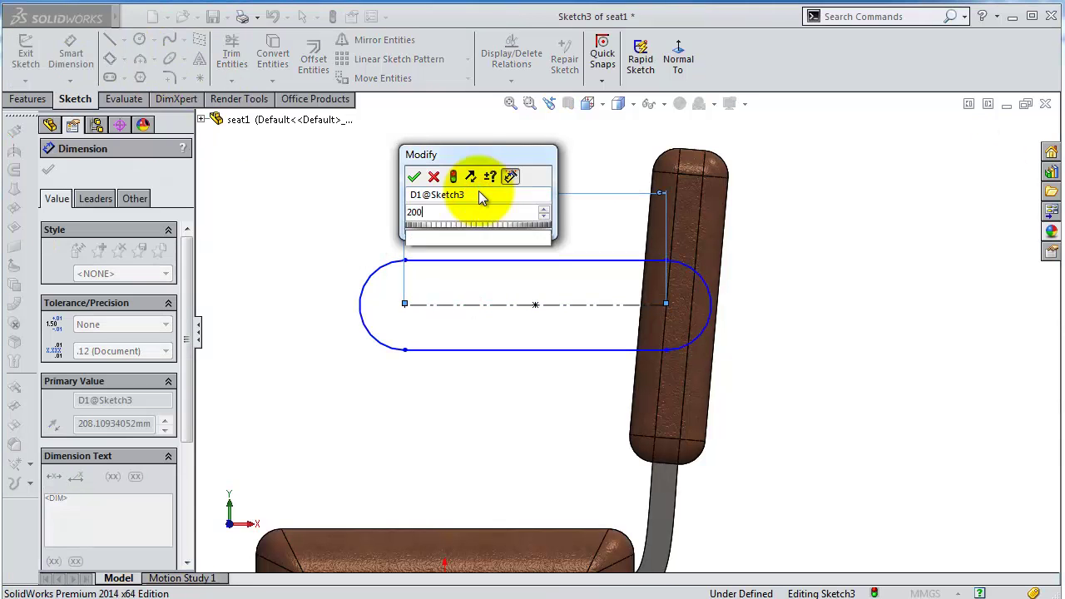
{"action": "key", "text": "Return"}
{"action": "left_click", "coordinate": [374, 283]}
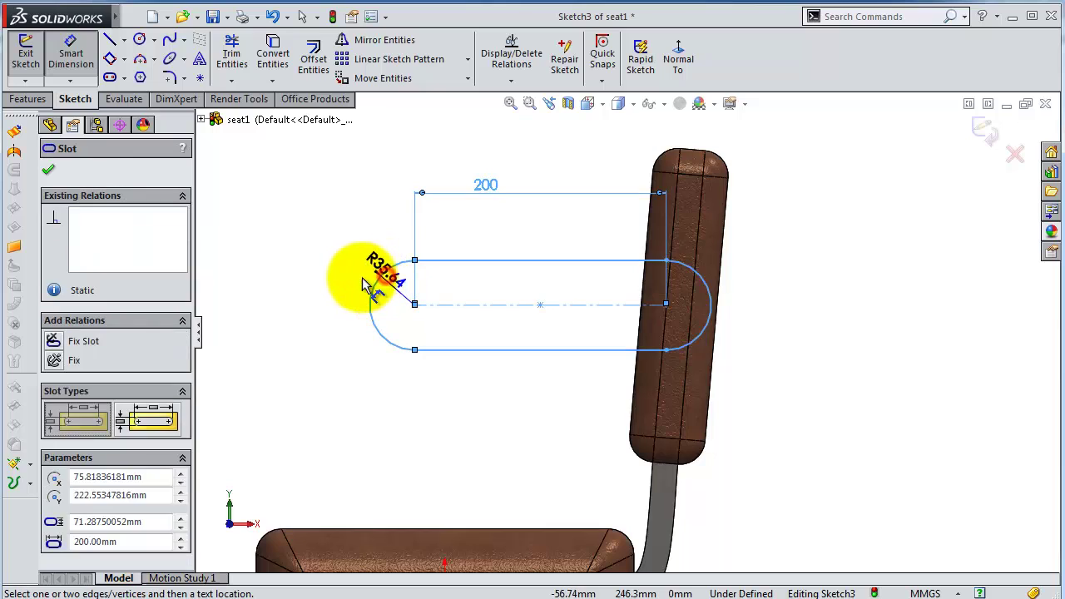
{"action": "left_click", "coordinate": [327, 277]}
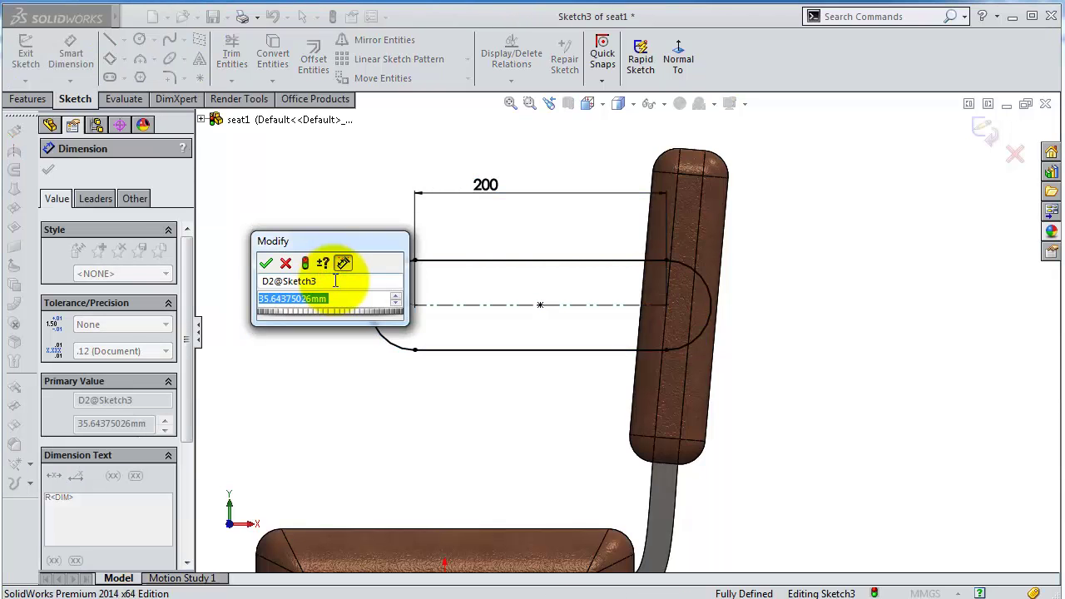
{"action": "type", "text": "30"}
{"action": "key", "text": "Return"}
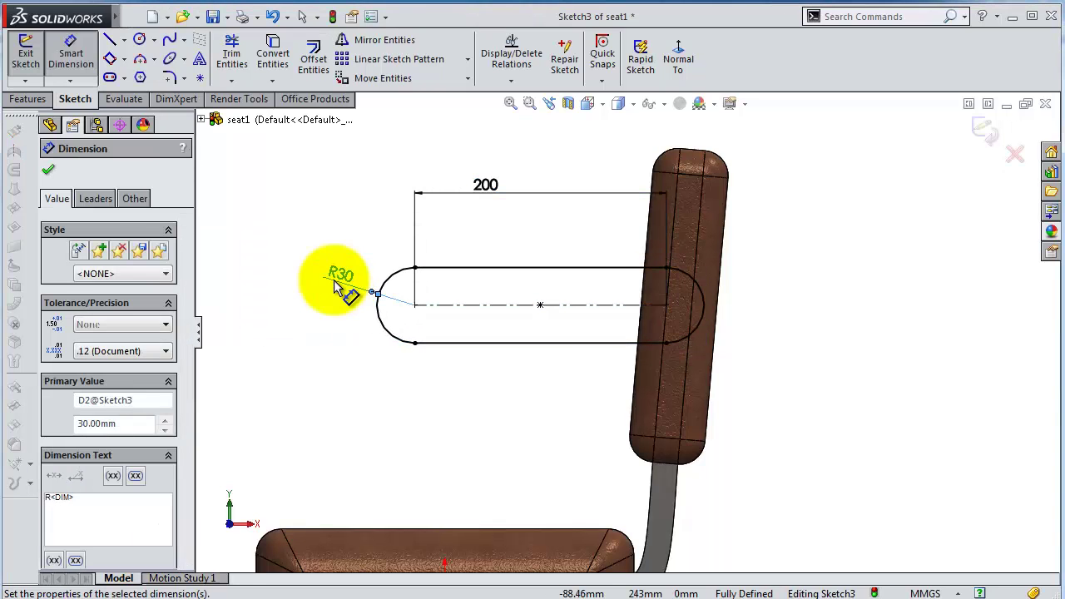
{"action": "middle_click_drag", "start_coordinate": [483, 261], "coordinate": [439, 368]}
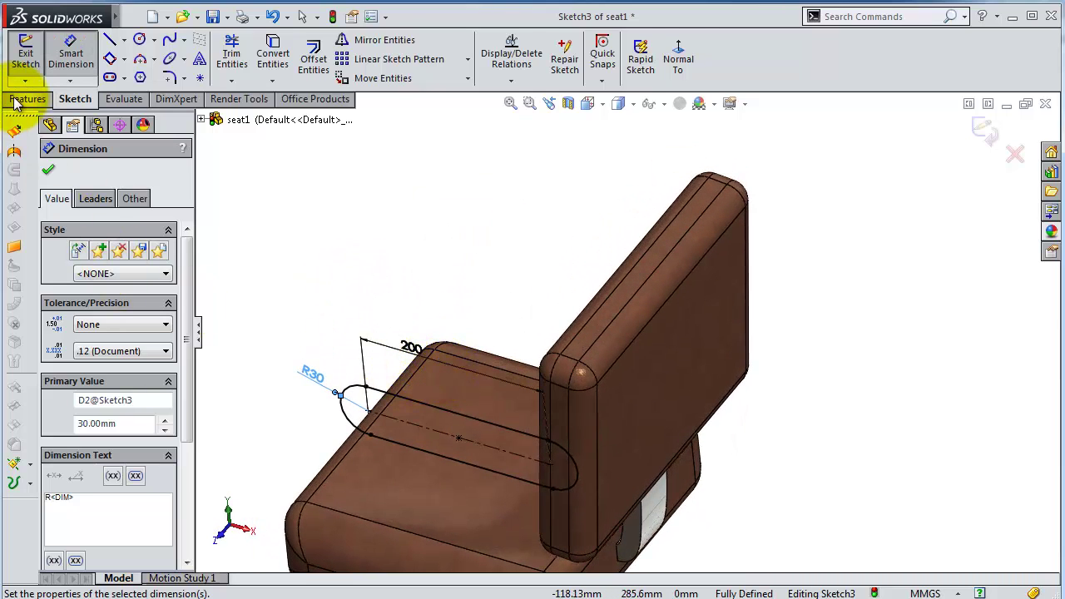
Extrude the slot 30 mm deep from a 5 mm start offset into the armrest
{"action": "left_click", "coordinate": [18, 100]}
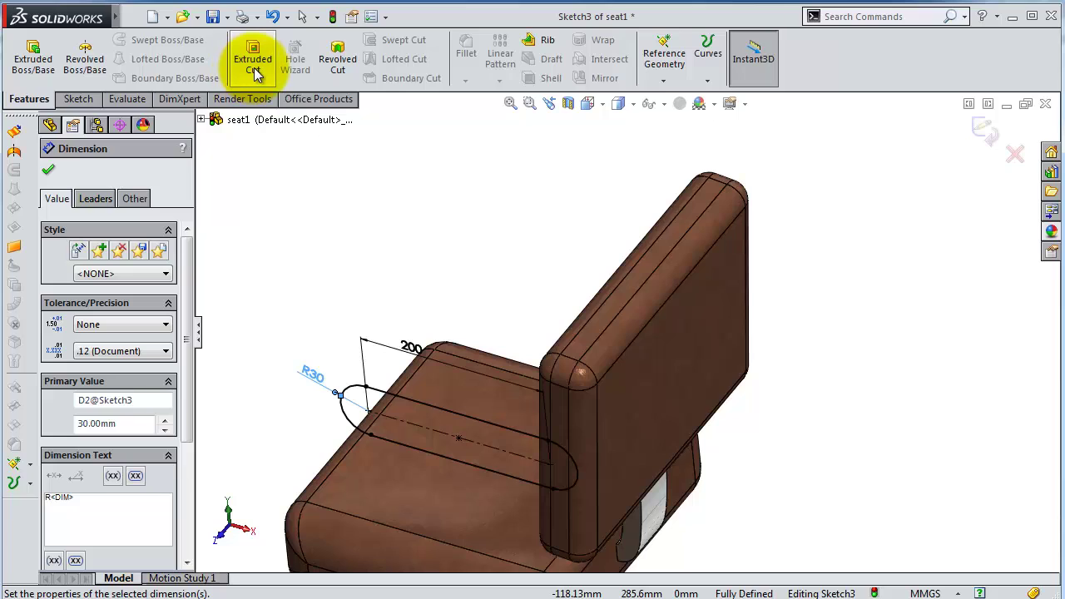
{"action": "left_click", "coordinate": [32, 59]}
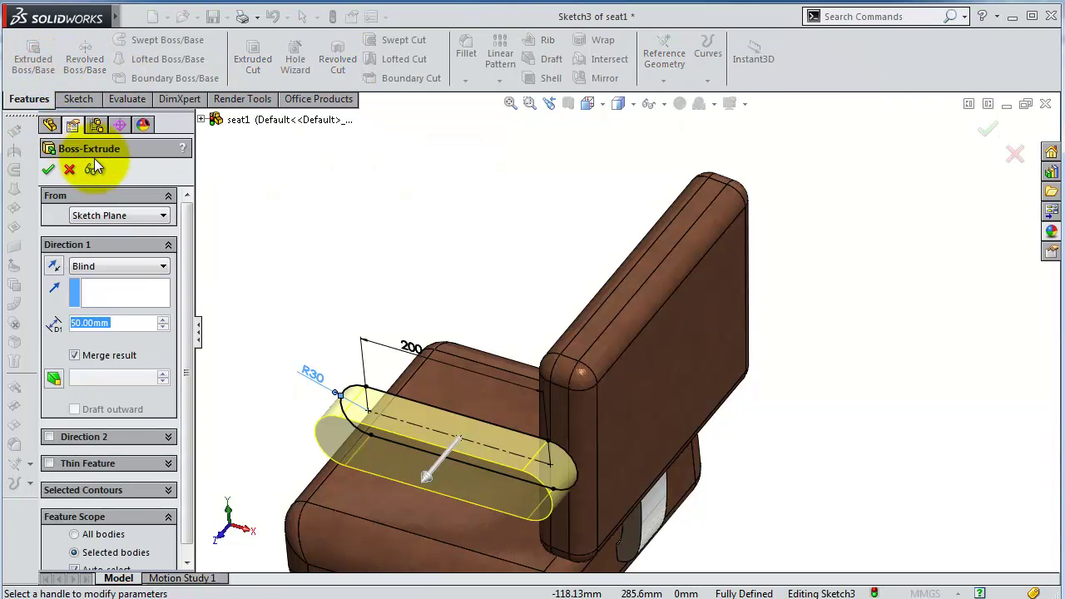
{"action": "type", "text": "30"}
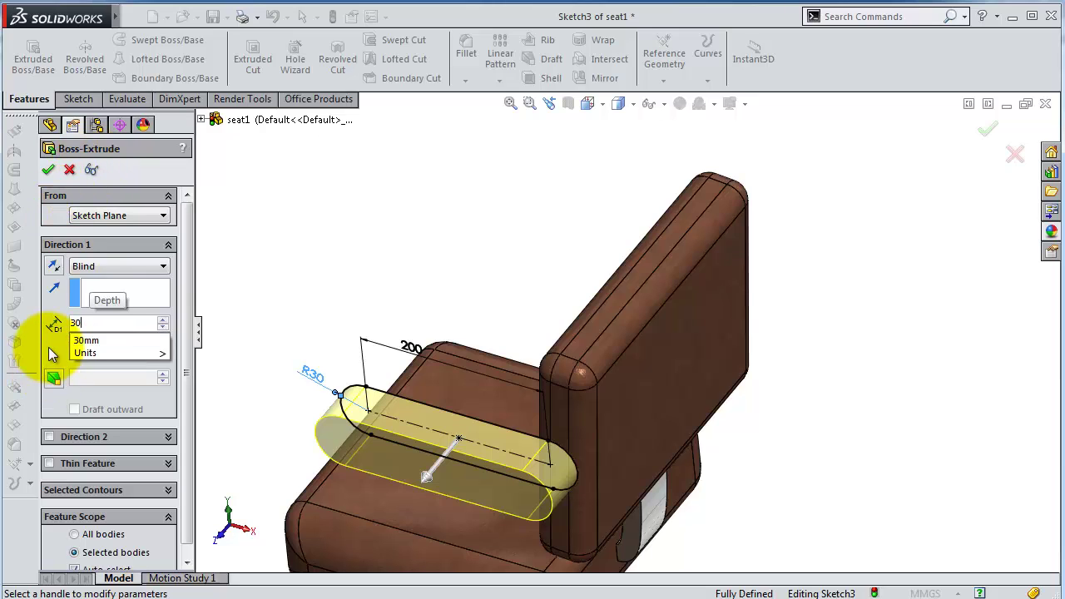
{"action": "left_click", "coordinate": [49, 350]}
{"action": "left_click", "coordinate": [106, 218]}
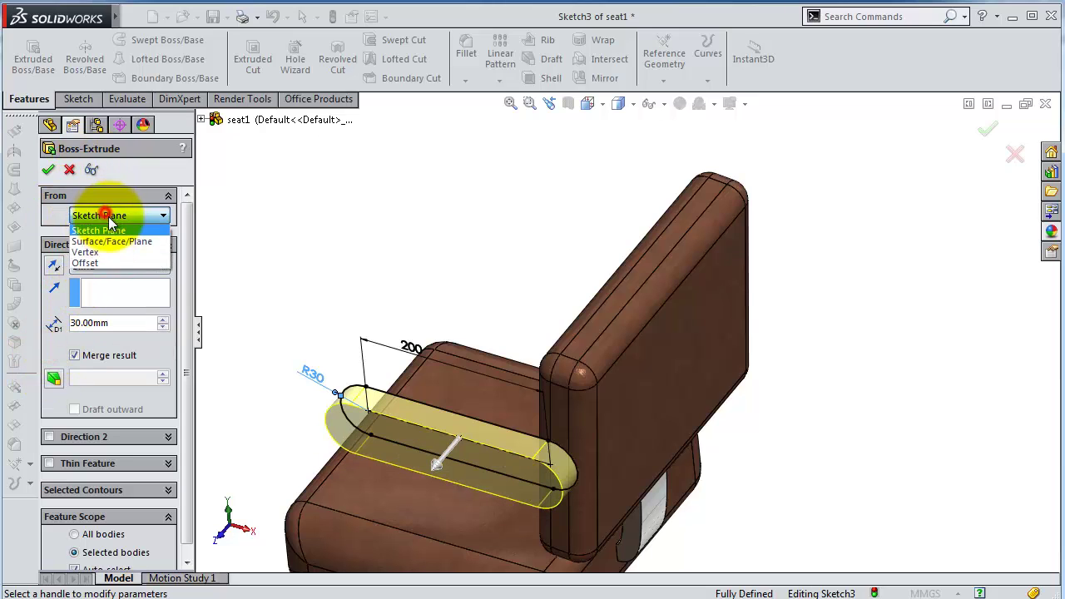
{"action": "left_click", "coordinate": [99, 264]}
{"action": "left_click_drag", "start_coordinate": [103, 242], "coordinate": [55, 243]}
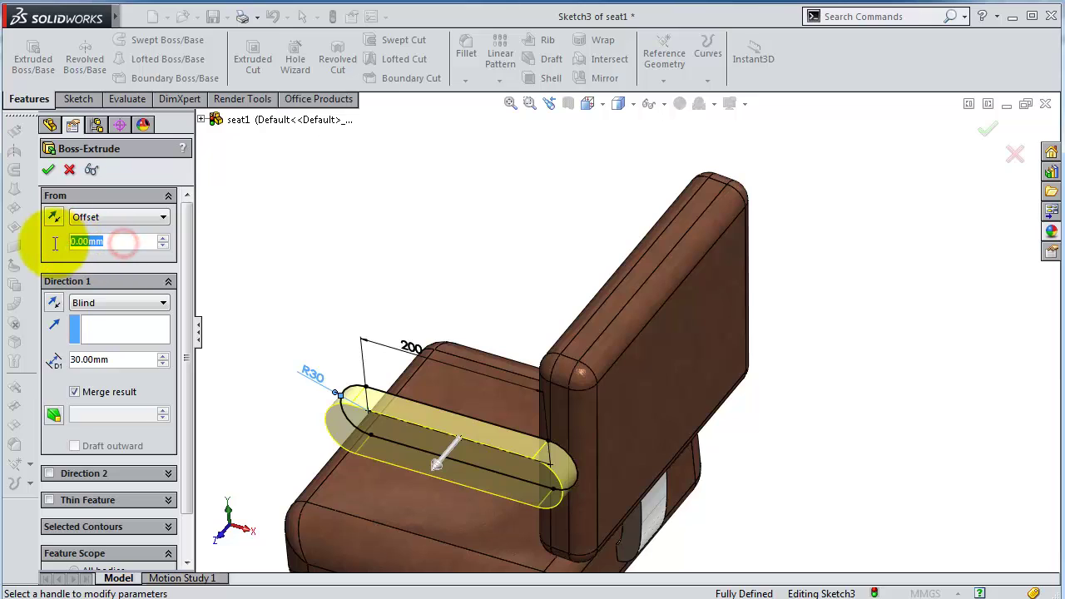
{"action": "type", "text": "5"}
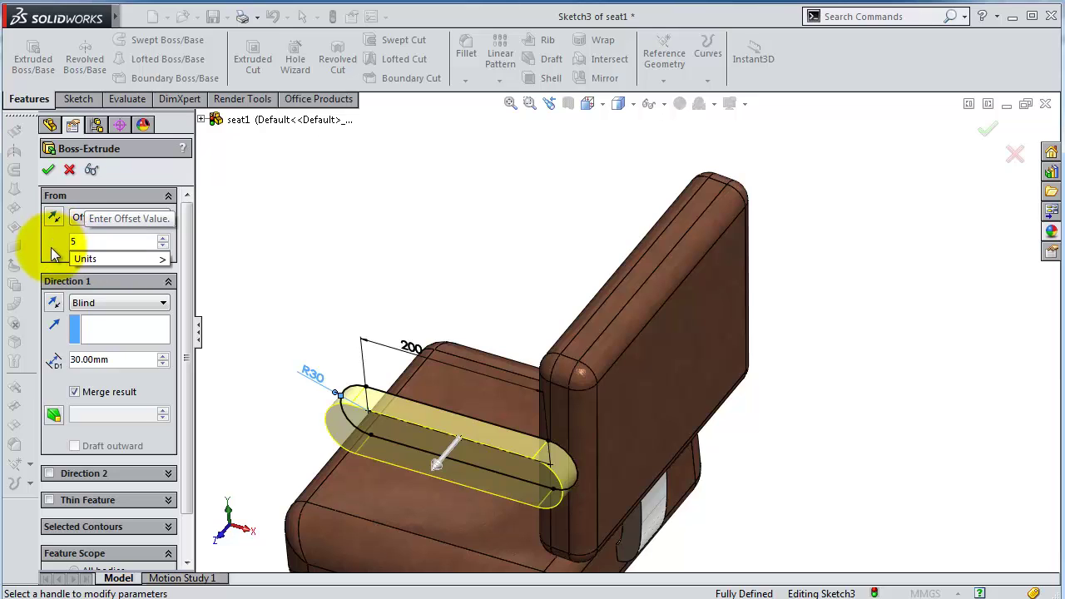
{"action": "key", "text": "Return"}
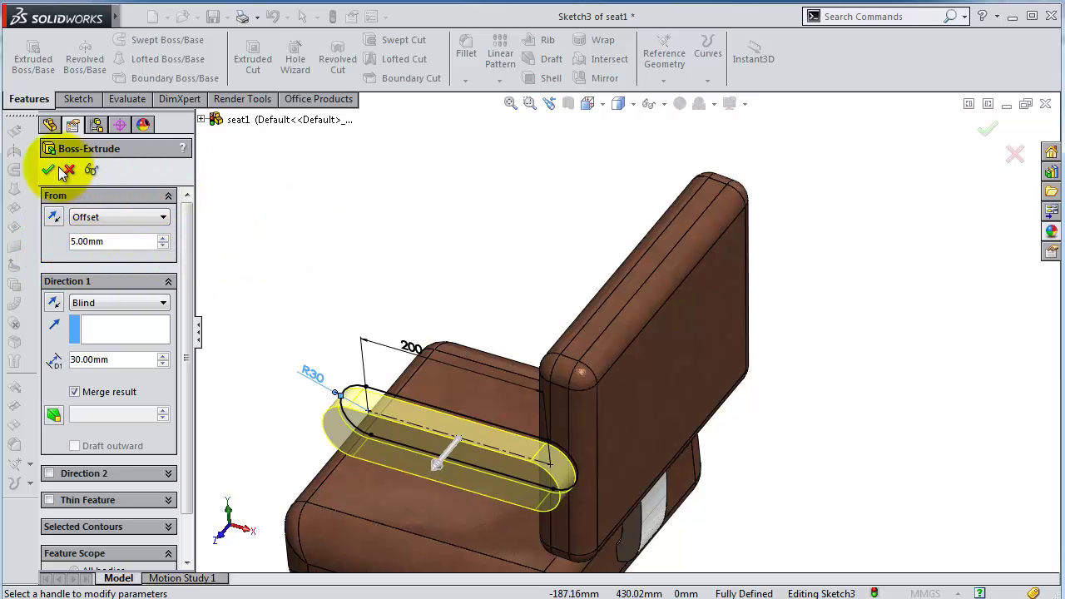
{"action": "left_click", "coordinate": [49, 169]}
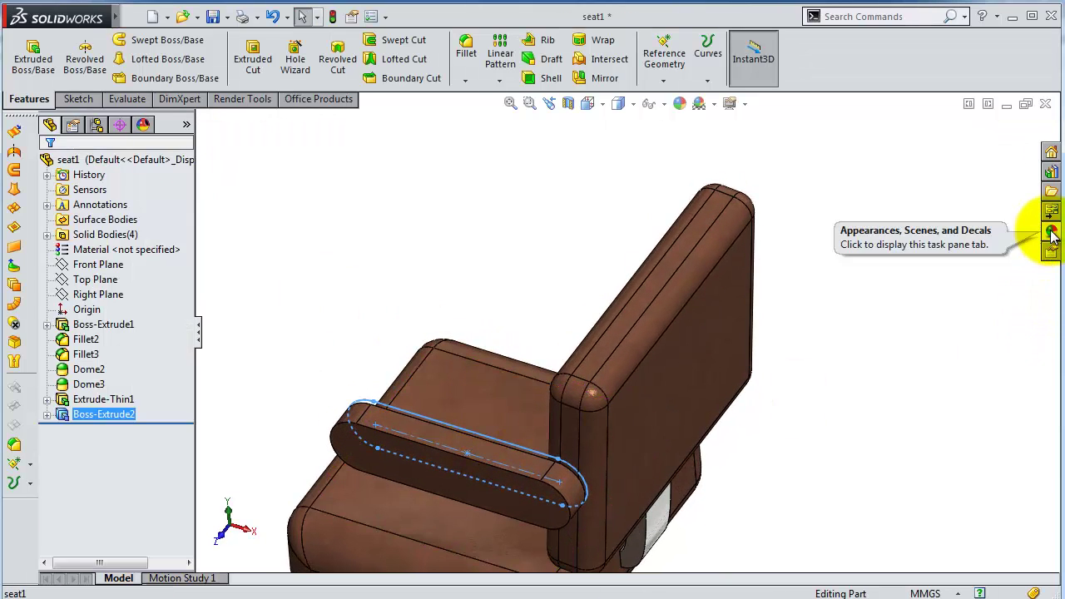
Start a new sketch on the armrest's end face, viewed Normal To
{"action": "mouse_move", "coordinate": [641, 487]}
{"action": "middle_mouse_down"}
{"action": "mouse_move", "coordinate": [548, 506]}
{"action": "mouse_move", "coordinate": [494, 444]}
{"action": "mouse_move", "coordinate": [497, 521]}
{"action": "mouse_move", "coordinate": [523, 333]}
{"action": "mouse_move", "coordinate": [519, 574]}
{"action": "middle_mouse_up"}
{"action": "left_click", "coordinate": [493, 382]}
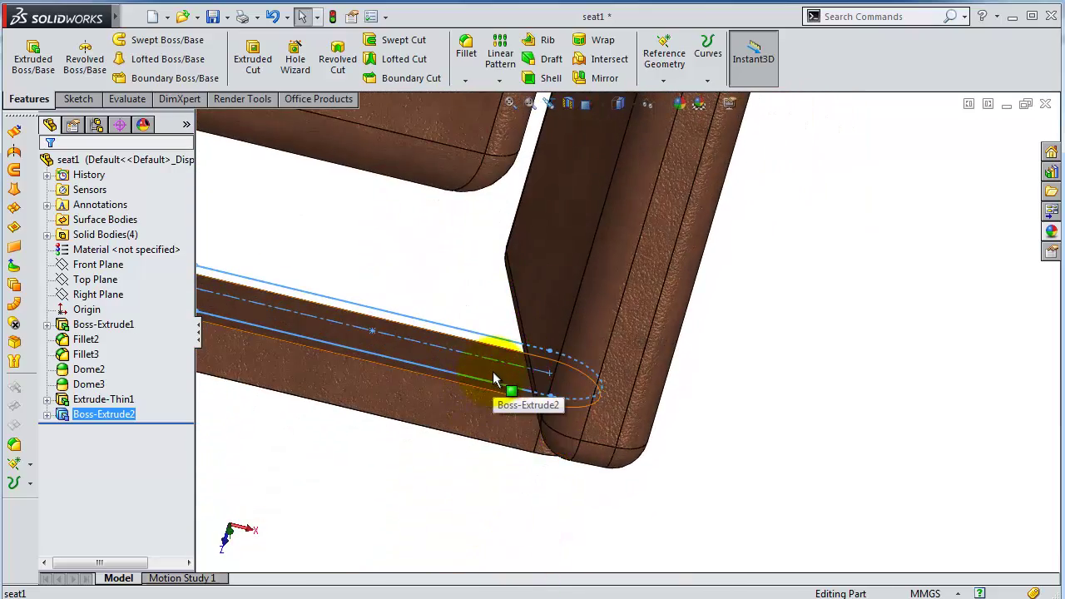
{"action": "left_click", "coordinate": [494, 381]}
{"action": "left_click", "coordinate": [557, 320]}
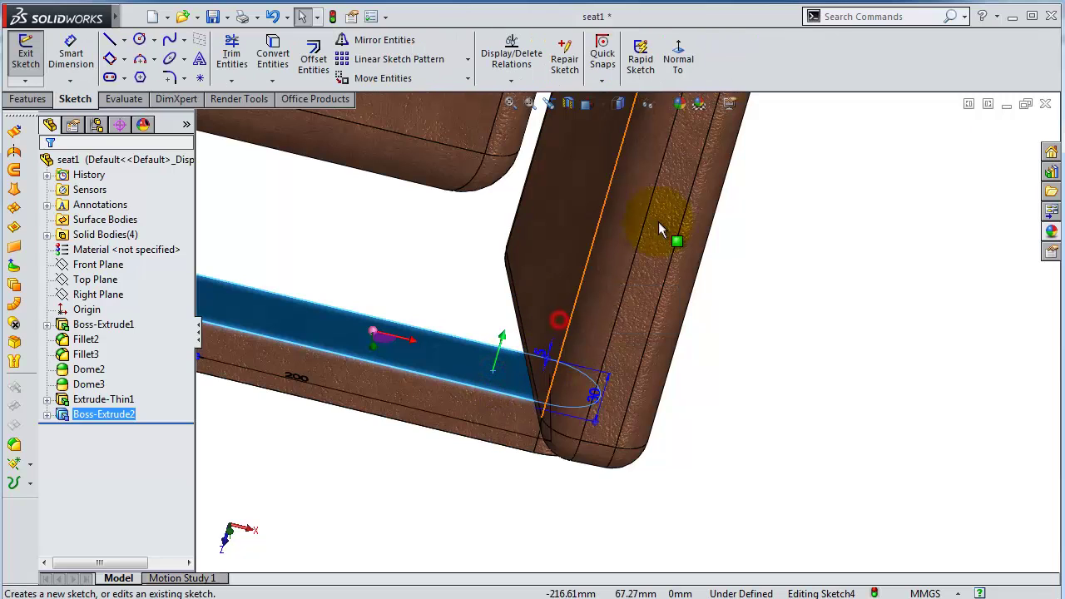
{"action": "left_click", "coordinate": [681, 60]}
Draw a circle on the face and dimension it to 30 mm diameter
{"action": "scroll", "coordinate": [478, 300], "scroll_direction": "down", "scroll_amount": 3}
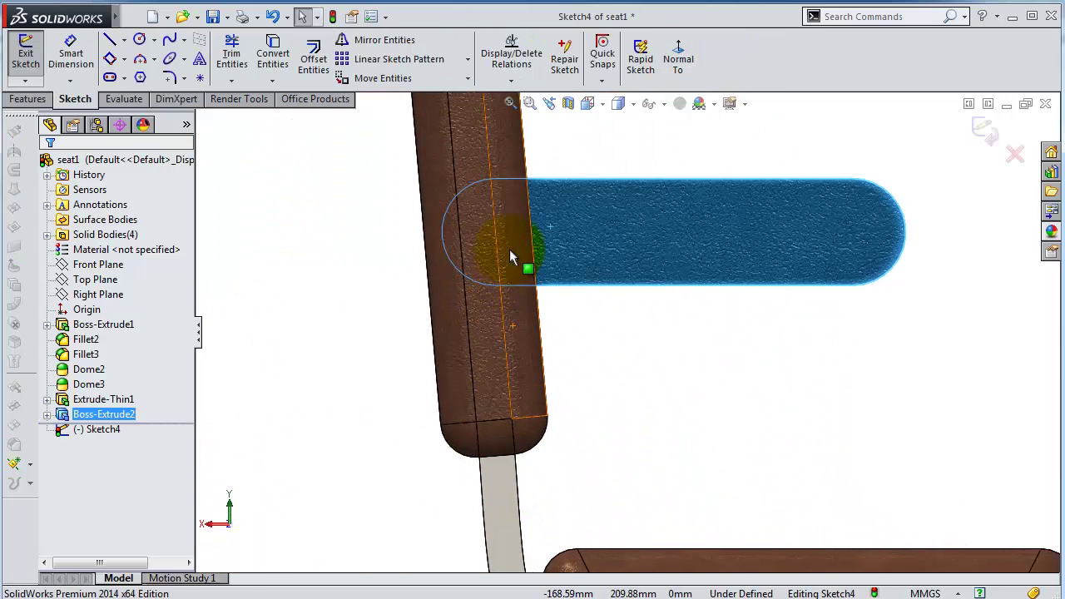
{"action": "left_click", "coordinate": [140, 40]}
{"action": "scroll", "coordinate": [466, 225], "scroll_direction": "down", "scroll_amount": 2}
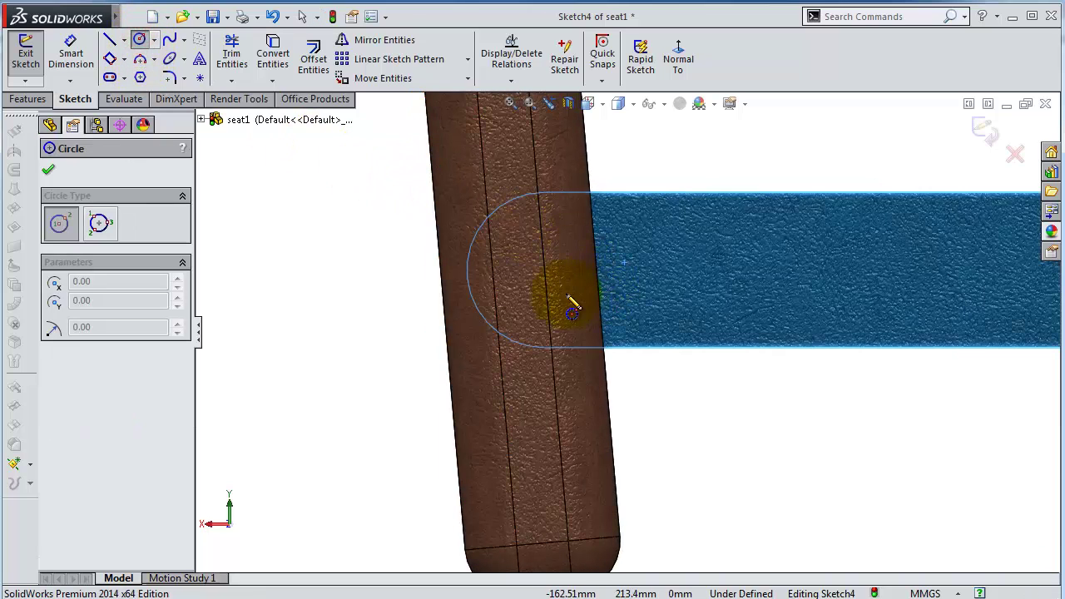
{"action": "left_click", "coordinate": [543, 268]}
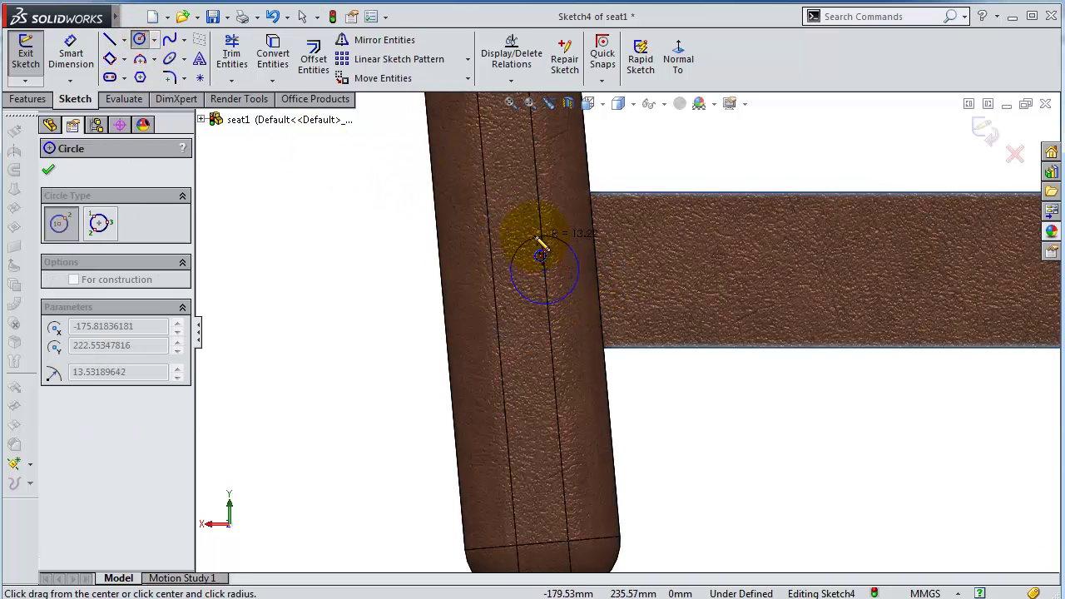
{"action": "left_click", "coordinate": [539, 242]}
{"action": "left_click", "coordinate": [71, 54]}
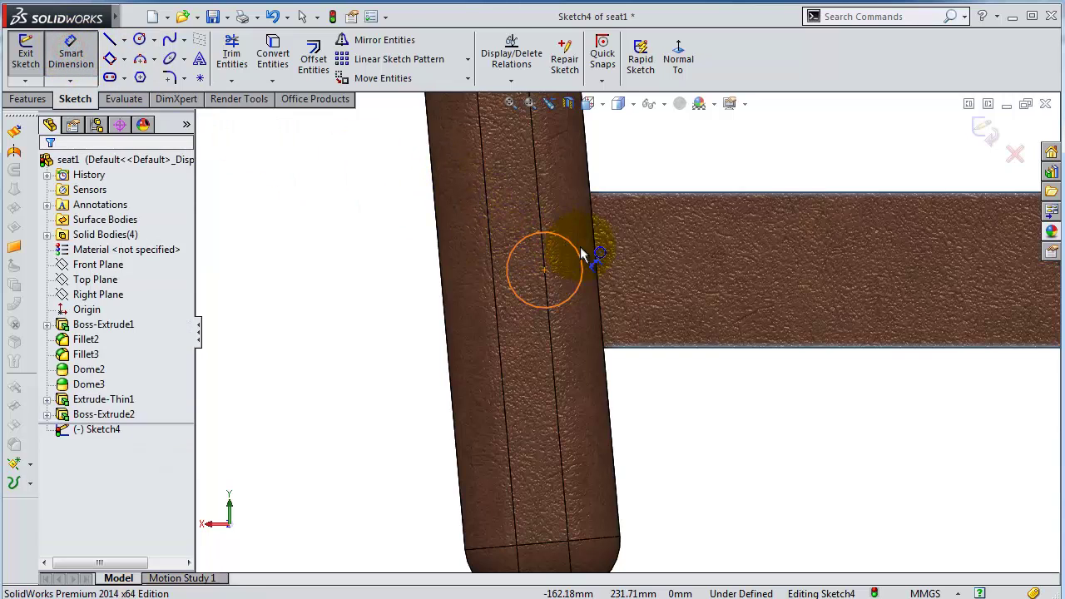
{"action": "left_click", "coordinate": [580, 248]}
{"action": "left_click", "coordinate": [676, 163]}
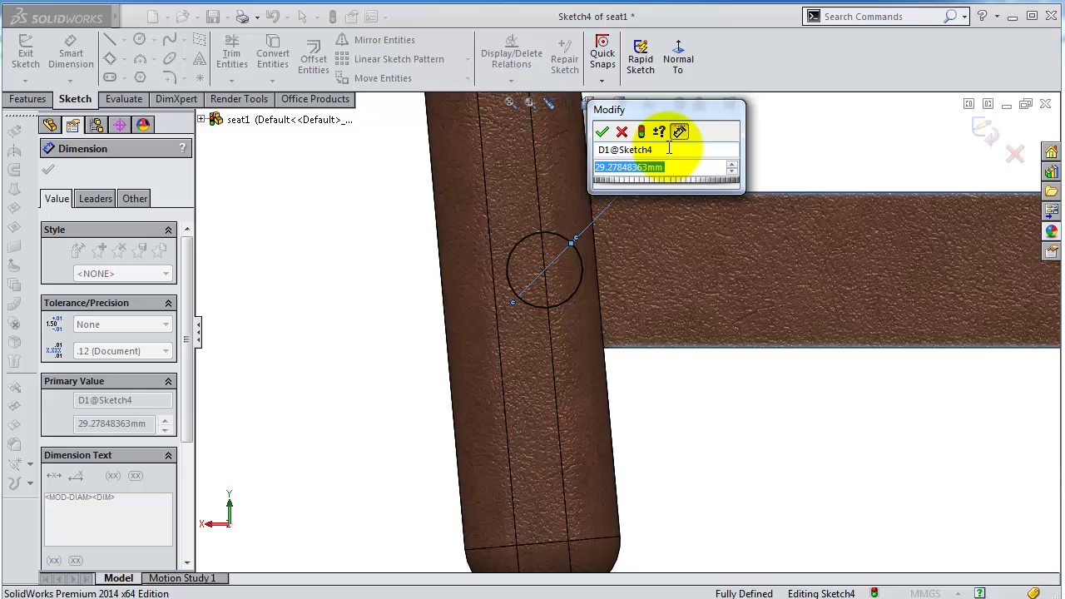
{"action": "type", "text": "30"}
{"action": "key", "text": "Return"}
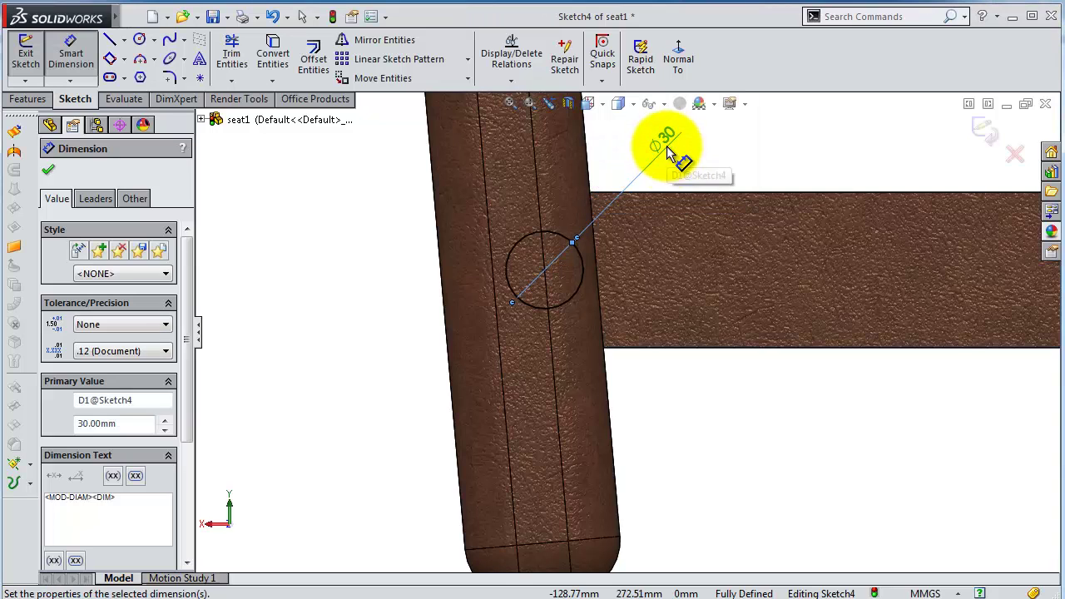
{"action": "scroll", "coordinate": [666, 166], "scroll_direction": "up", "scroll_amount": 3}
{"action": "mouse_move", "coordinate": [613, 238]}
{"action": "middle_mouse_down"}
{"action": "mouse_move", "coordinate": [600, 255]}
{"action": "mouse_move", "coordinate": [782, 250]}
{"action": "mouse_move", "coordinate": [683, 262]}
{"action": "mouse_move", "coordinate": [619, 288]}
{"action": "mouse_move", "coordinate": [624, 343]}
{"action": "mouse_move", "coordinate": [773, 368]}
{"action": "mouse_move", "coordinate": [844, 320]}
{"action": "middle_mouse_up"}
Extrude the 30 mm circle Up To Next, forming the pin between armrest and seat
{"action": "scroll", "coordinate": [857, 349], "scroll_direction": "down", "scroll_amount": 3}
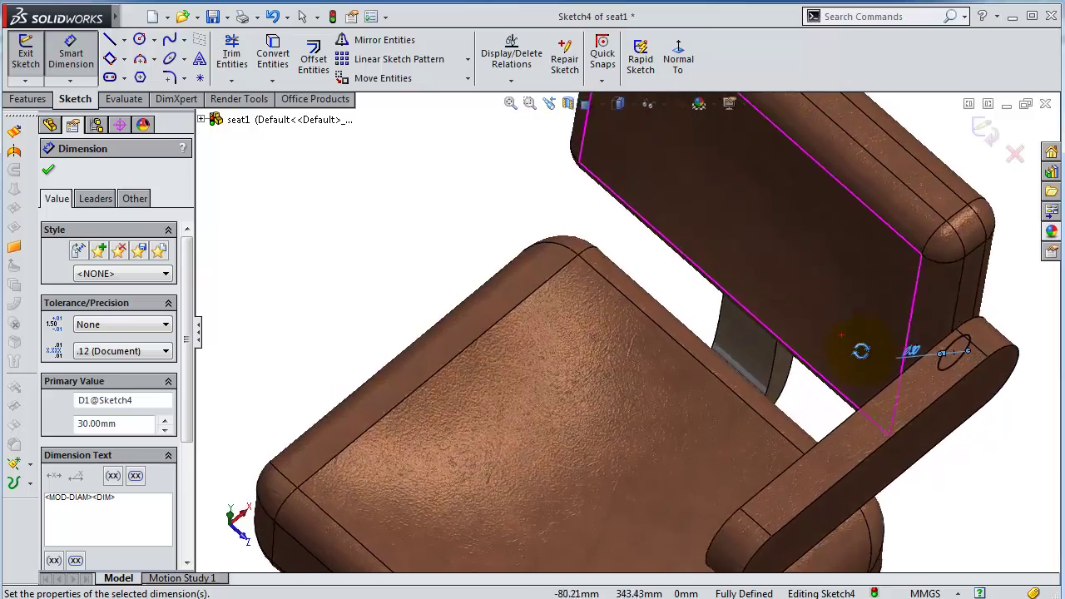
{"action": "scroll", "coordinate": [872, 404], "scroll_direction": "down", "scroll_amount": 3}
{"action": "middle_click_drag", "start_coordinate": [871, 404], "coordinate": [678, 364]}
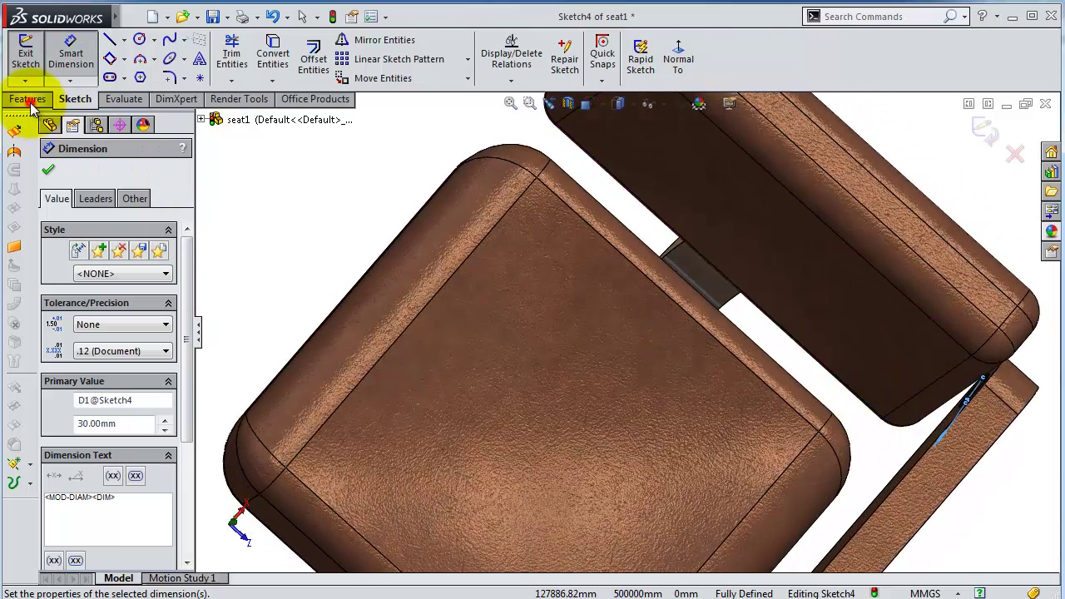
{"action": "left_click", "coordinate": [27, 99]}
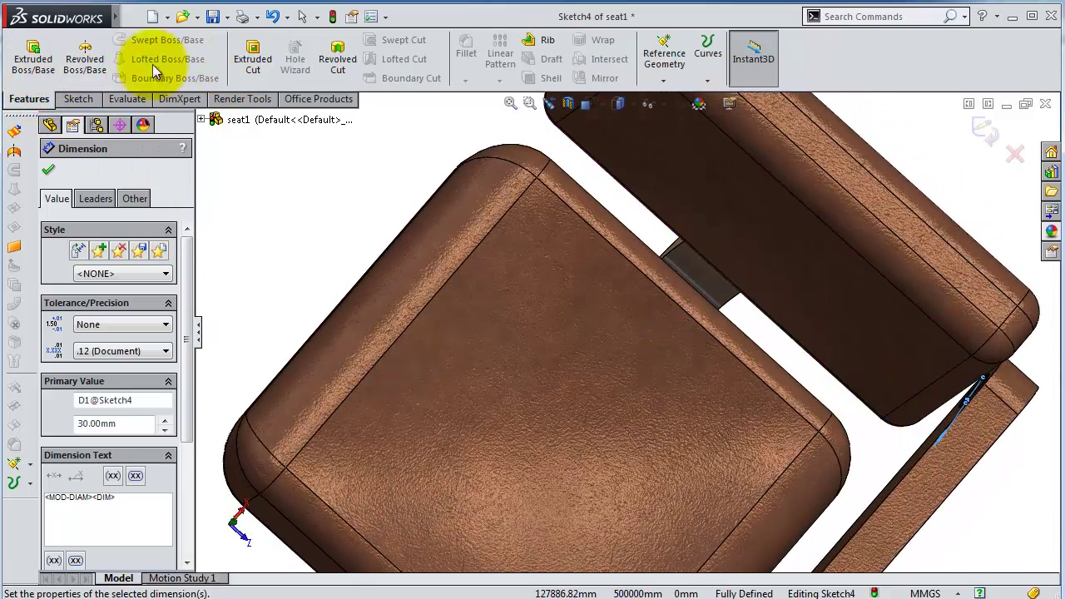
{"action": "left_click", "coordinate": [34, 54]}
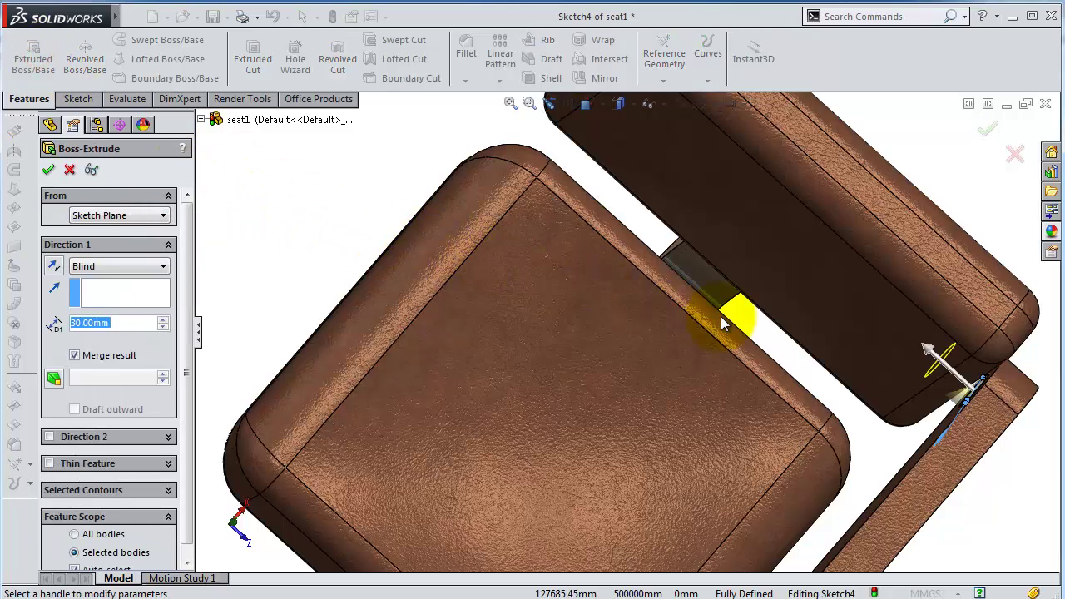
{"action": "middle_click_drag", "start_coordinate": [721, 316], "coordinate": [643, 271]}
{"action": "left_click", "coordinate": [100, 265]}
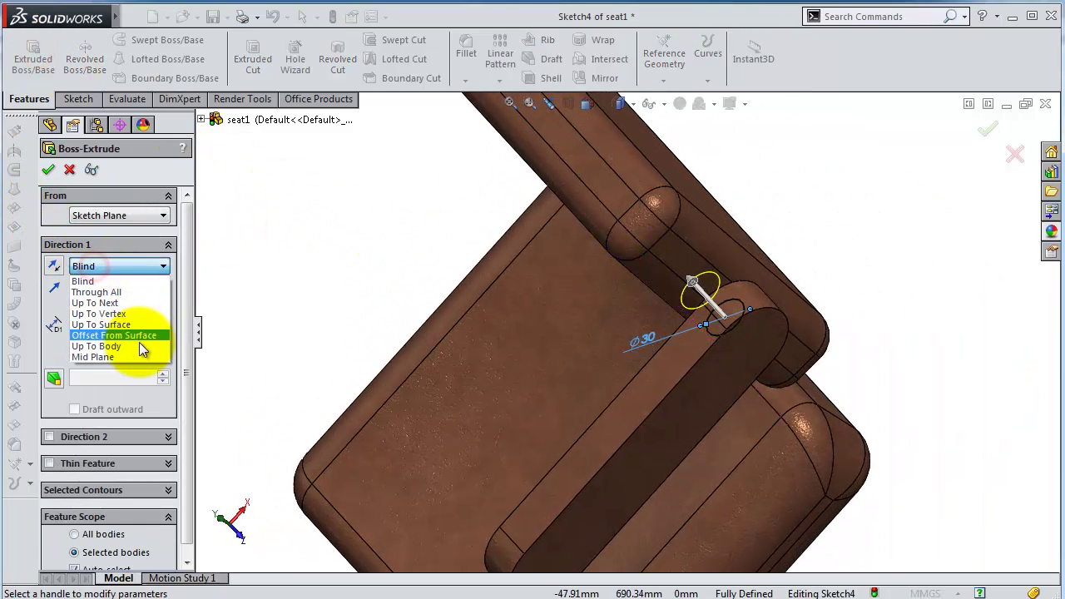
{"action": "left_click", "coordinate": [108, 303]}
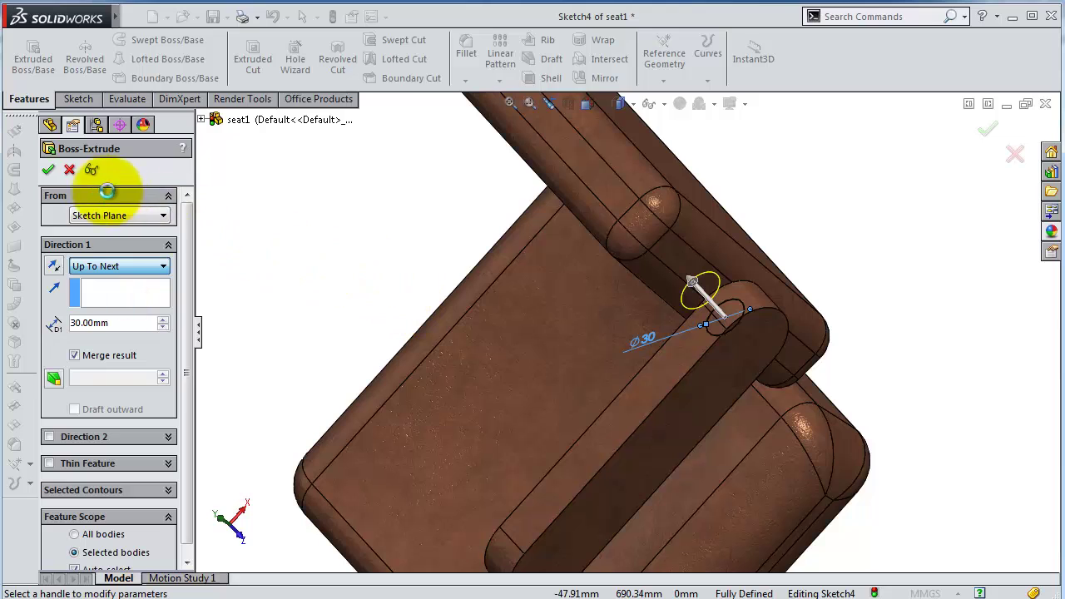
{"action": "left_click", "coordinate": [48, 172]}
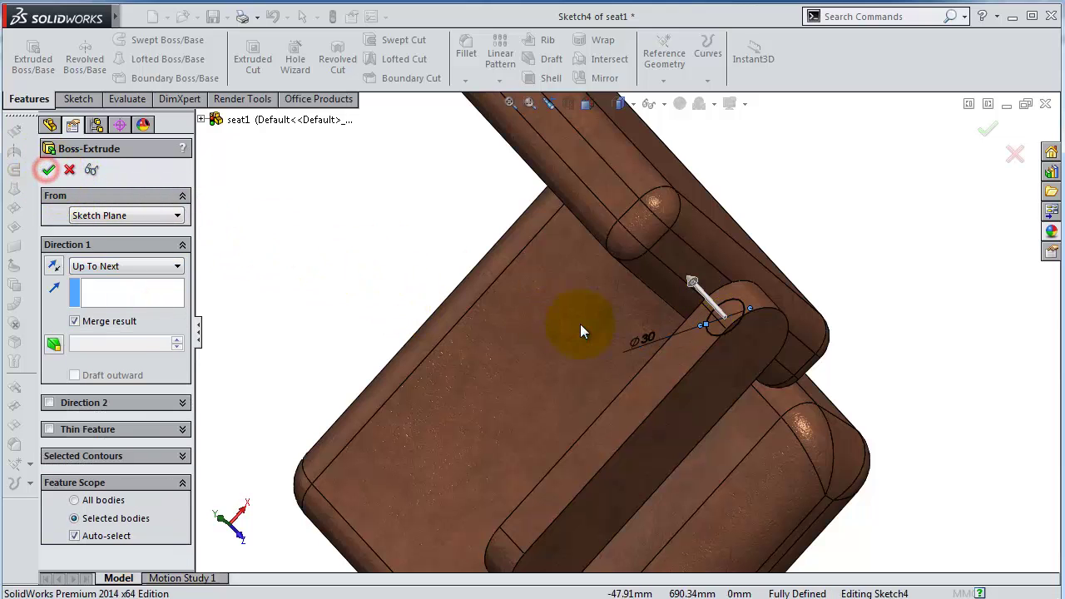
{"action": "mouse_move", "coordinate": [586, 330]}
{"action": "middle_mouse_down"}
{"action": "mouse_move", "coordinate": [501, 328]}
{"action": "mouse_move", "coordinate": [493, 312]}
{"action": "mouse_move", "coordinate": [511, 368]}
{"action": "middle_mouse_up"}
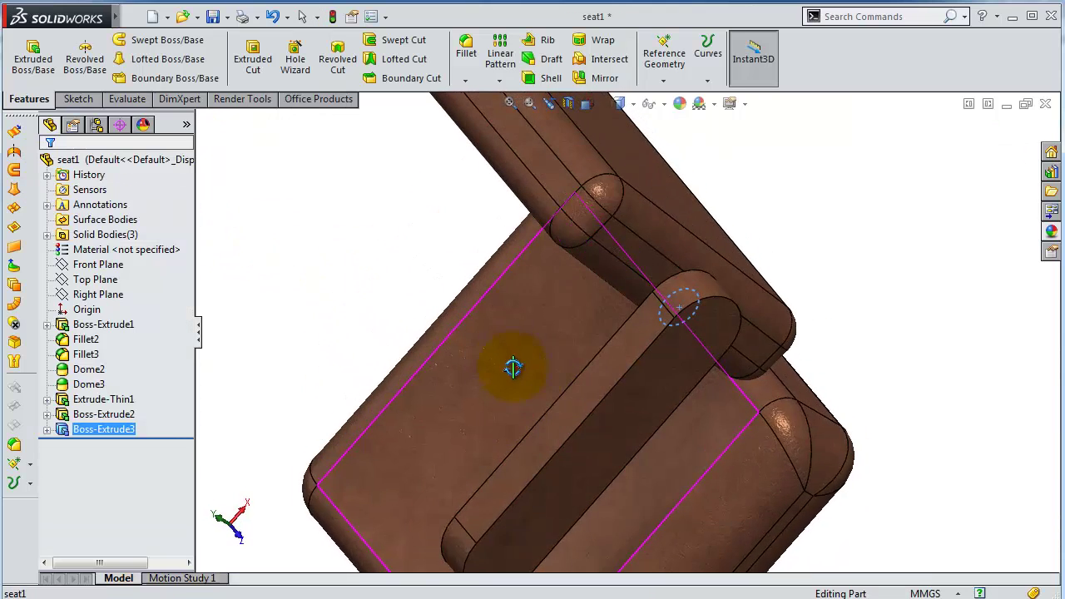
Apply the polished steel appearance to the new pin
{"action": "left_click", "coordinate": [1051, 232]}
{"action": "left_click", "coordinate": [903, 383]}
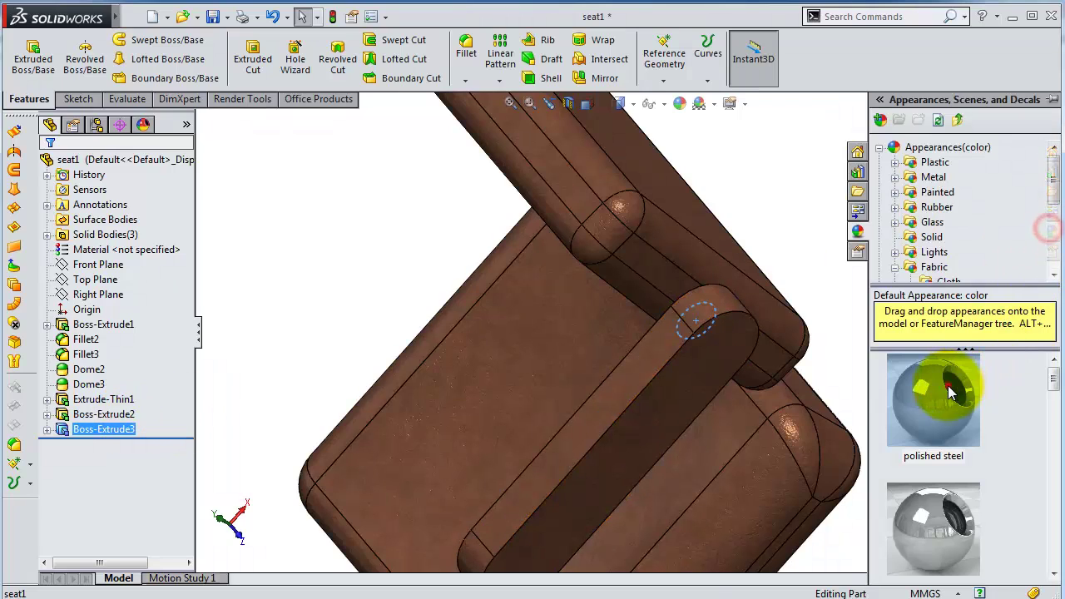
{"action": "mouse_move", "coordinate": [709, 309]}
{"action": "middle_mouse_down"}
{"action": "mouse_move", "coordinate": [613, 261]}
{"action": "mouse_move", "coordinate": [623, 212]}
{"action": "mouse_move", "coordinate": [709, 248]}
{"action": "mouse_move", "coordinate": [655, 388]}
{"action": "mouse_move", "coordinate": [680, 447]}
{"action": "middle_mouse_up"}
{"action": "mouse_move", "coordinate": [689, 382]}
{"action": "middle_mouse_down"}
{"action": "mouse_move", "coordinate": [694, 414]}
{"action": "mouse_move", "coordinate": [697, 295]}
{"action": "middle_mouse_up"}
Fillet the armrest's two outline edges with a 10 mm radius
{"action": "left_click", "coordinate": [468, 53]}
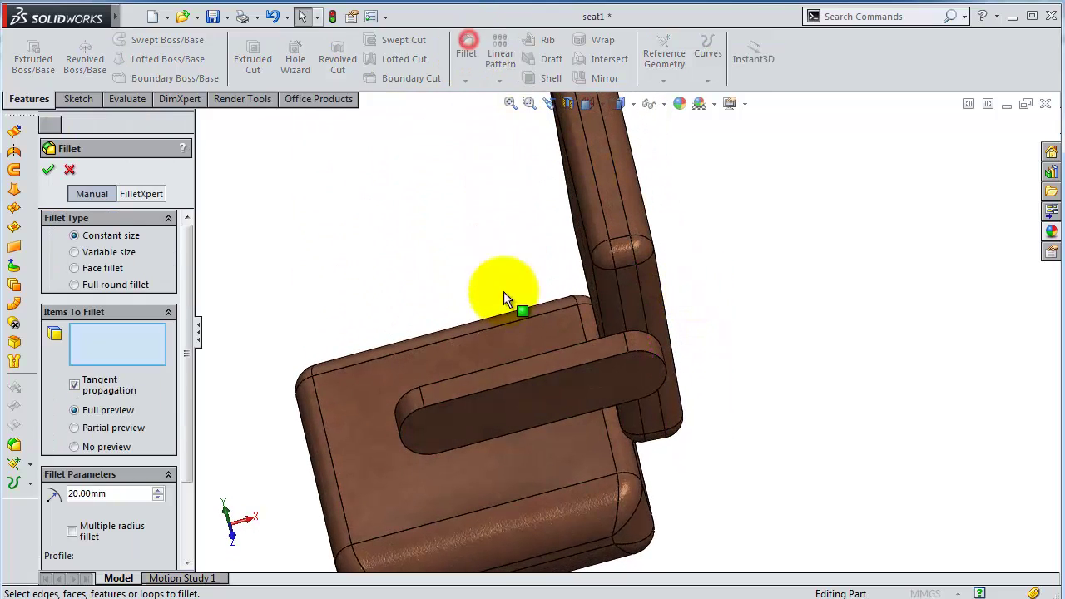
{"action": "double_click", "coordinate": [138, 494]}
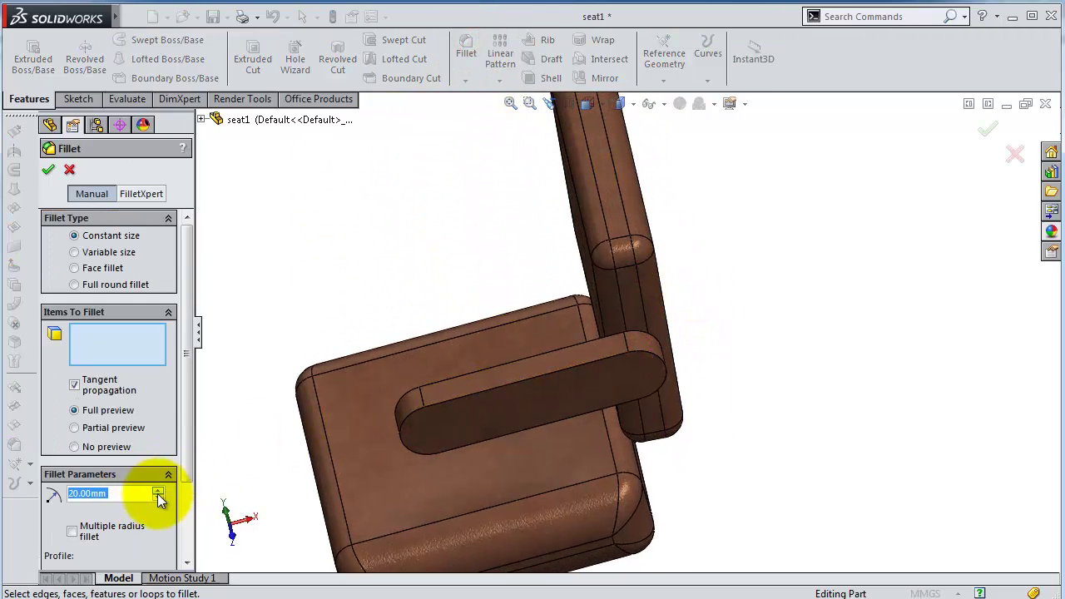
{"action": "type", "text": "10"}
{"action": "left_click", "coordinate": [586, 320]}
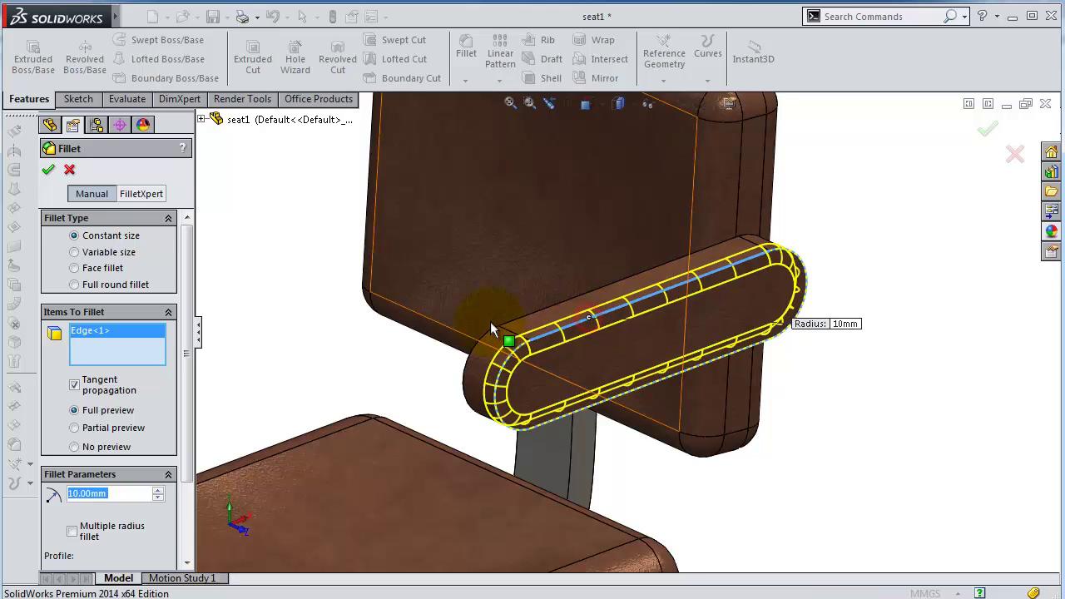
{"action": "left_click", "coordinate": [490, 329]}
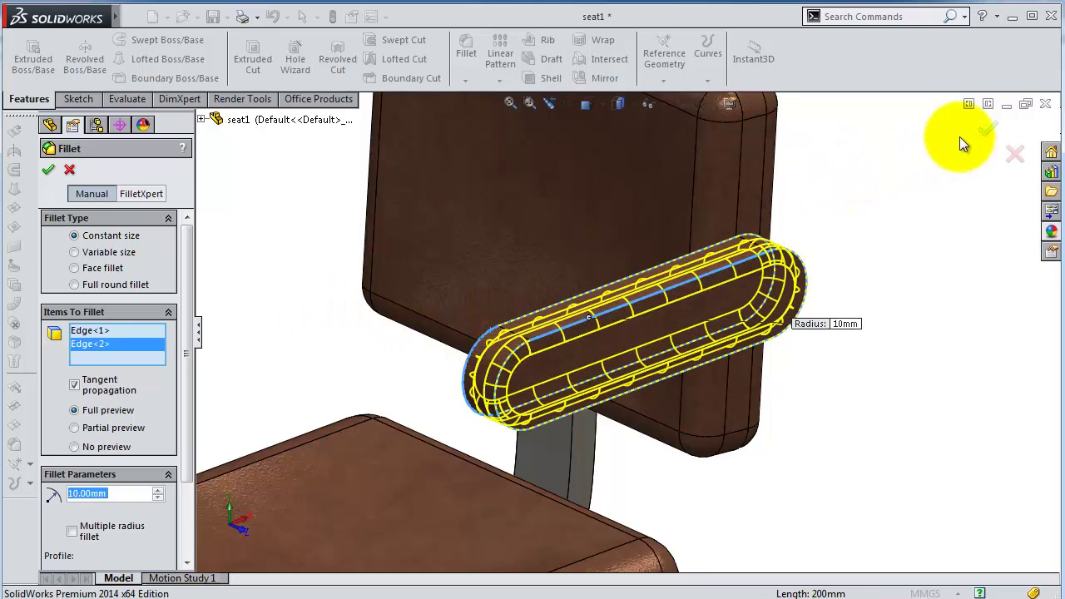
{"action": "left_click", "coordinate": [988, 128]}
{"action": "mouse_move", "coordinate": [792, 358]}
{"action": "middle_mouse_down"}
{"action": "mouse_move", "coordinate": [836, 348]}
{"action": "mouse_move", "coordinate": [801, 352]}
{"action": "mouse_move", "coordinate": [733, 299]}
{"action": "middle_mouse_up"}
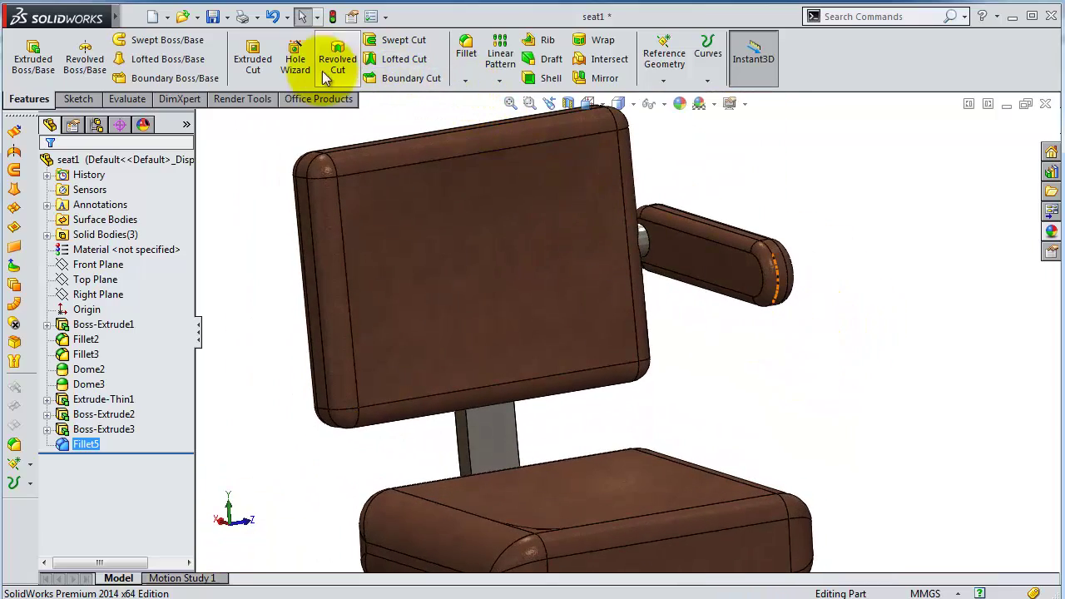
Mirror about the Front Plane, selecting the armrest Boss-Extrude2 and pin Boss-Extrude3
{"action": "left_click", "coordinate": [93, 265]}
{"action": "left_click", "coordinate": [499, 81]}
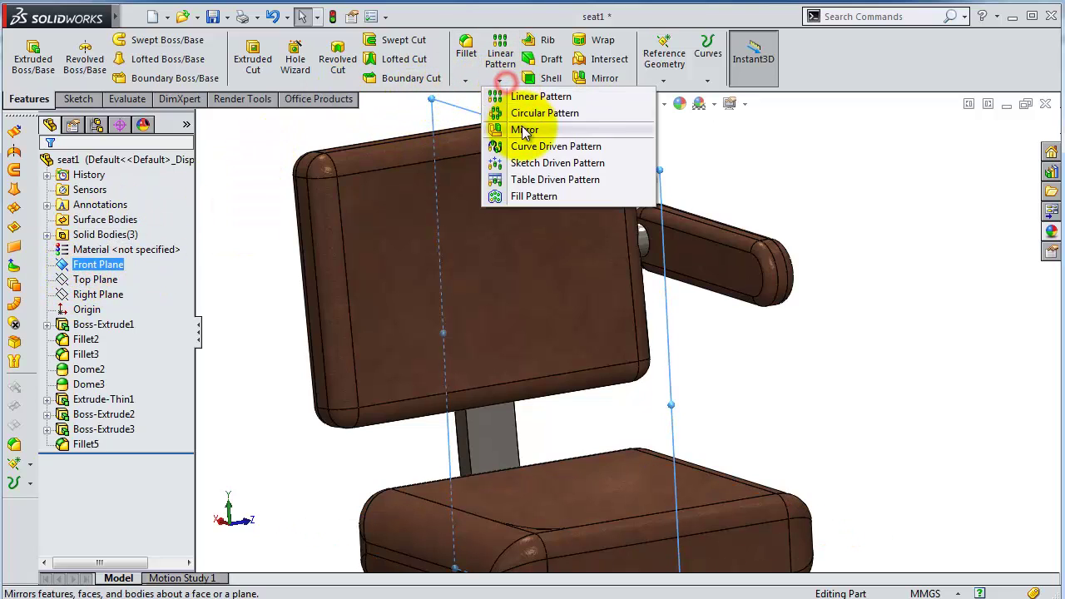
{"action": "left_click", "coordinate": [512, 129]}
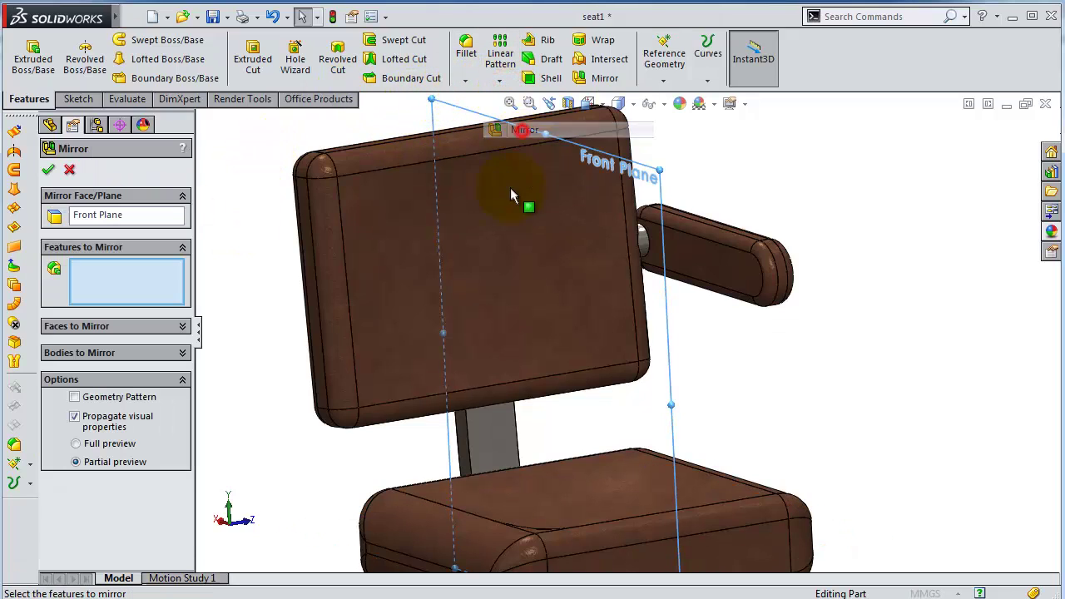
{"action": "left_click", "coordinate": [756, 268]}
{"action": "scroll", "coordinate": [643, 244], "scroll_direction": "down", "scroll_amount": 3}
{"action": "left_click", "coordinate": [642, 247]}
{"action": "scroll", "coordinate": [707, 279], "scroll_direction": "up", "scroll_amount": 3}
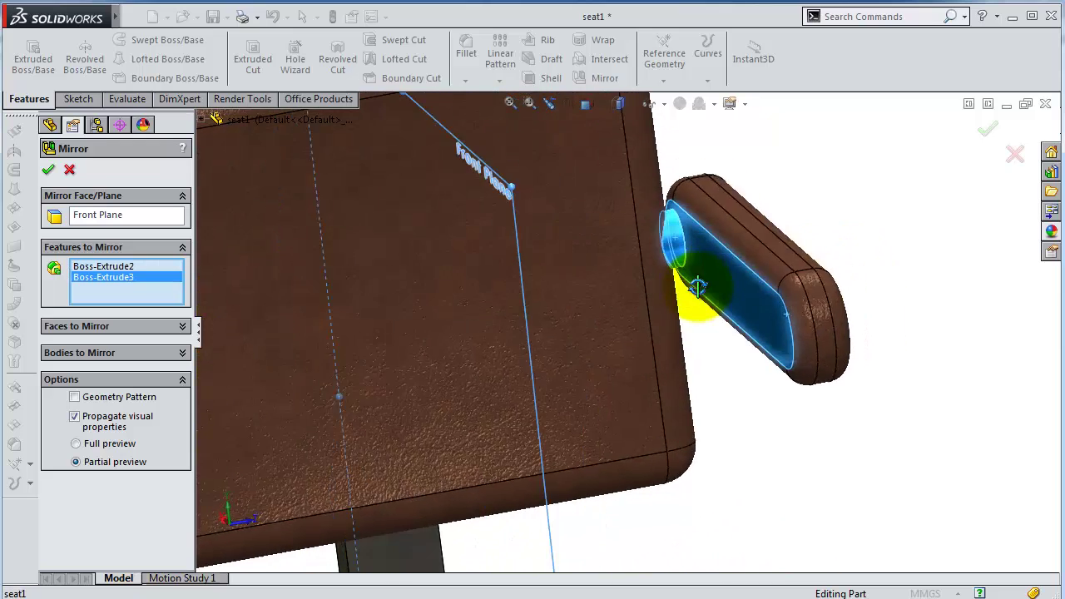
{"action": "scroll", "coordinate": [799, 233], "scroll_direction": "up", "scroll_amount": 3}
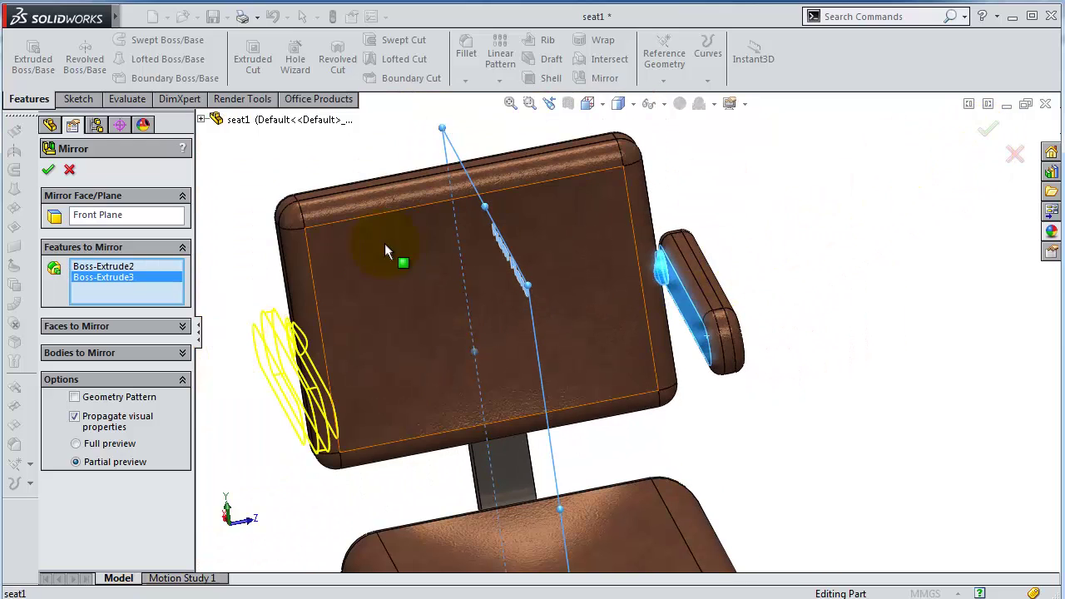
{"action": "scroll", "coordinate": [383, 366], "scroll_direction": "down", "scroll_amount": 1}
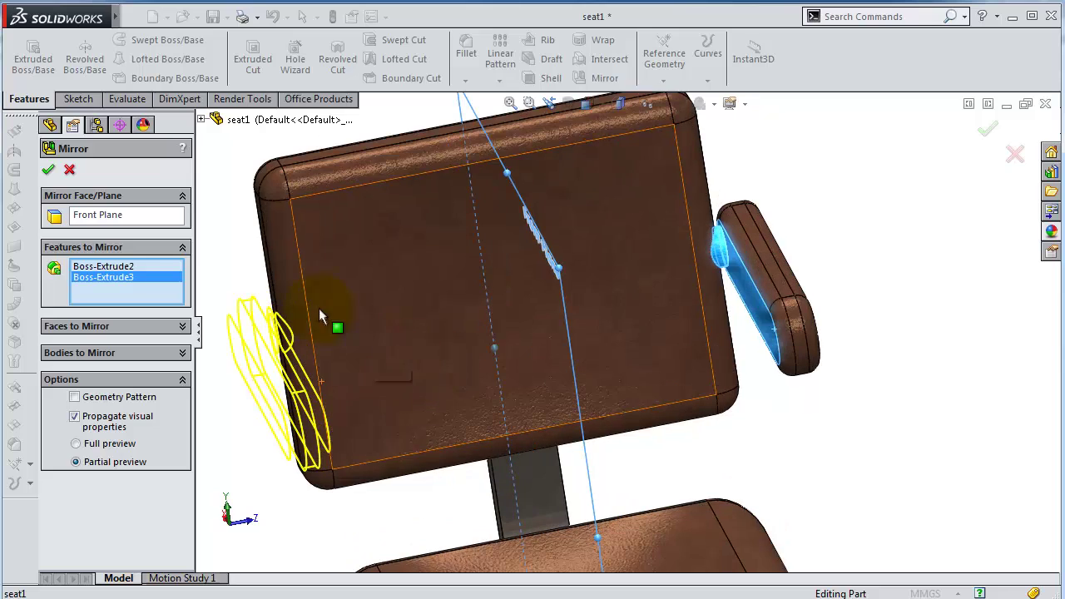
Add Fillet5 to the mirrored features and confirm the mirror
{"action": "left_click", "coordinate": [203, 118]}
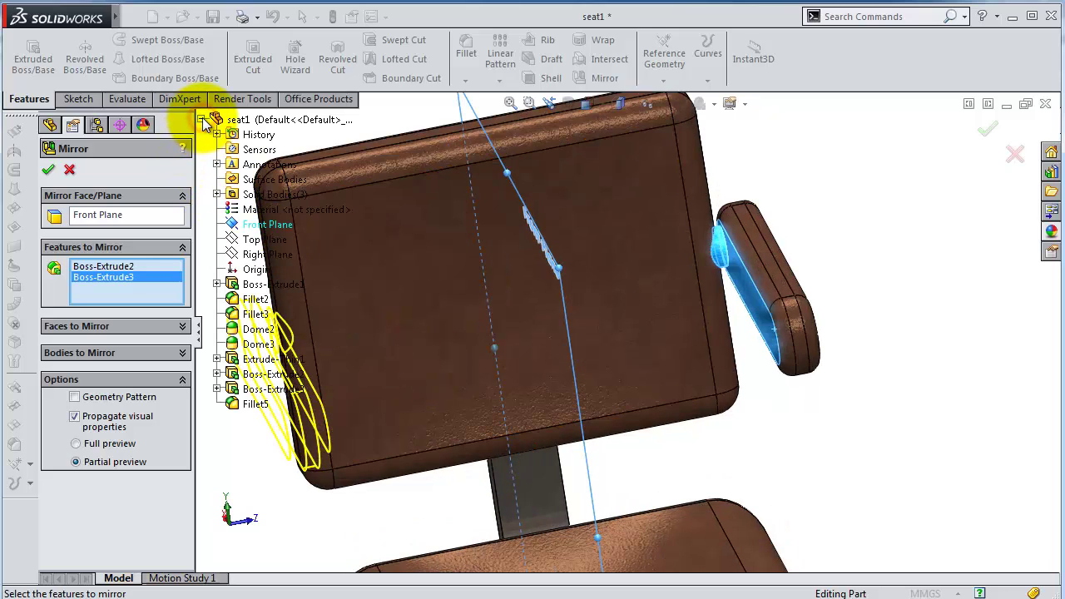
{"action": "left_click", "coordinate": [248, 404]}
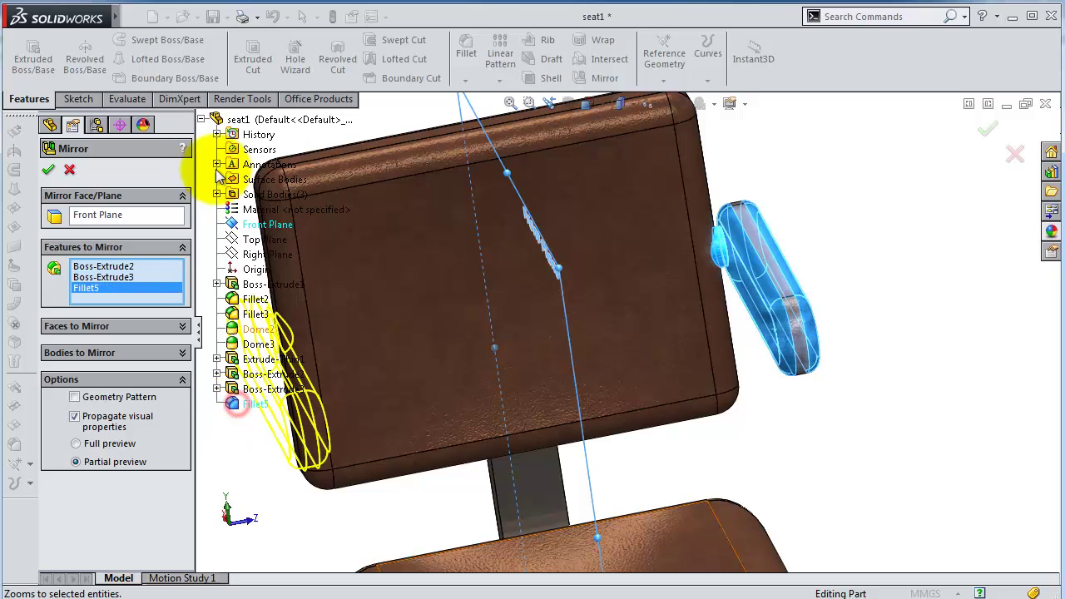
{"action": "left_click", "coordinate": [989, 131]}
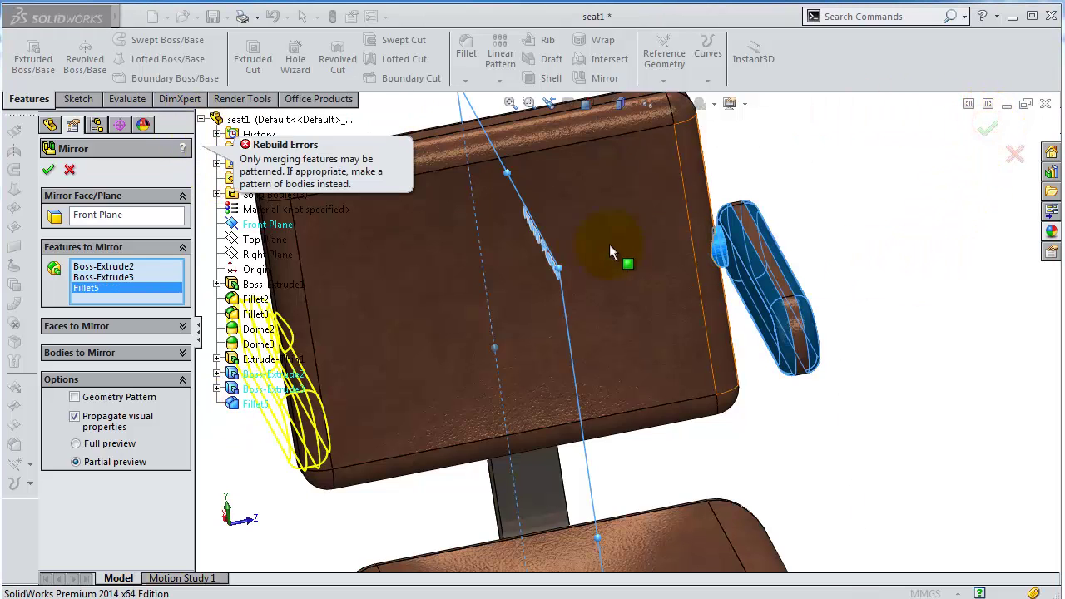
{"action": "left_click", "coordinate": [988, 130]}
Orbit around the chair to inspect both armrests
{"action": "mouse_move", "coordinate": [901, 303]}
{"action": "middle_mouse_down"}
{"action": "mouse_move", "coordinate": [875, 291]}
{"action": "mouse_move", "coordinate": [894, 423]}
{"action": "mouse_move", "coordinate": [887, 266]}
{"action": "mouse_move", "coordinate": [832, 278]}
{"action": "mouse_move", "coordinate": [808, 297]}
{"action": "middle_mouse_up"}
{"action": "scroll", "coordinate": [770, 408], "scroll_direction": "up", "scroll_amount": 2}
{"action": "middle_click_drag", "start_coordinate": [770, 404], "coordinate": [759, 362]}
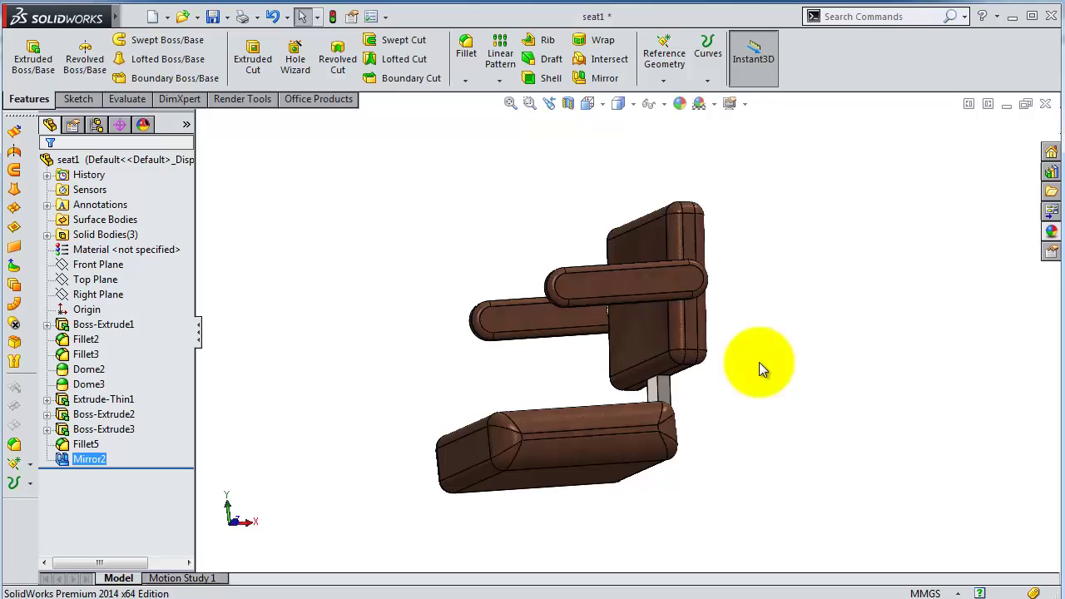
{"action": "left_click", "coordinate": [98, 266]}
{"action": "middle_click_drag", "start_coordinate": [444, 295], "coordinate": [488, 380]}
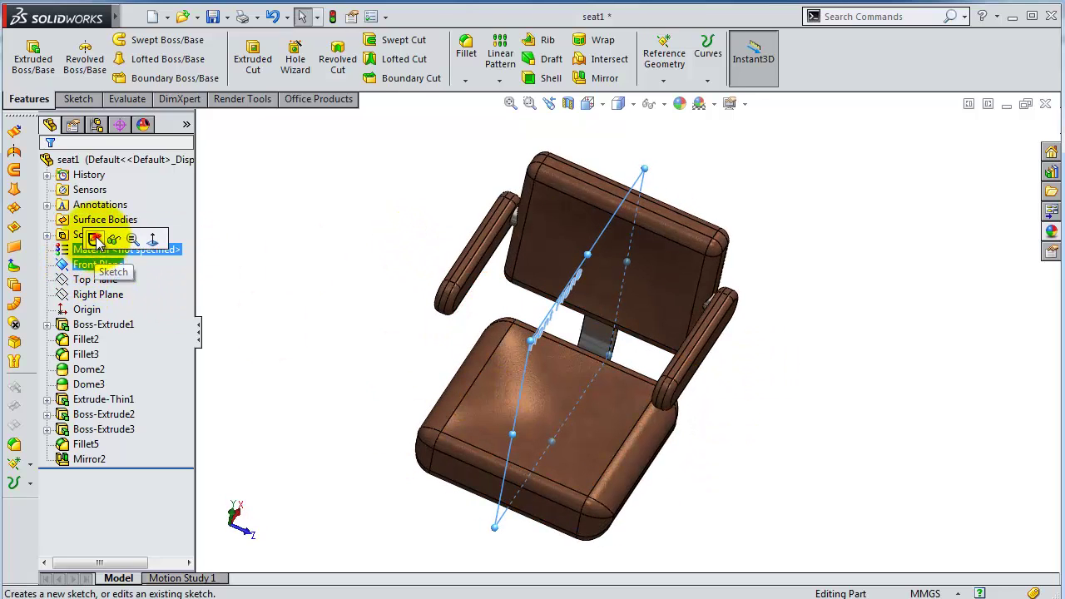
Start a Front Plane sketch and draw a corner rectangle below the seat
{"action": "left_click", "coordinate": [98, 242]}
{"action": "left_click", "coordinate": [695, 59]}
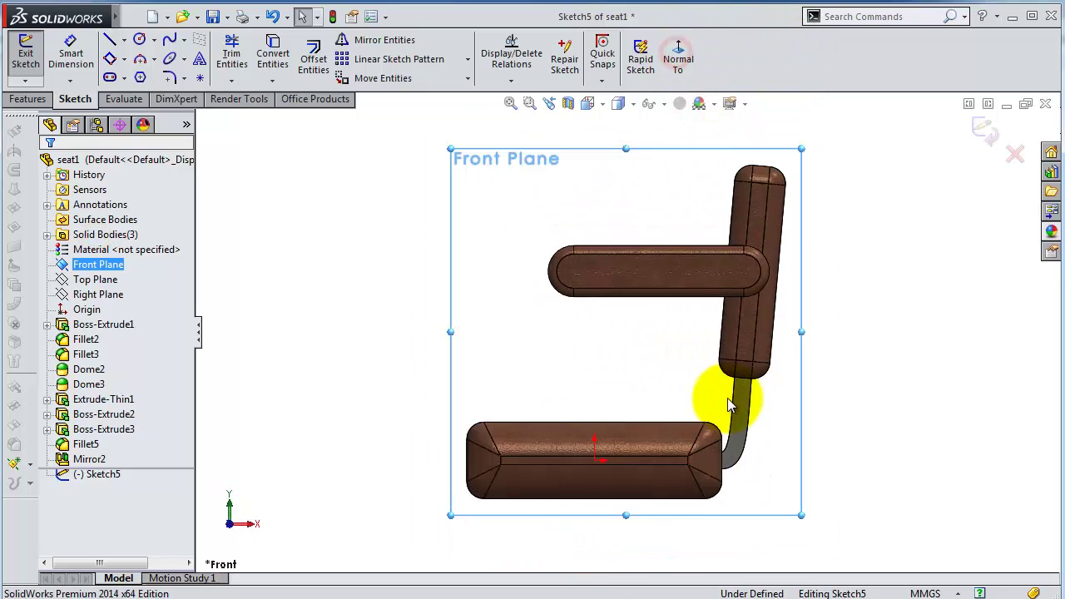
{"action": "left_click", "coordinate": [124, 59]}
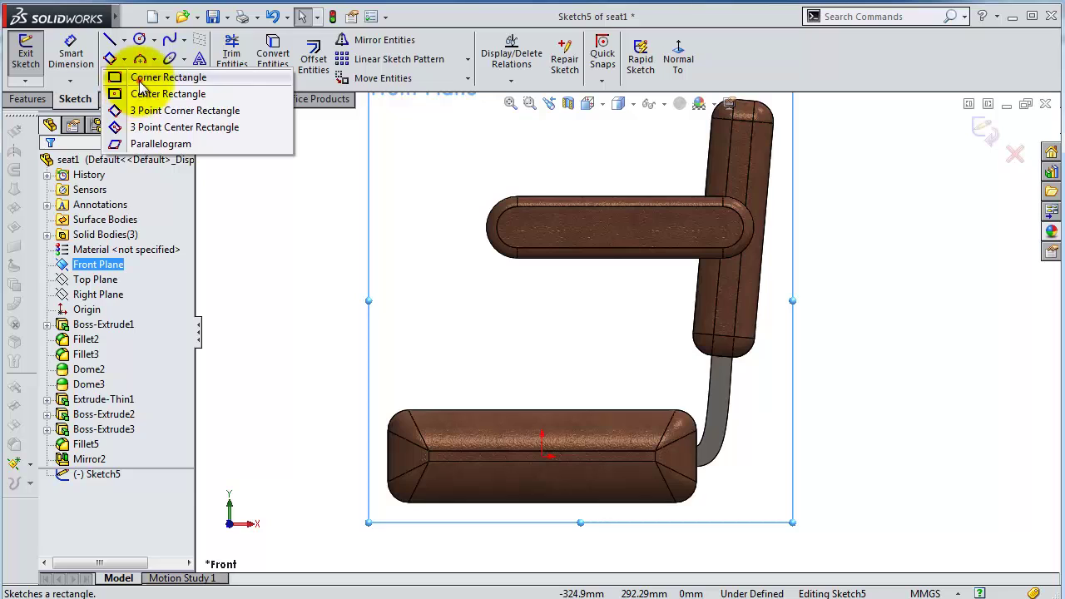
{"action": "left_click", "coordinate": [142, 77]}
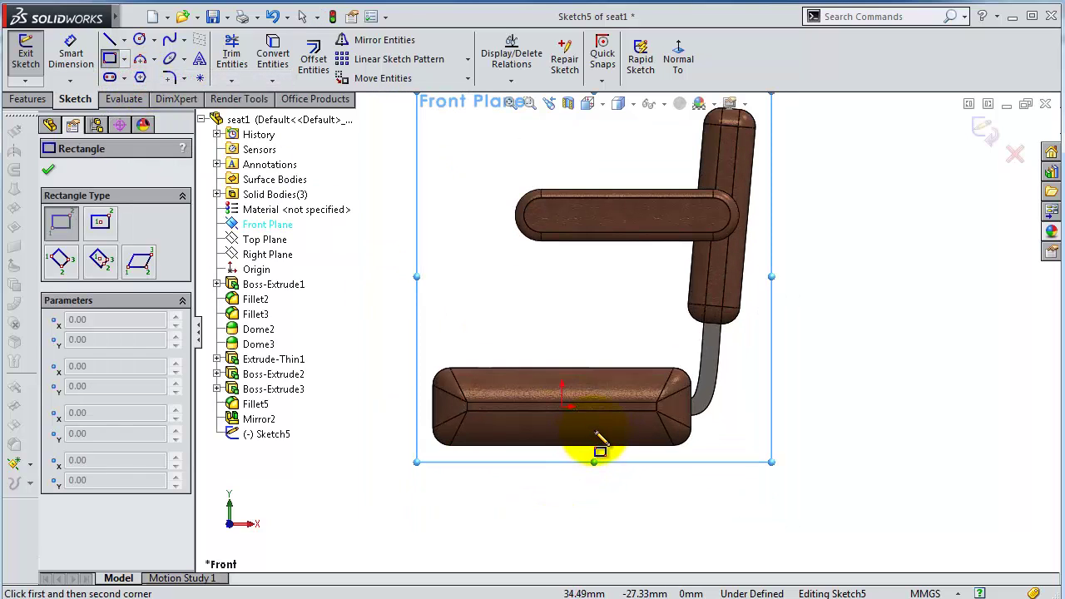
{"action": "left_click", "coordinate": [596, 430]}
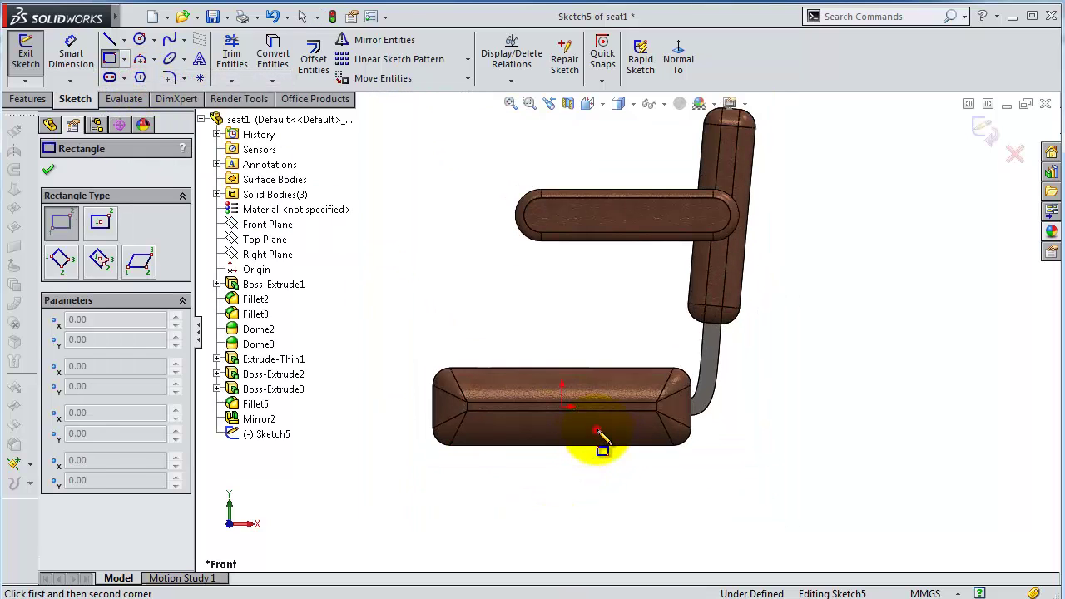
{"action": "left_click", "coordinate": [498, 540]}
{"action": "key", "text": "Escape"}
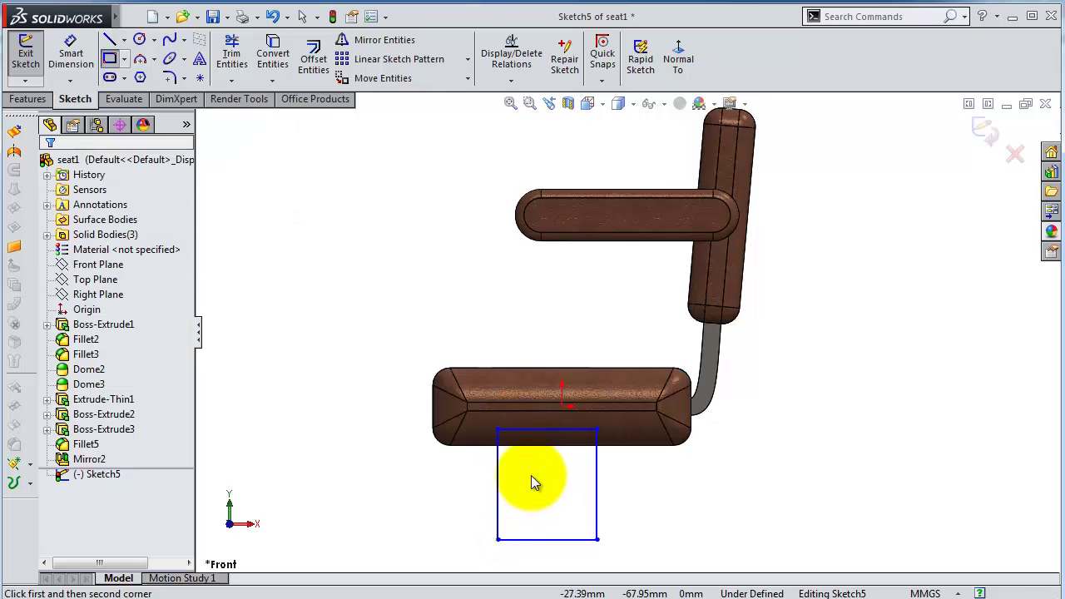
Make the rectangle's left and bottom sides equal and dimension the side to 120 mm
{"action": "left_click", "coordinate": [498, 500]}
{"action": "left_click", "coordinate": [531, 541], "text": "ctrl"}
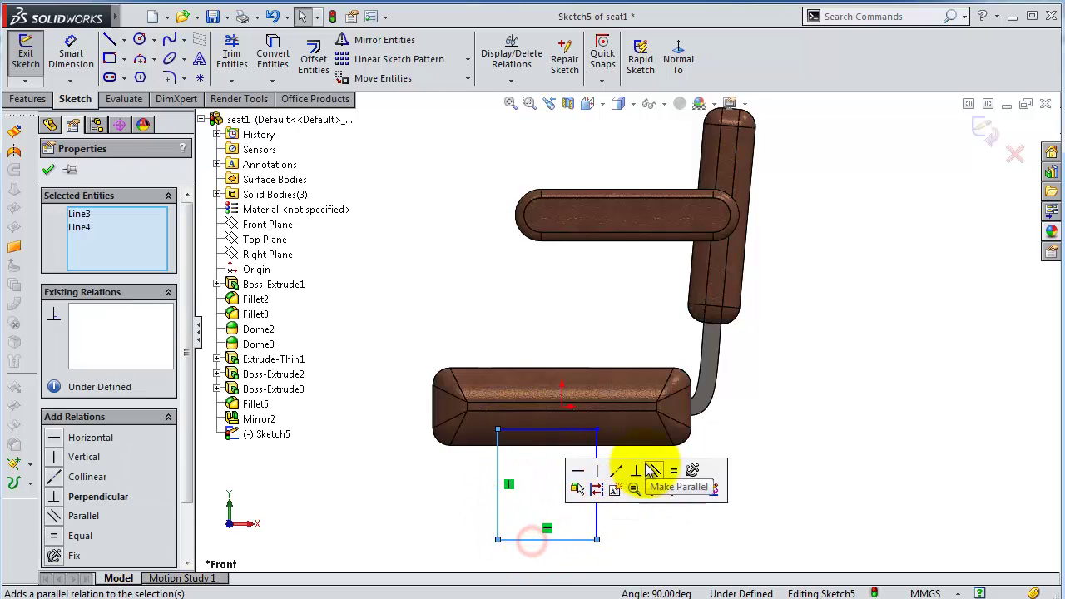
{"action": "left_click", "coordinate": [671, 468]}
{"action": "left_click", "coordinate": [71, 51]}
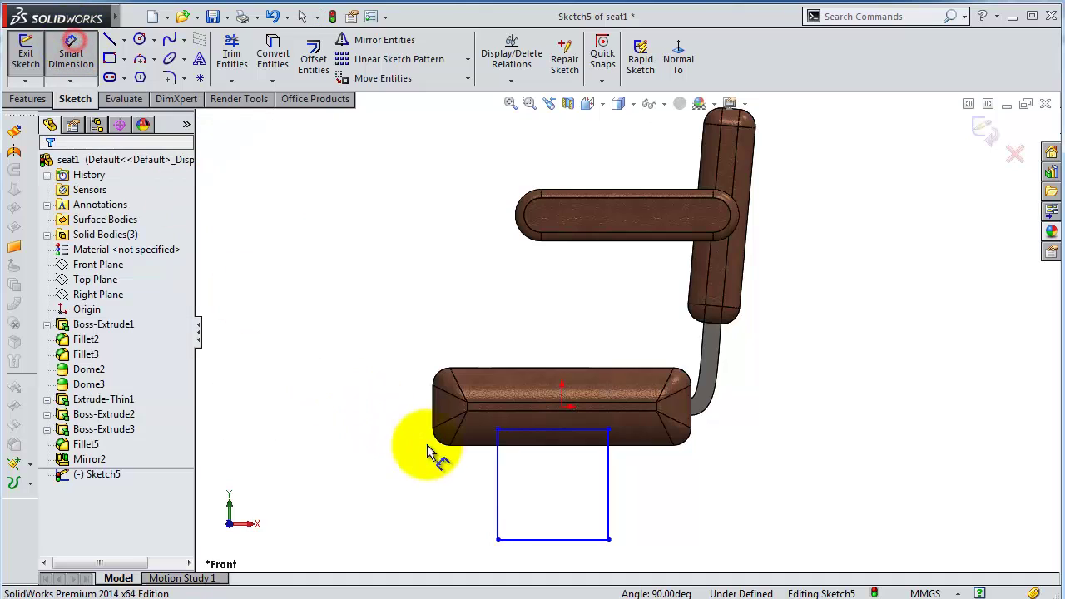
{"action": "left_click", "coordinate": [498, 494]}
{"action": "left_click", "coordinate": [400, 505]}
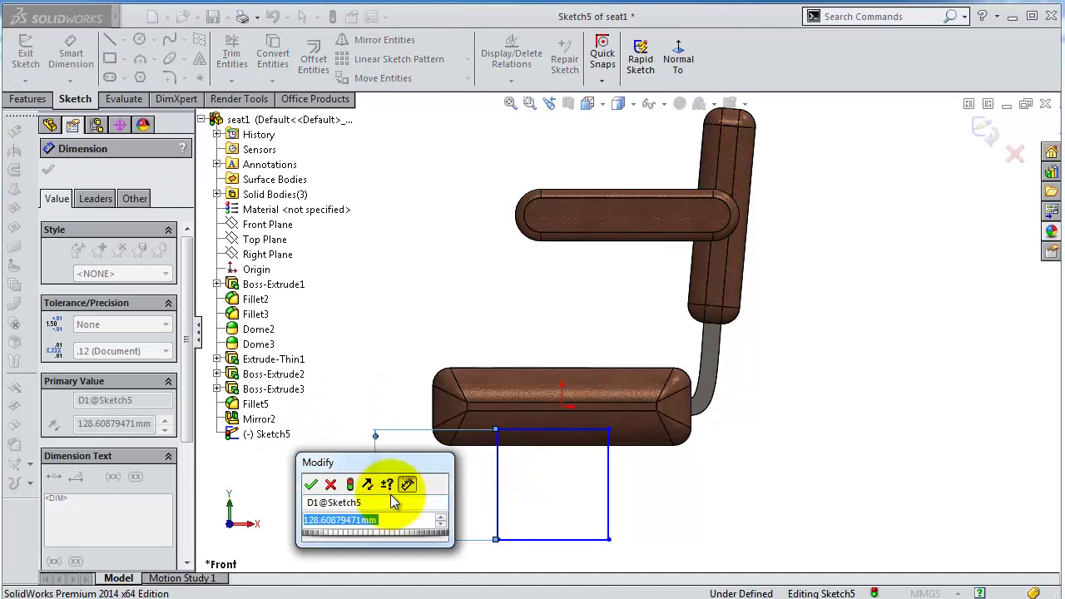
{"action": "type", "text": "120"}
{"action": "key", "text": "Return"}
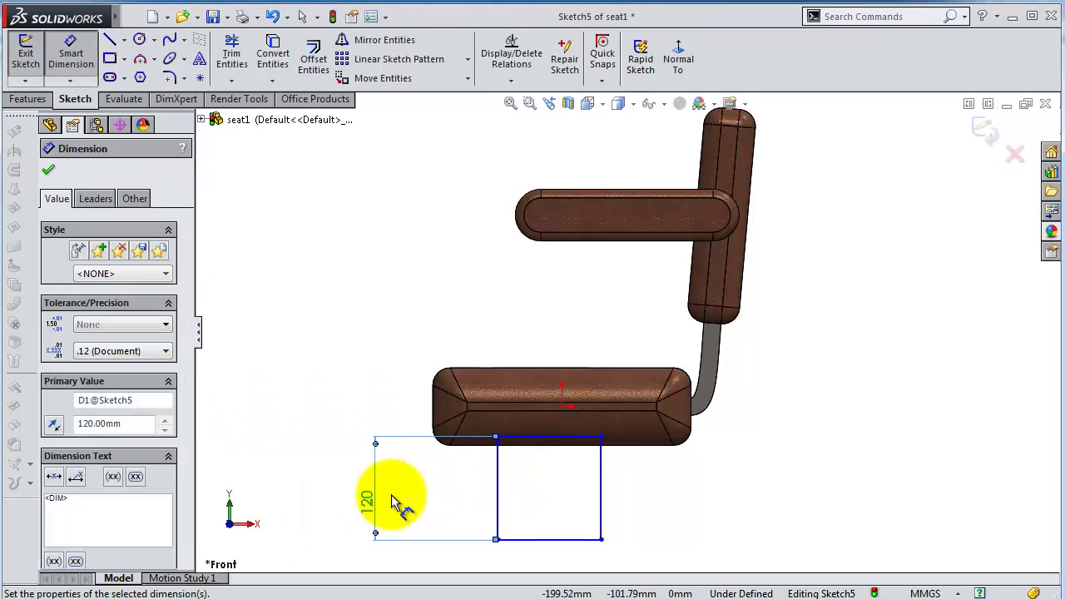
Dimension the rectangle 30 mm from the origin horizontally and vertically
{"action": "scroll", "coordinate": [578, 447], "scroll_direction": "down", "scroll_amount": 3}
{"action": "scroll", "coordinate": [691, 405], "scroll_direction": "down", "scroll_amount": 2}
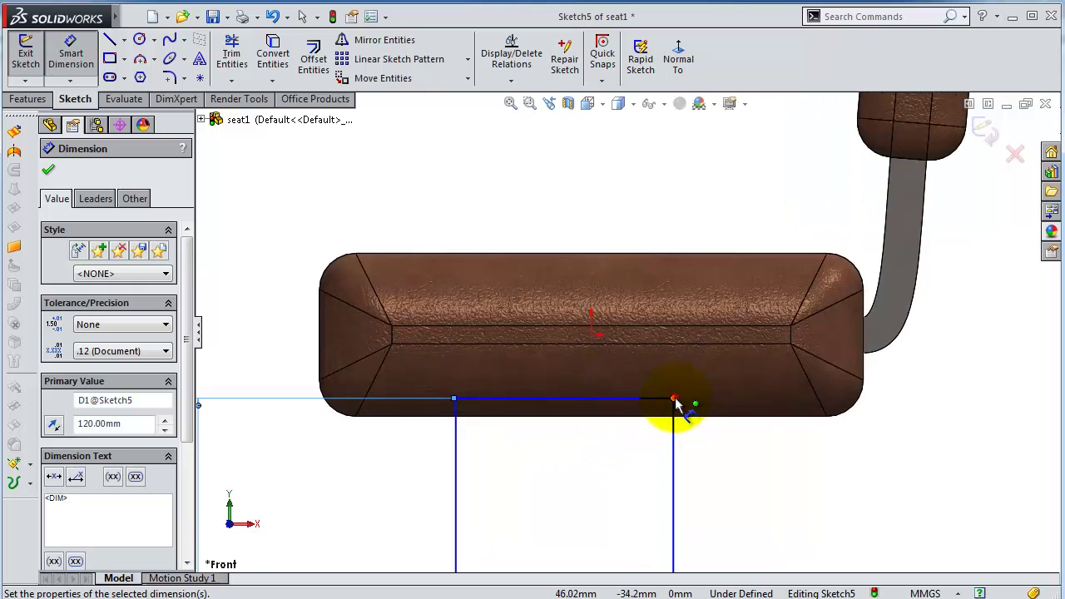
{"action": "left_click", "coordinate": [675, 398]}
{"action": "left_click", "coordinate": [591, 339]}
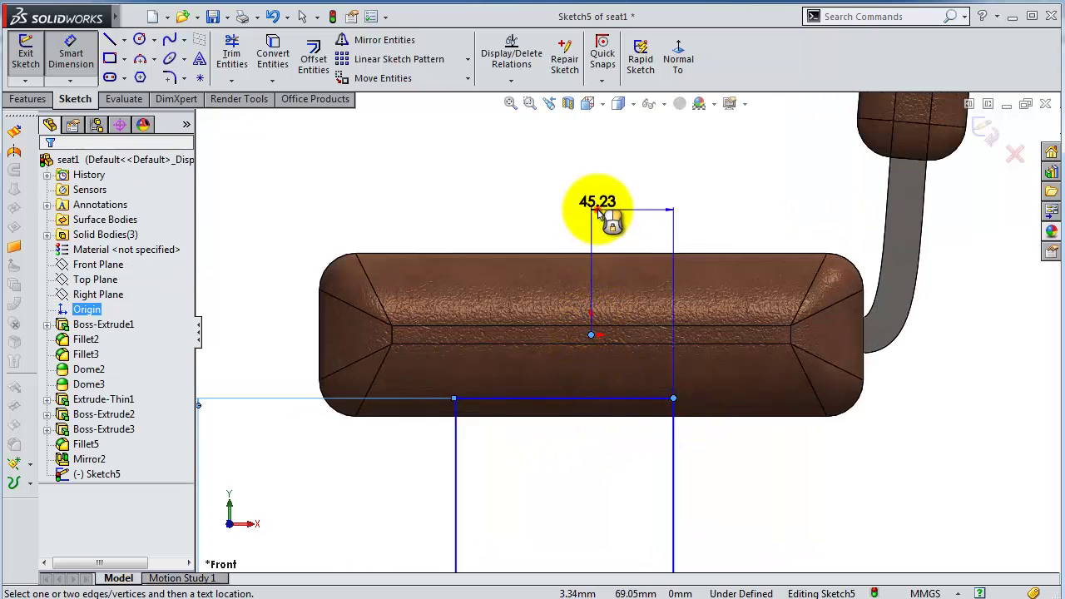
{"action": "left_click", "coordinate": [599, 210]}
{"action": "type", "text": "30"}
{"action": "key", "text": "Return"}
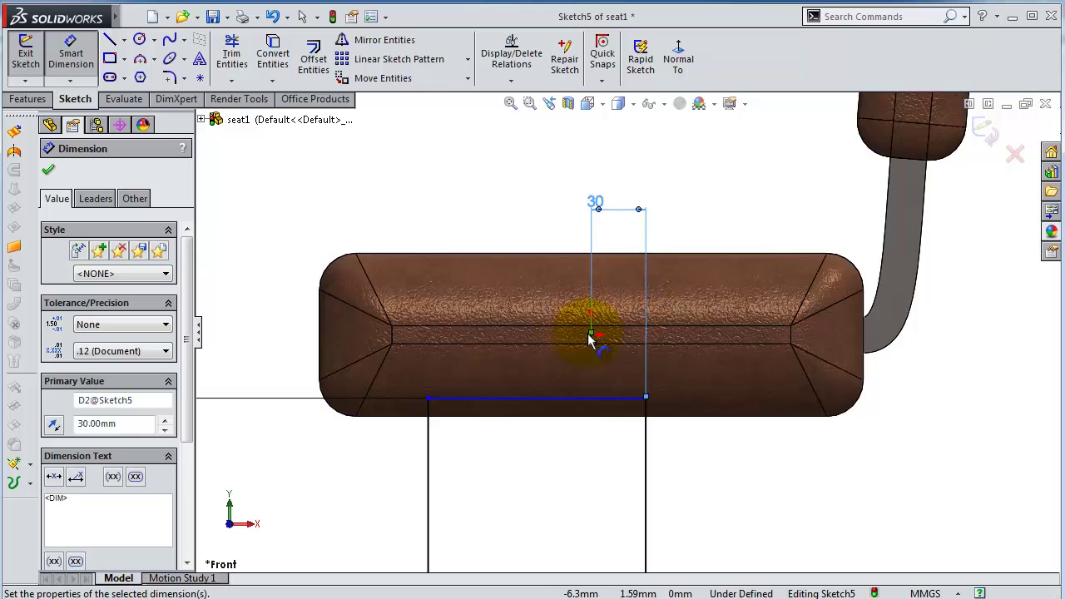
{"action": "left_click", "coordinate": [591, 401]}
{"action": "left_click", "coordinate": [591, 334]}
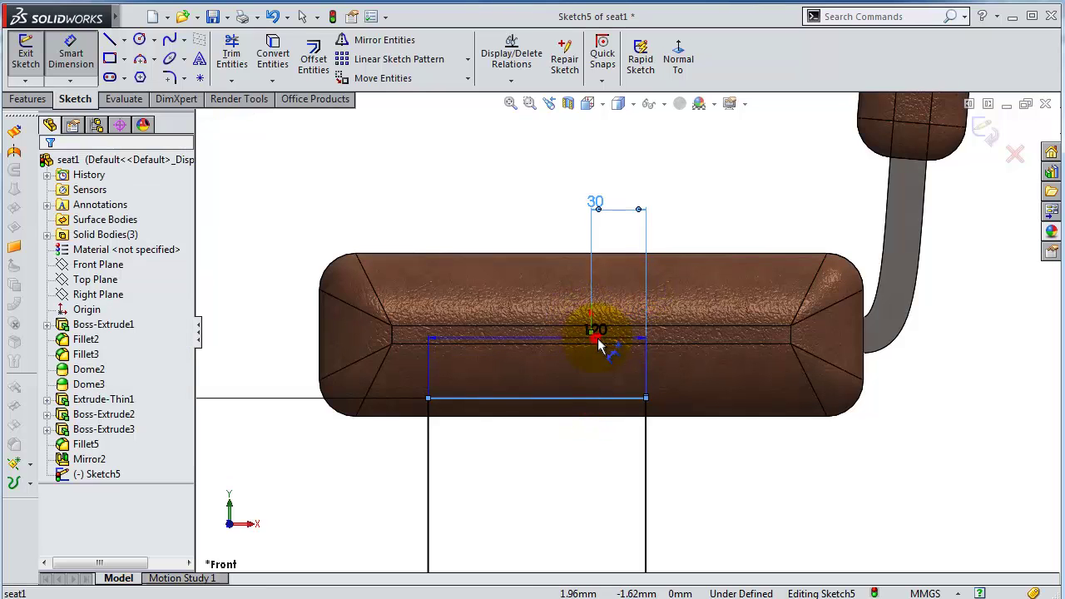
{"action": "left_click", "coordinate": [970, 375]}
{"action": "type", "text": "30"}
{"action": "key", "text": "Return"}
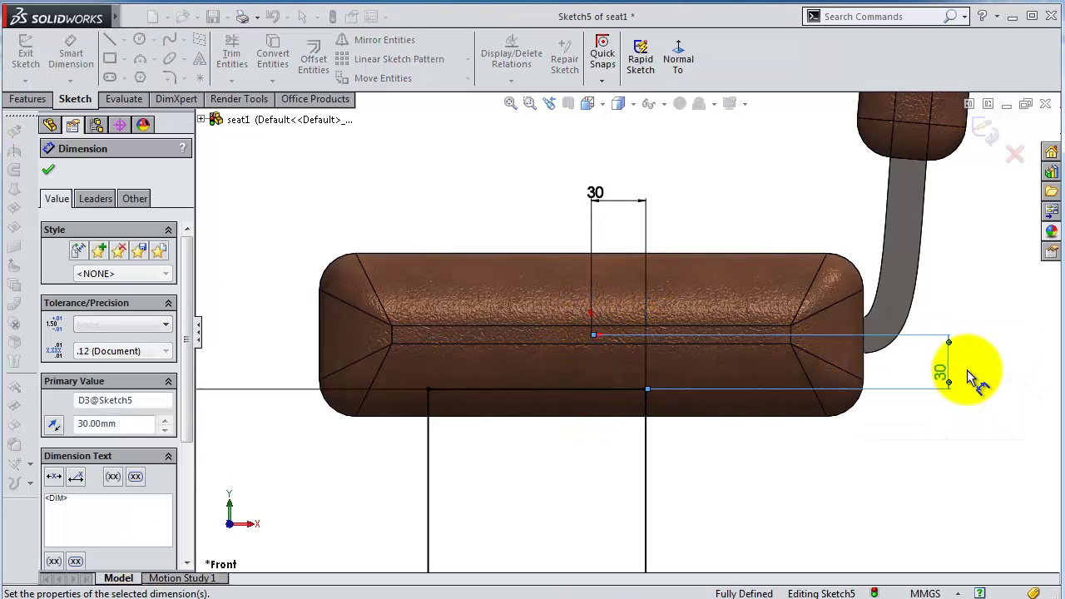
{"action": "scroll", "coordinate": [630, 334], "scroll_direction": "down", "scroll_amount": 3}
Chamfer the rectangle's lower-left corner with 80 mm equal distances
{"action": "left_click", "coordinate": [184, 78]}
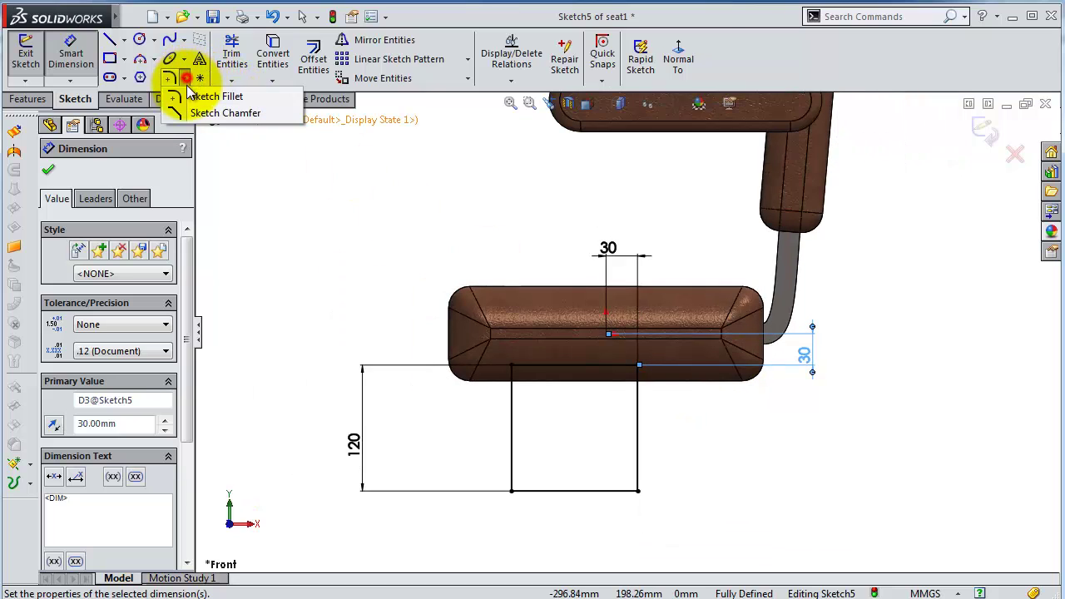
{"action": "left_click", "coordinate": [200, 112]}
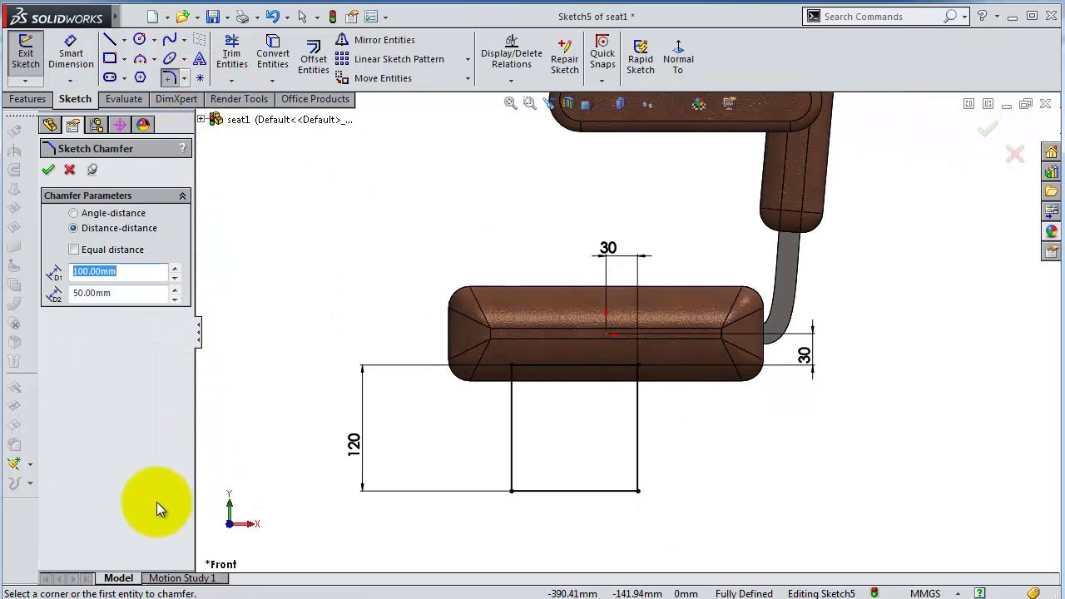
{"action": "type", "text": "80"}
{"action": "left_click", "coordinate": [73, 250]}
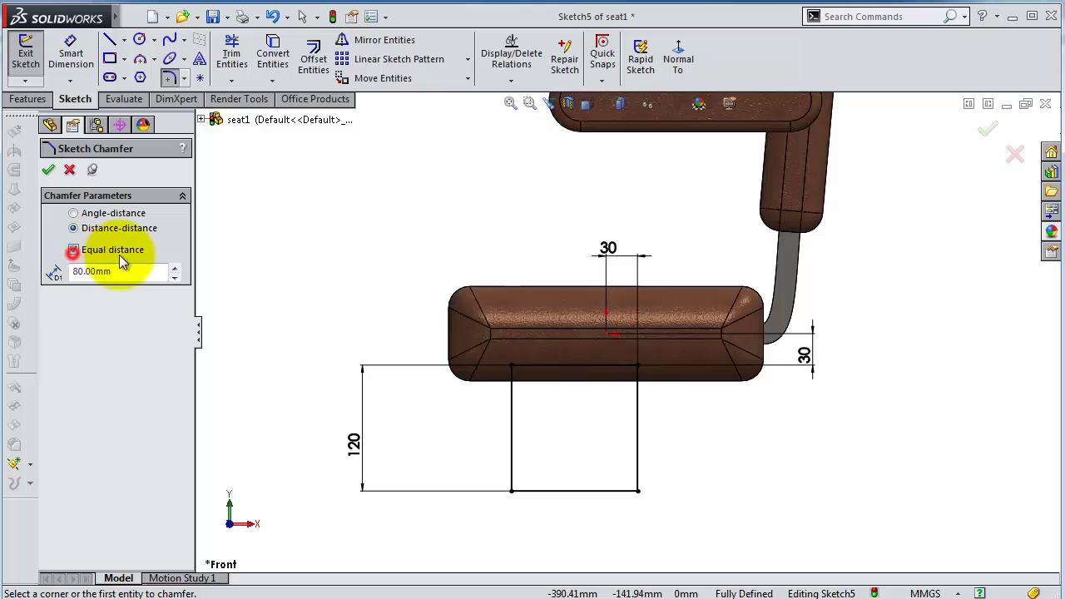
{"action": "left_click", "coordinate": [511, 491]}
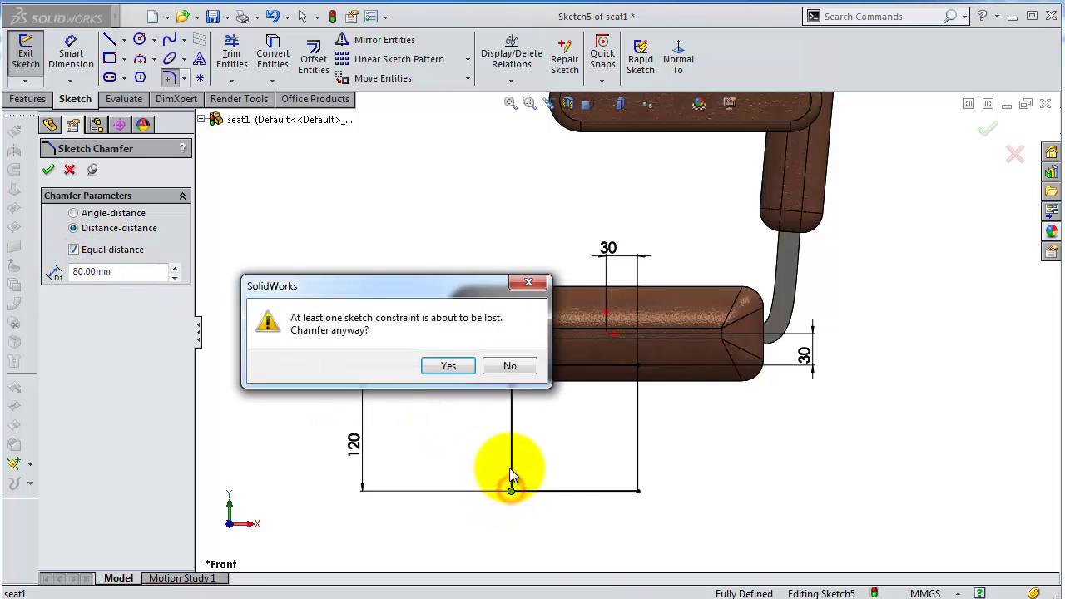
{"action": "left_click", "coordinate": [449, 367]}
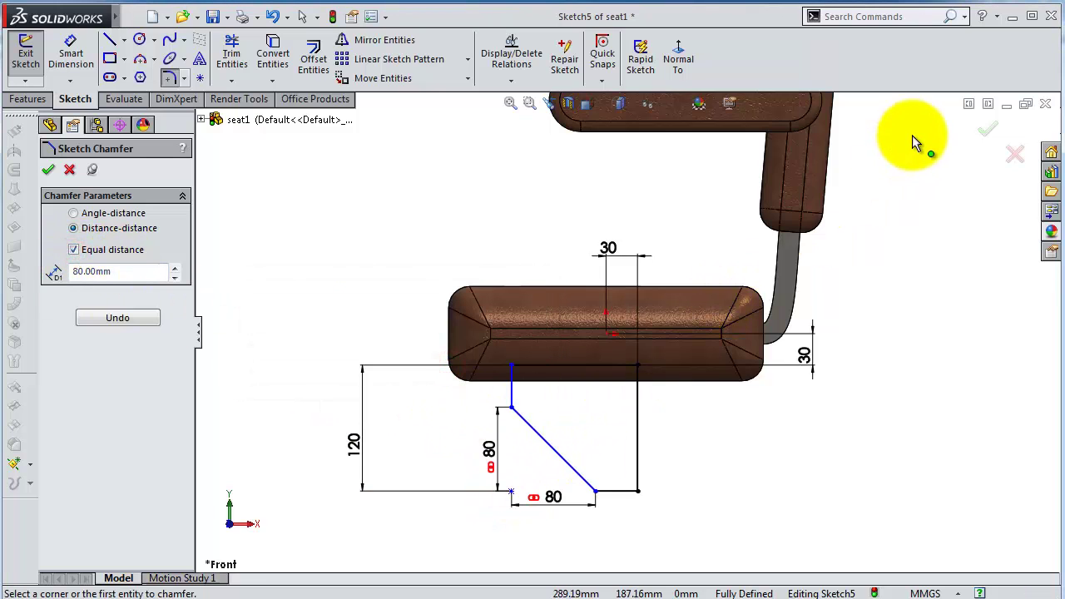
{"action": "left_click", "coordinate": [988, 129]}
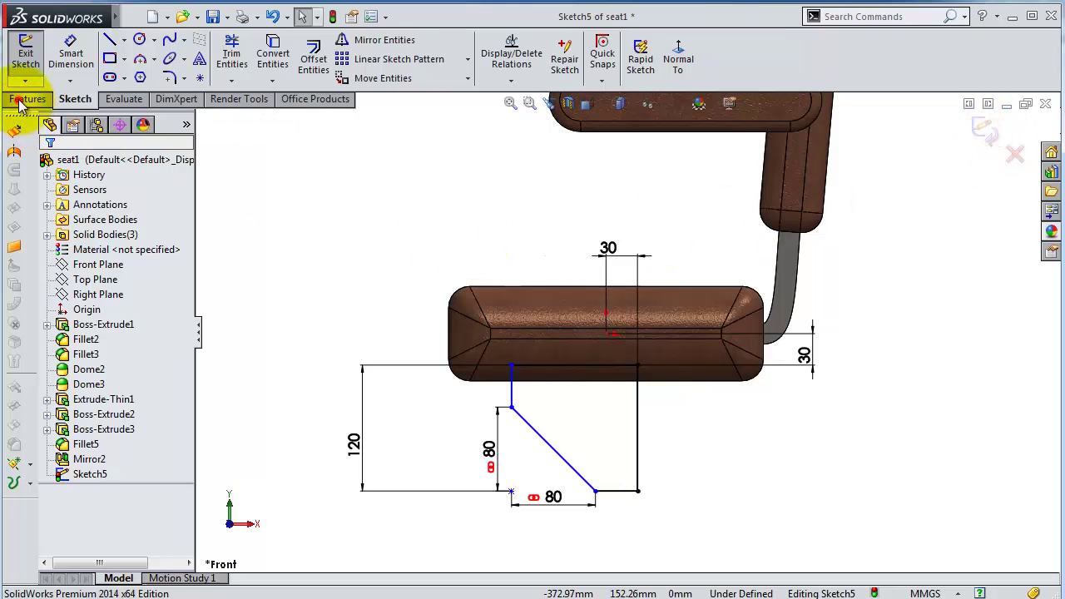
{"action": "left_click", "coordinate": [22, 99]}
Extrude the chamfered Sketch5 profile 60 mm with a Mid Plane end condition
{"action": "left_click", "coordinate": [34, 59]}
{"action": "middle_click_drag", "start_coordinate": [390, 195], "coordinate": [455, 318]}
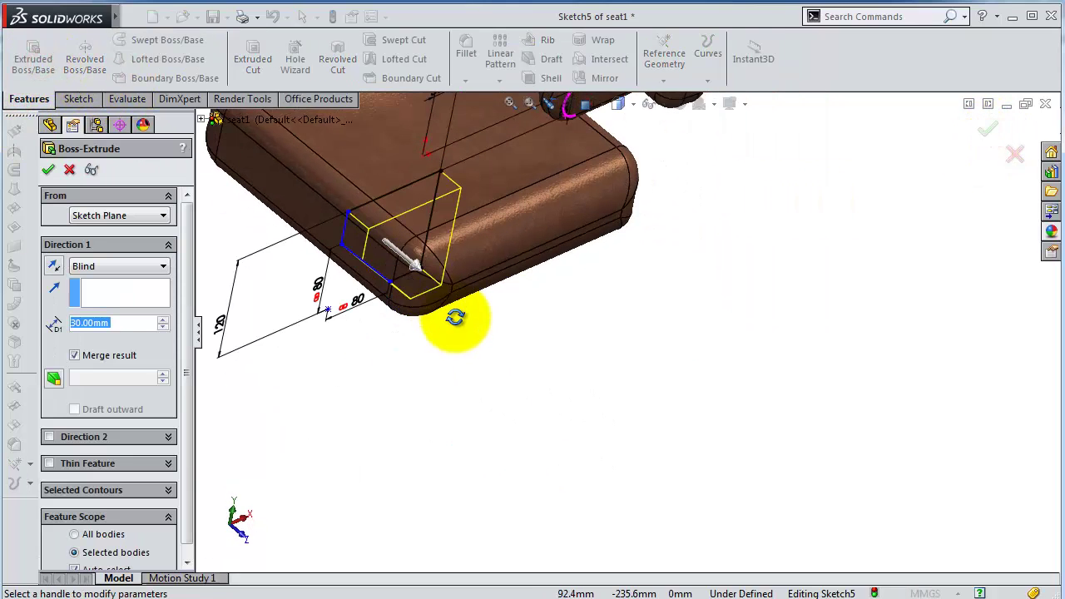
{"action": "left_click", "coordinate": [141, 266]}
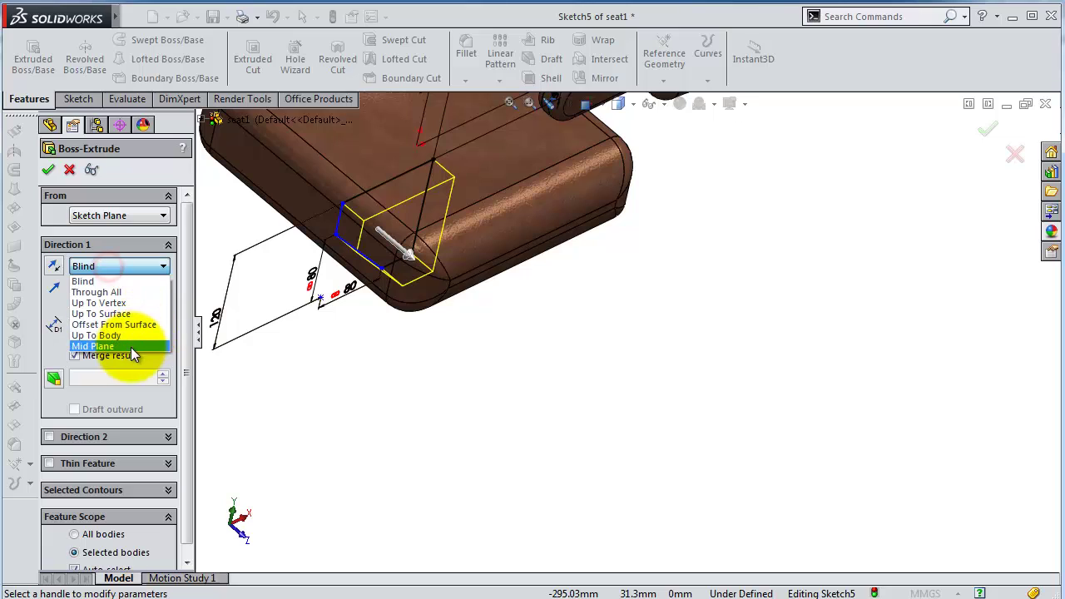
{"action": "left_click", "coordinate": [131, 348]}
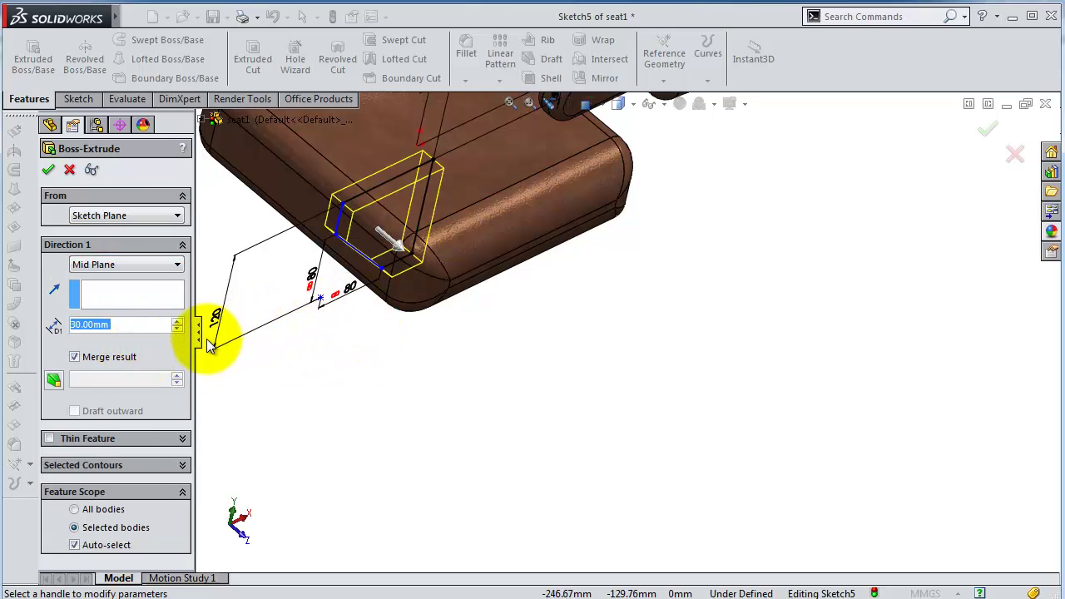
{"action": "type", "text": "60"}
{"action": "left_click", "coordinate": [50, 350]}
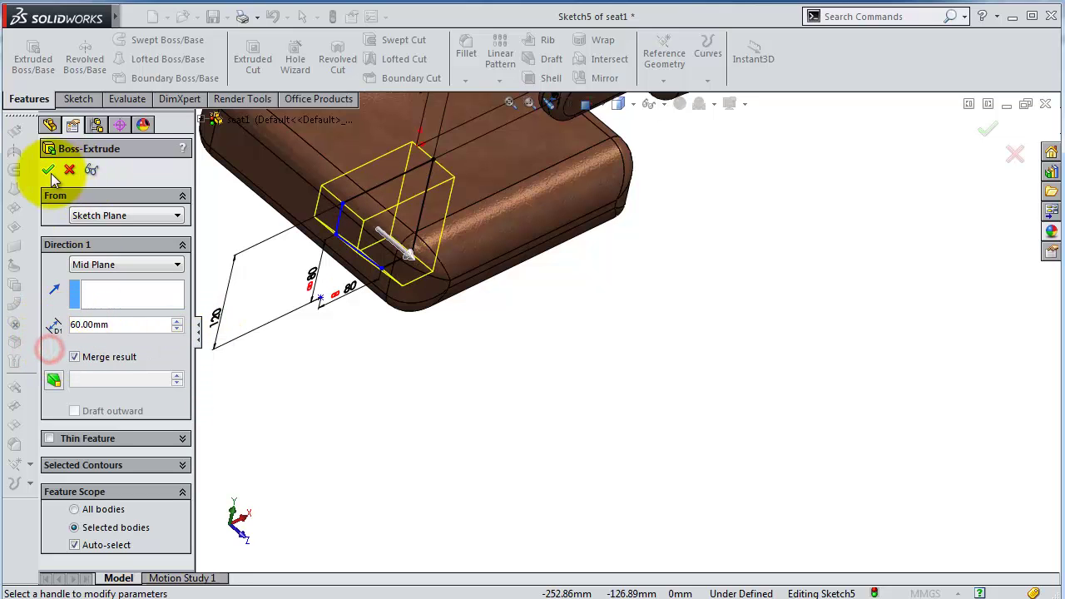
{"action": "scroll", "coordinate": [502, 359], "scroll_direction": "up", "scroll_amount": 2}
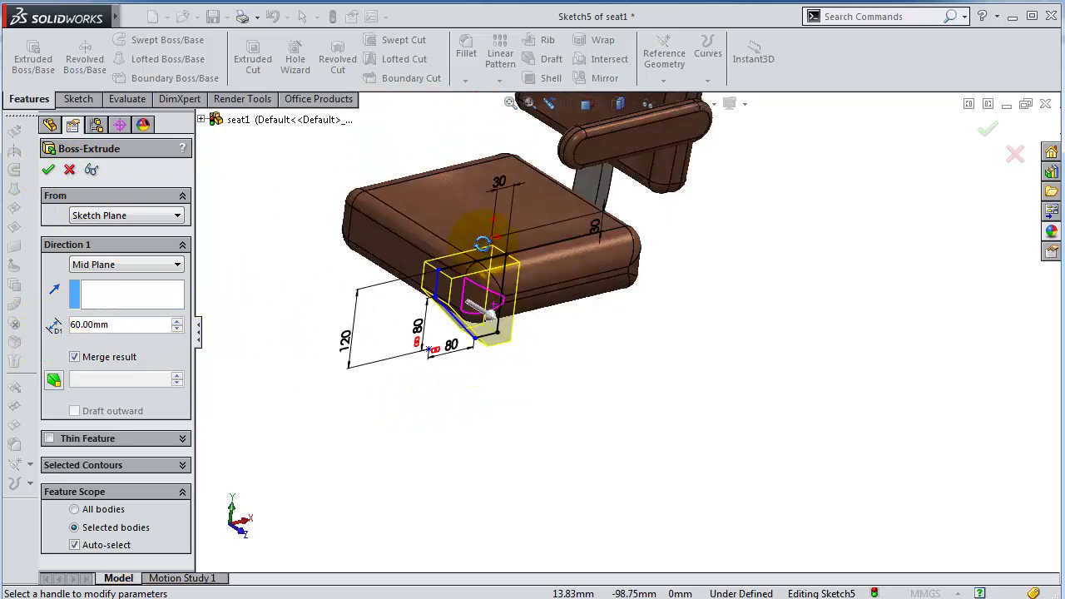
{"action": "middle_click_drag", "start_coordinate": [483, 243], "coordinate": [392, 197]}
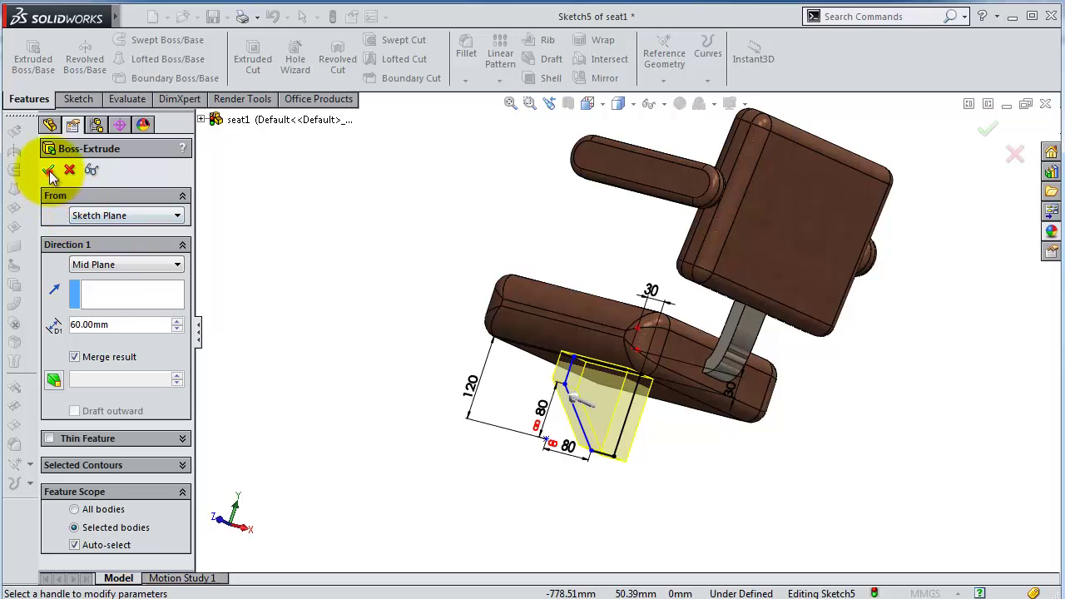
{"action": "left_click", "coordinate": [49, 170]}
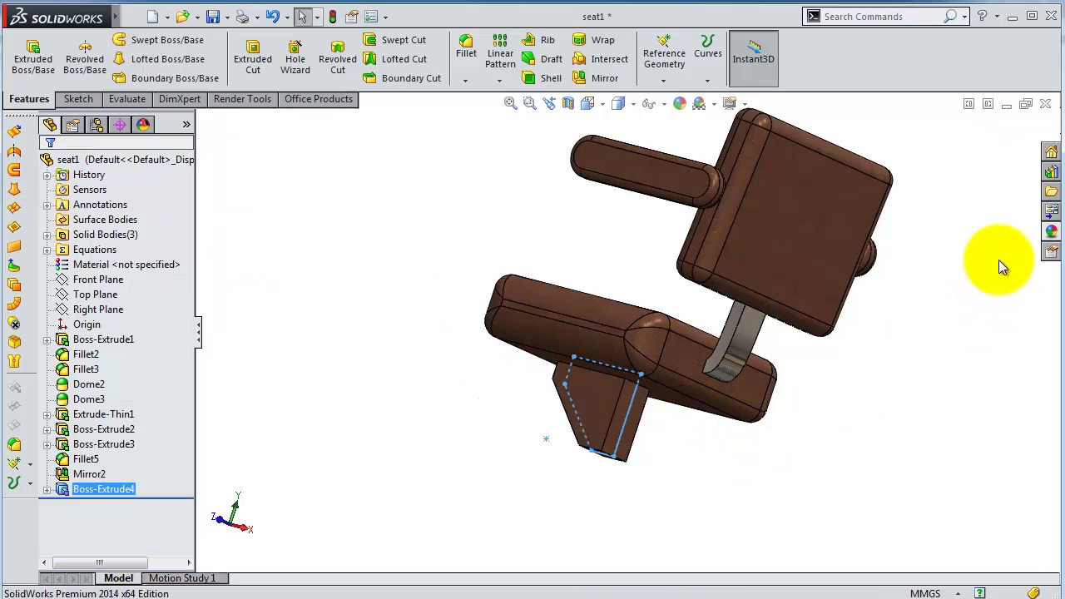
Apply polished steel from the appearances library to the bracket and orbit to view it
{"action": "left_click", "coordinate": [1051, 232]}
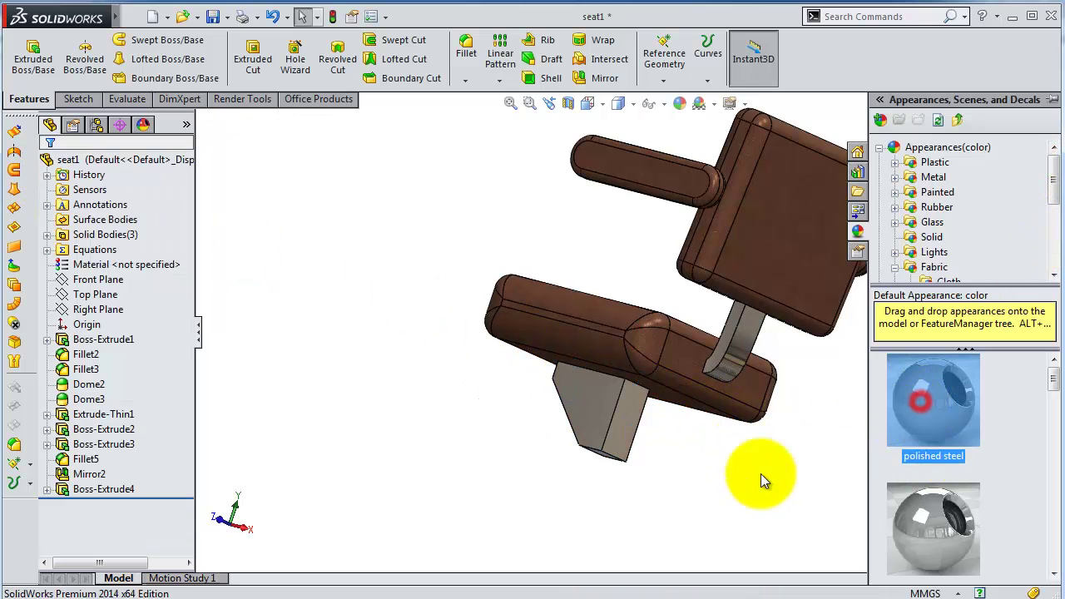
{"action": "middle_click_drag", "start_coordinate": [733, 491], "coordinate": [476, 476]}
{"action": "mouse_move", "coordinate": [460, 406]}
{"action": "middle_mouse_down"}
{"action": "mouse_move", "coordinate": [515, 552]}
{"action": "mouse_move", "coordinate": [601, 221]}
{"action": "mouse_move", "coordinate": [786, 447]}
{"action": "mouse_move", "coordinate": [844, 499]}
{"action": "mouse_move", "coordinate": [595, 338]}
{"action": "mouse_move", "coordinate": [653, 384]}
{"action": "mouse_move", "coordinate": [712, 379]}
{"action": "mouse_move", "coordinate": [725, 436]}
{"action": "middle_mouse_up"}
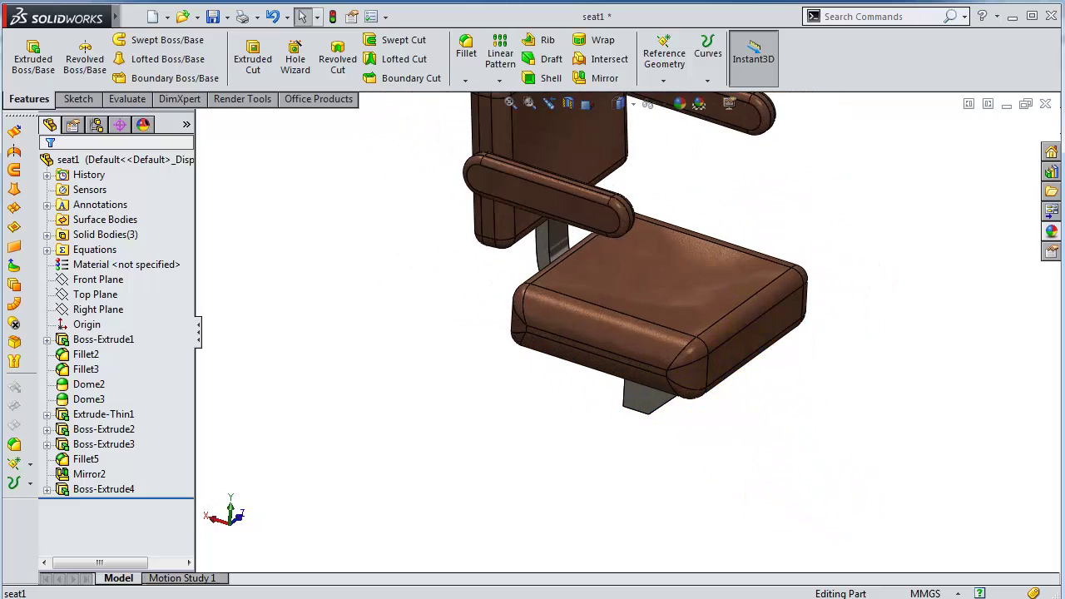